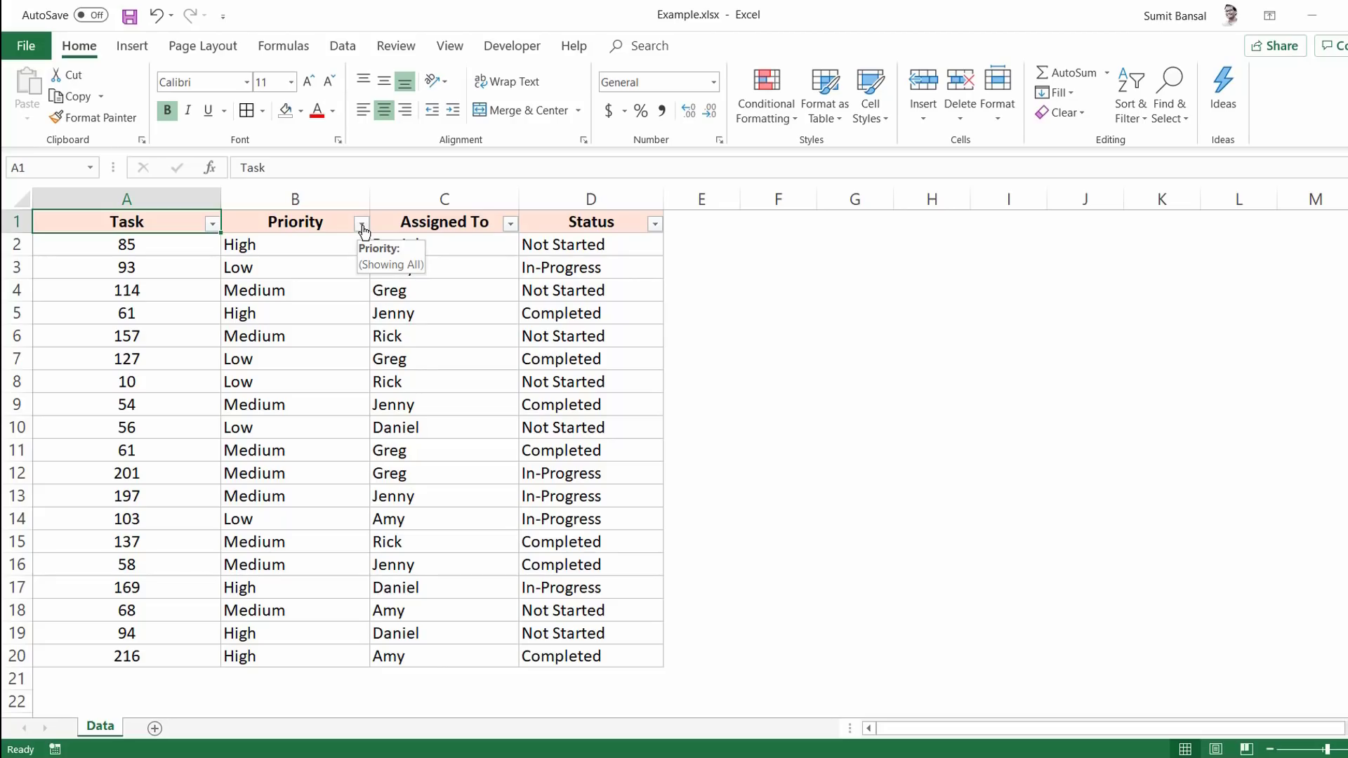
Step: Filter the Priority column to show only High, and remove the filters from the table
{"action": "left_click", "coordinate": [363, 225]}
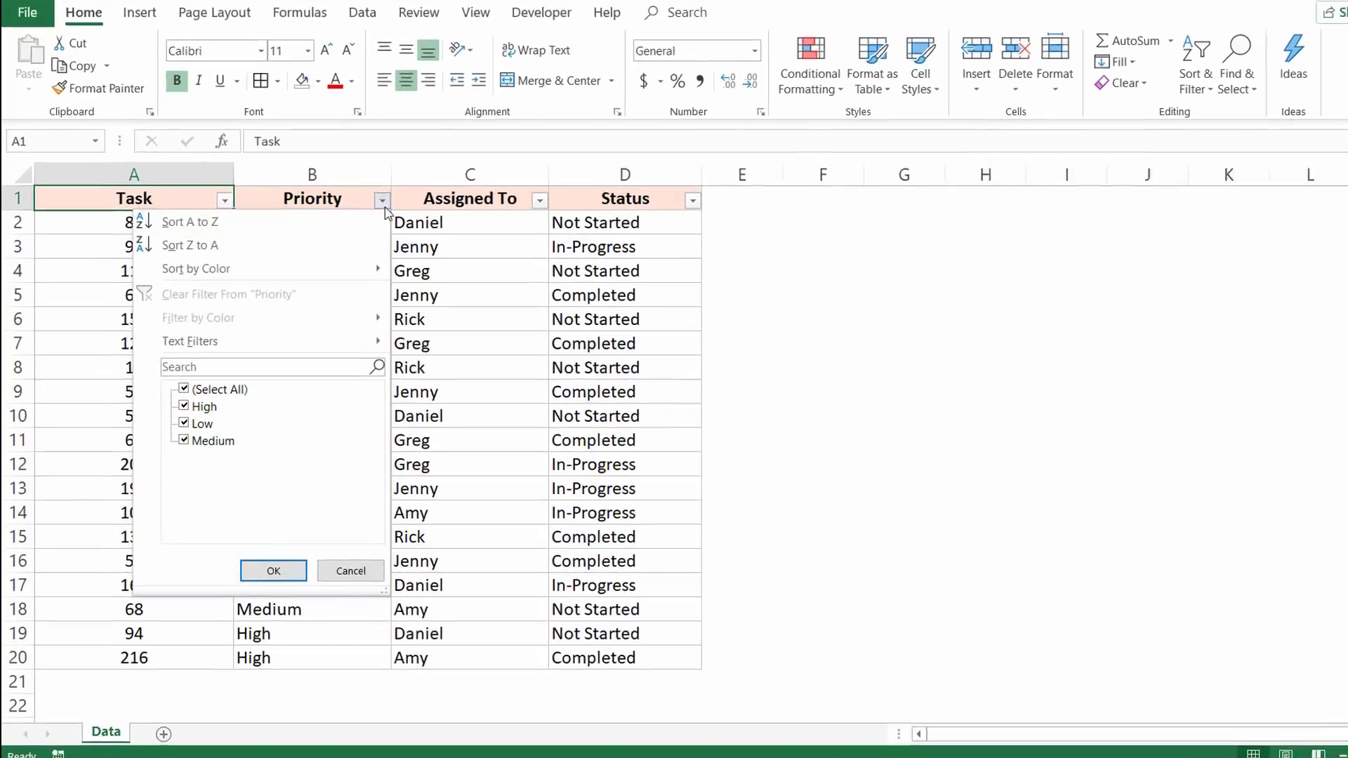
{"action": "left_click", "coordinate": [272, 344]}
{"action": "left_click", "coordinate": [237, 364]}
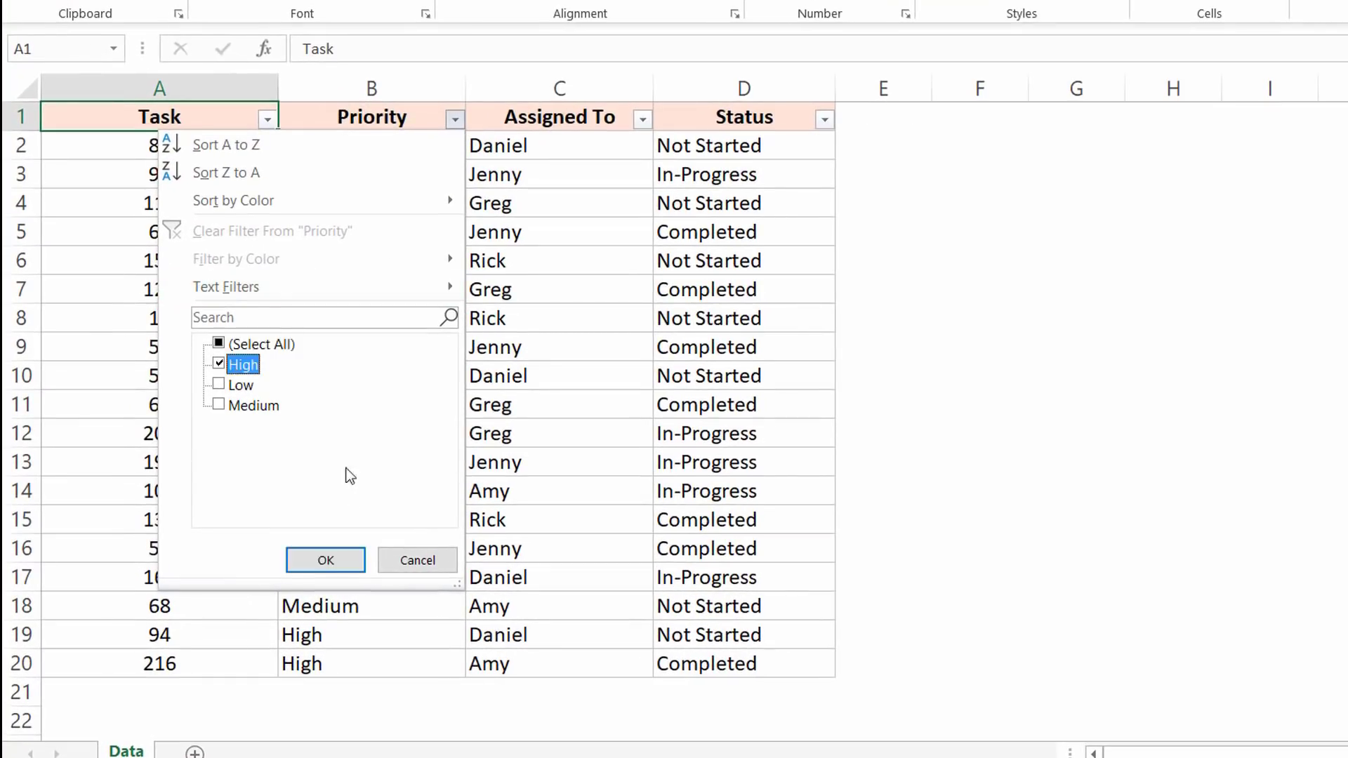
{"action": "left_click", "coordinate": [348, 560]}
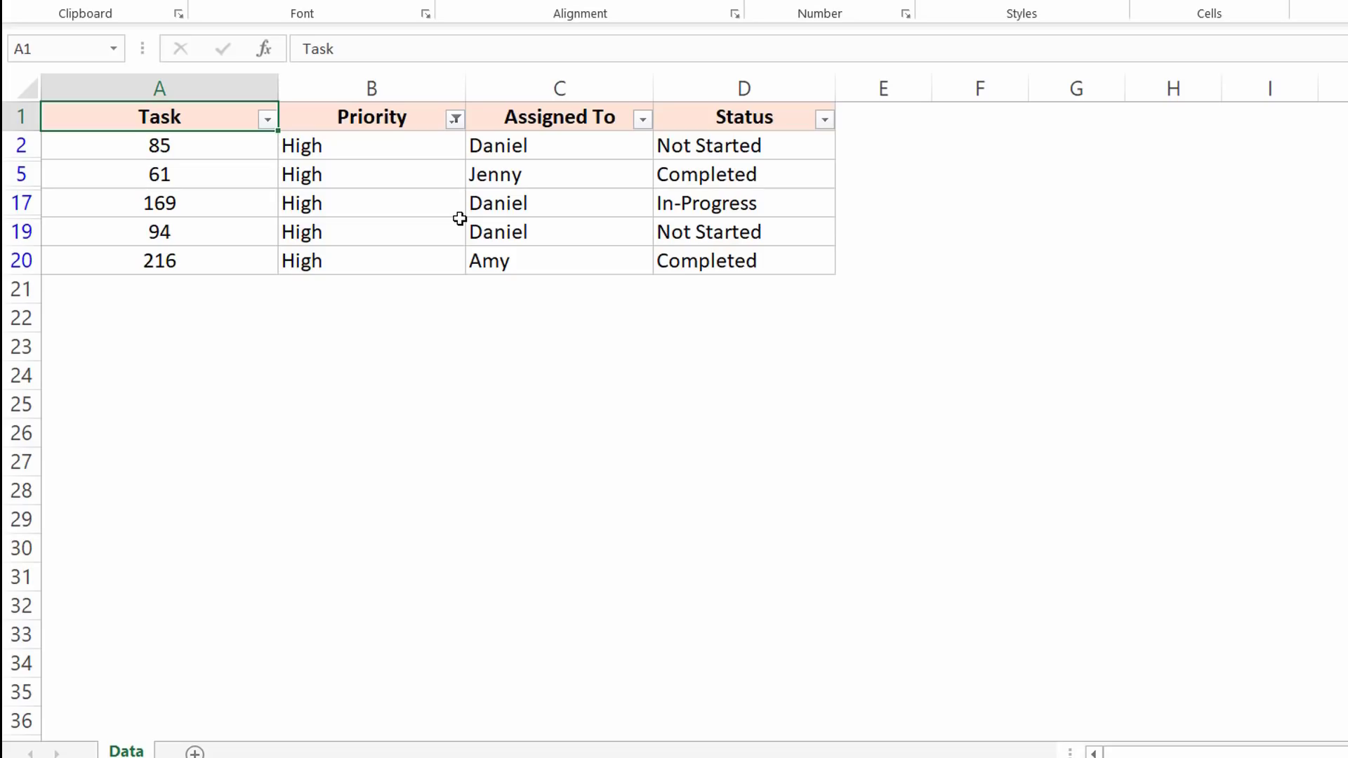
{"action": "key", "text": "ctrl+shift+l"}
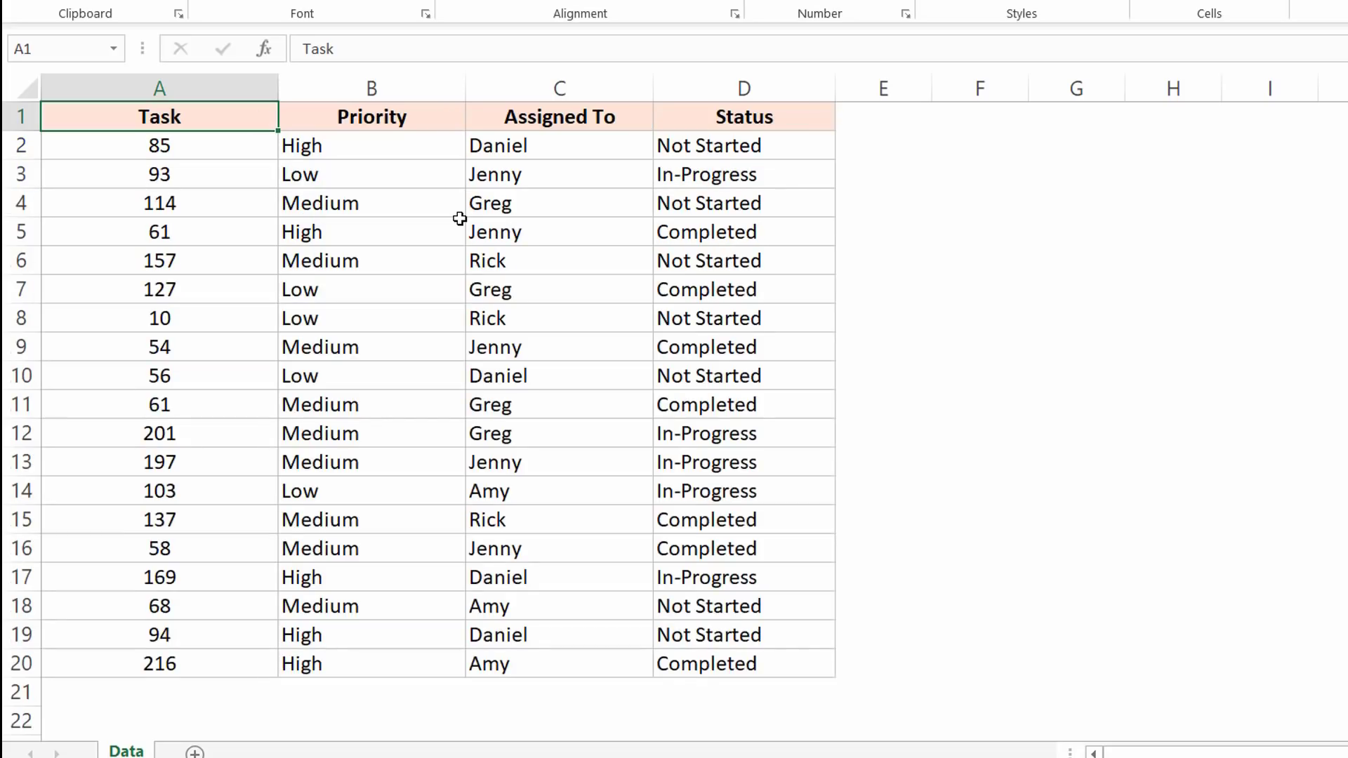
Step: Filter the Assigned To column from its header cell C1 to the assignee of task 93 by searching part of the name, and remove the filters
{"action": "key", "text": "Right"}
{"action": "key", "text": "Right"}
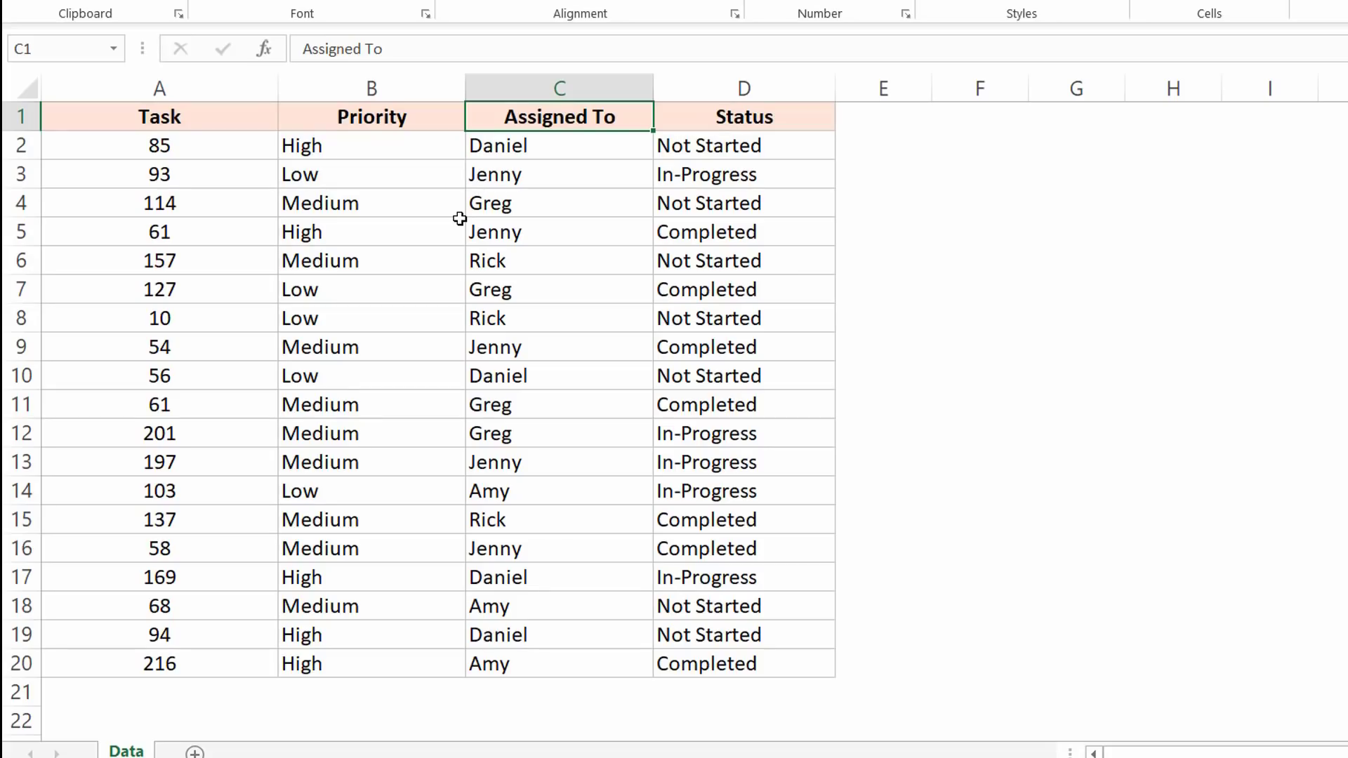
{"action": "key", "text": "ctrl+shift+l"}
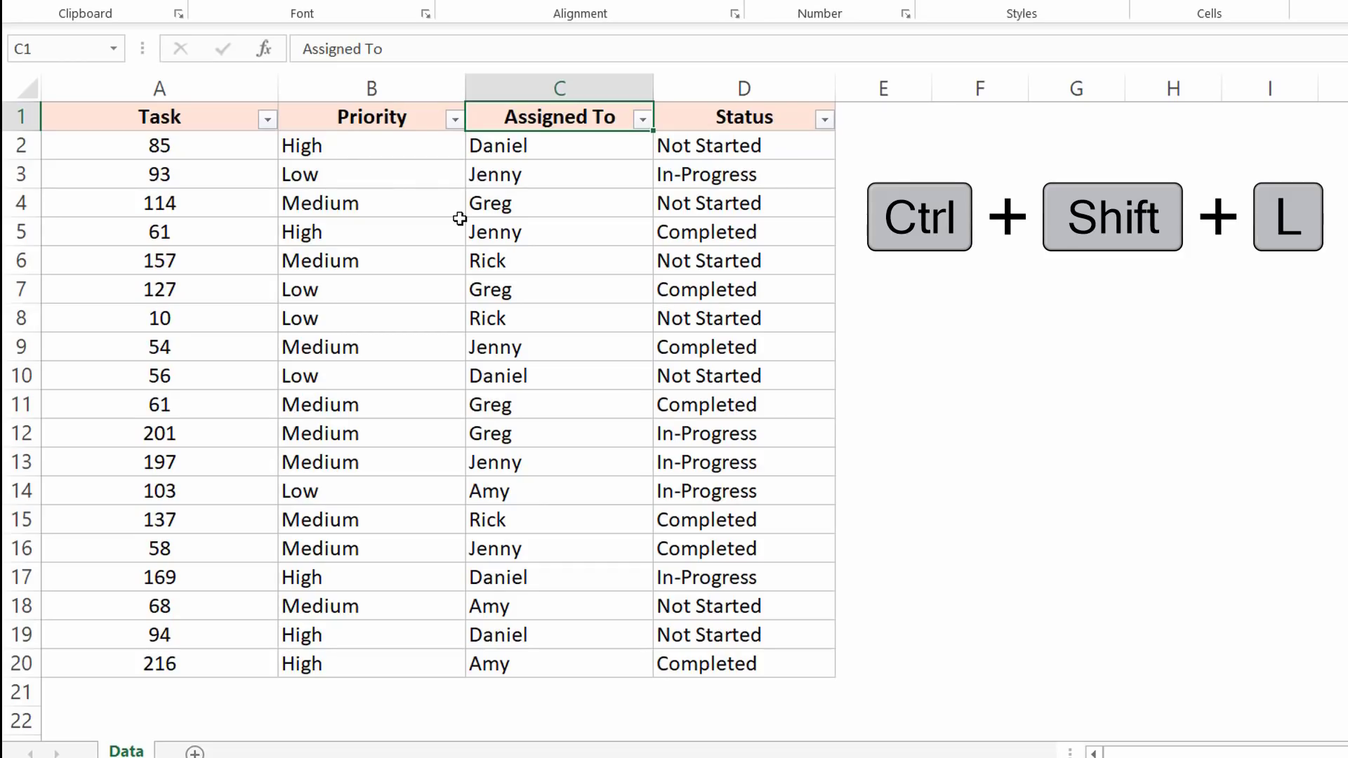
{"action": "key", "text": "alt+Down"}
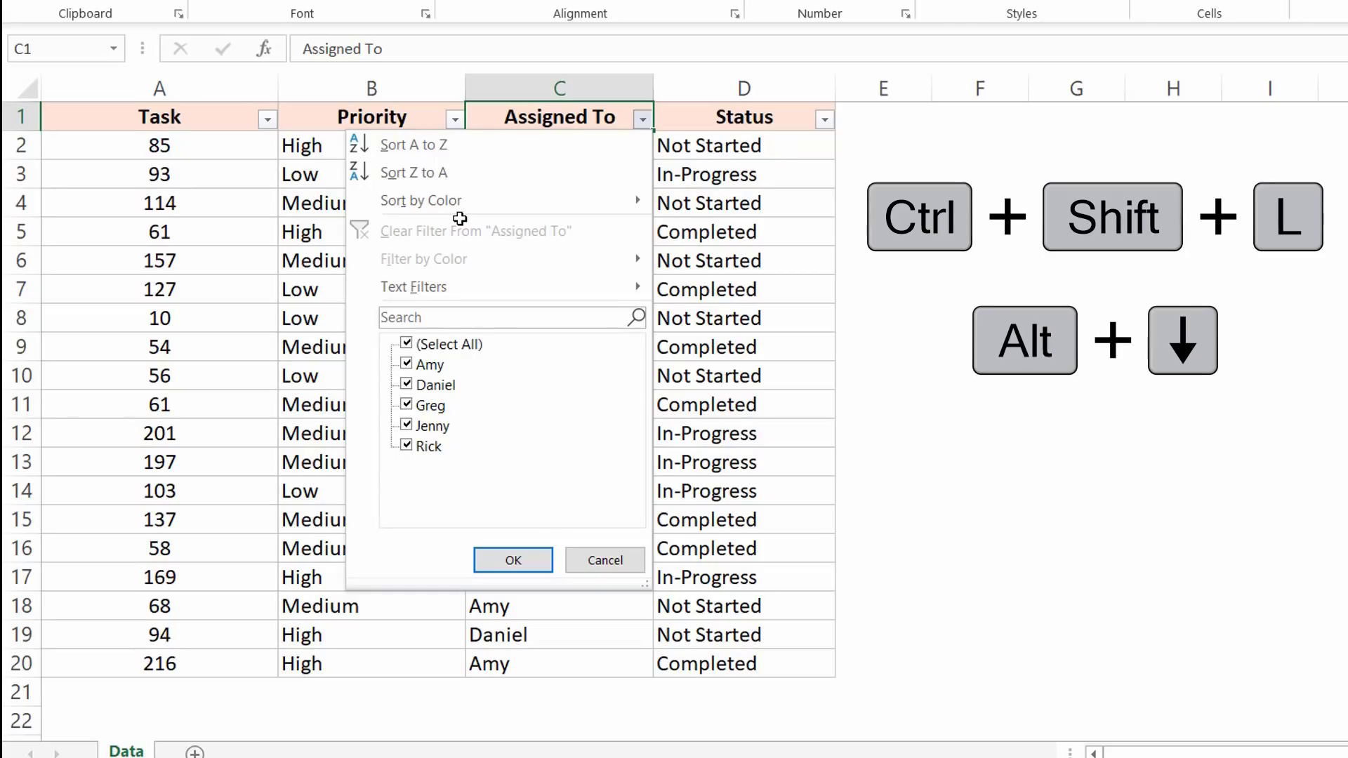
{"action": "key", "text": "e"}
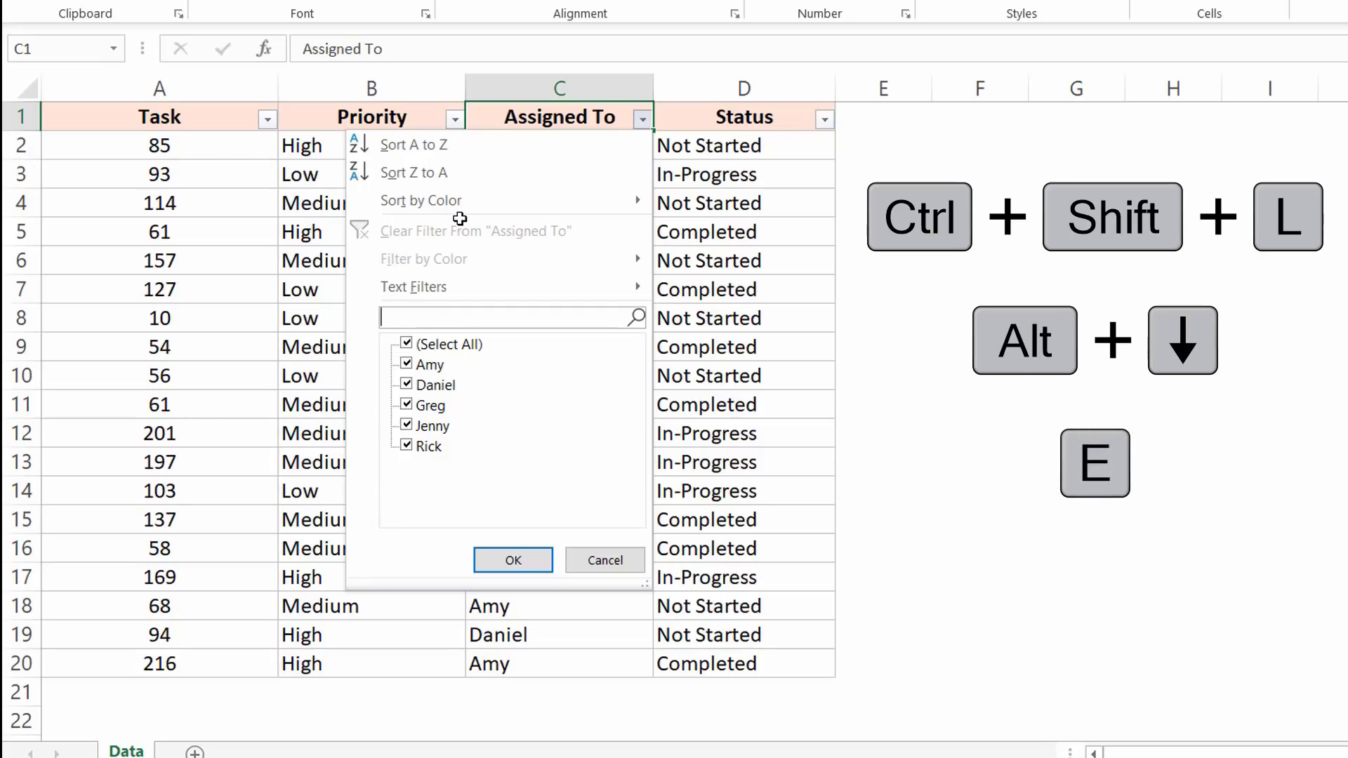
{"action": "type", "text": "Jen"}
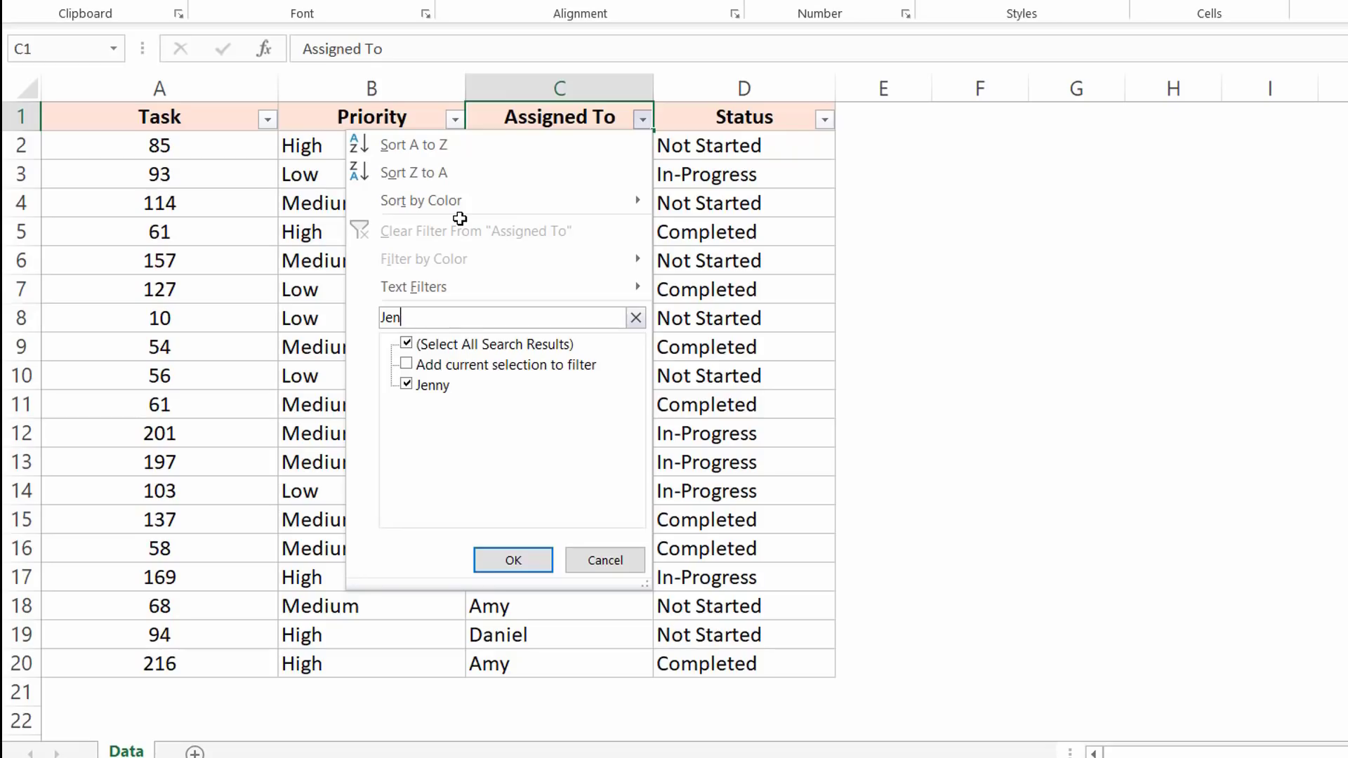
{"action": "key", "text": "Return"}
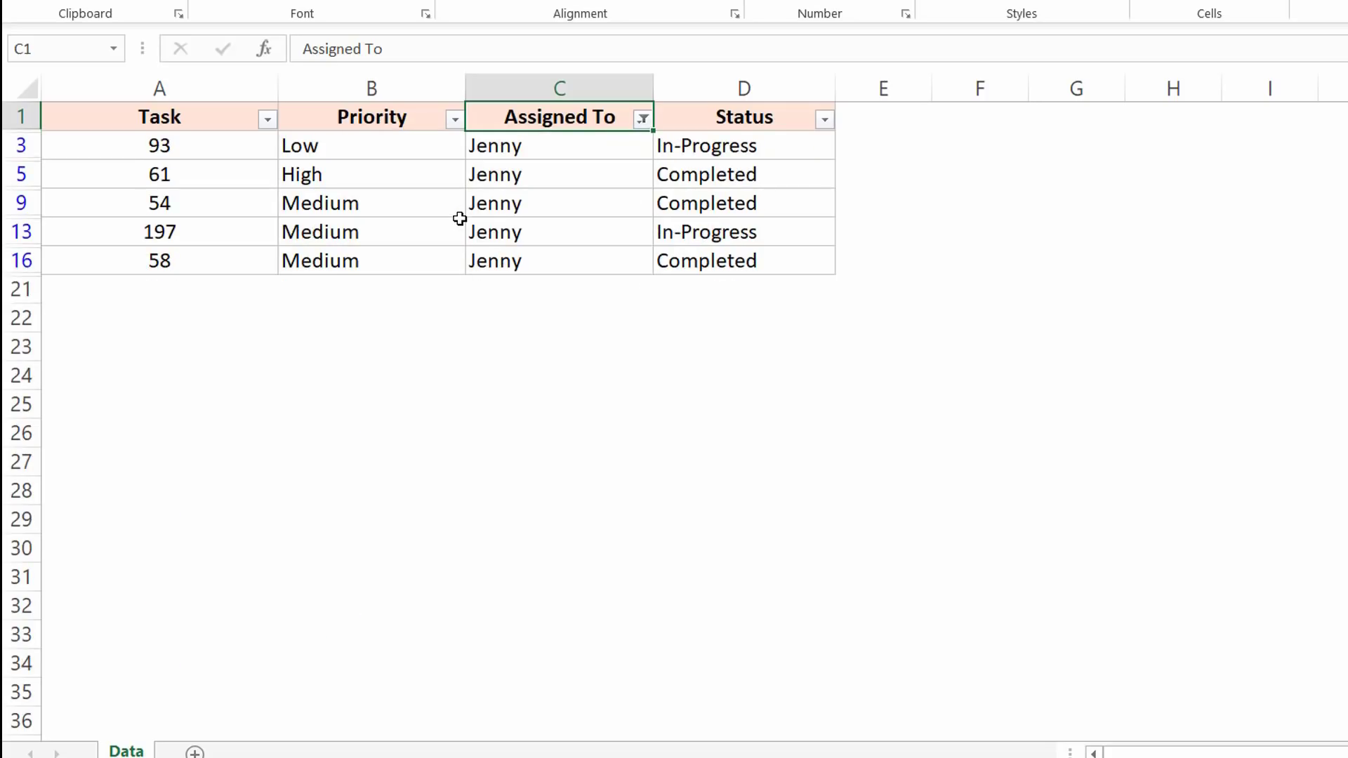
{"action": "key", "text": "ctrl+shift+l"}
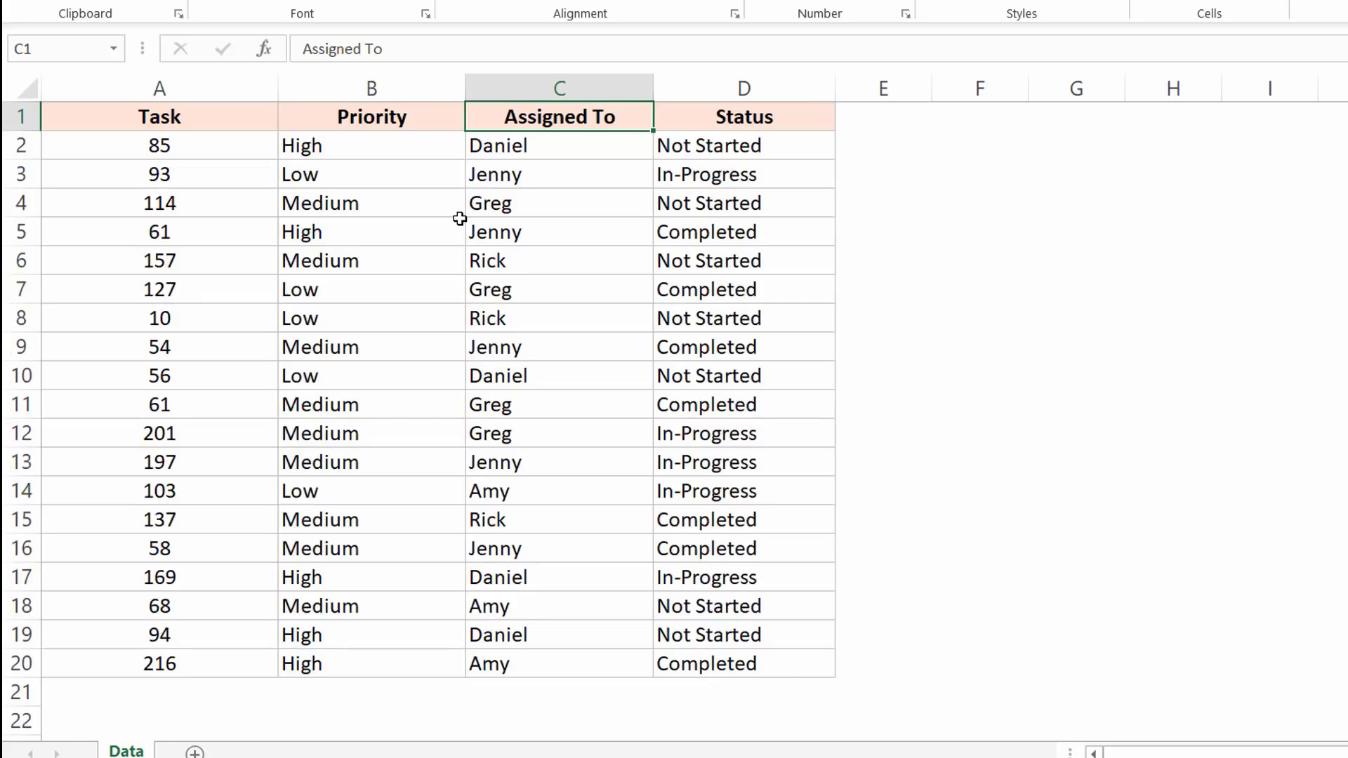
Step: Turn the header filters back on and show only the rows of task 93's assignee using a partial-name search
{"action": "key", "text": "ctrl+shift+l"}
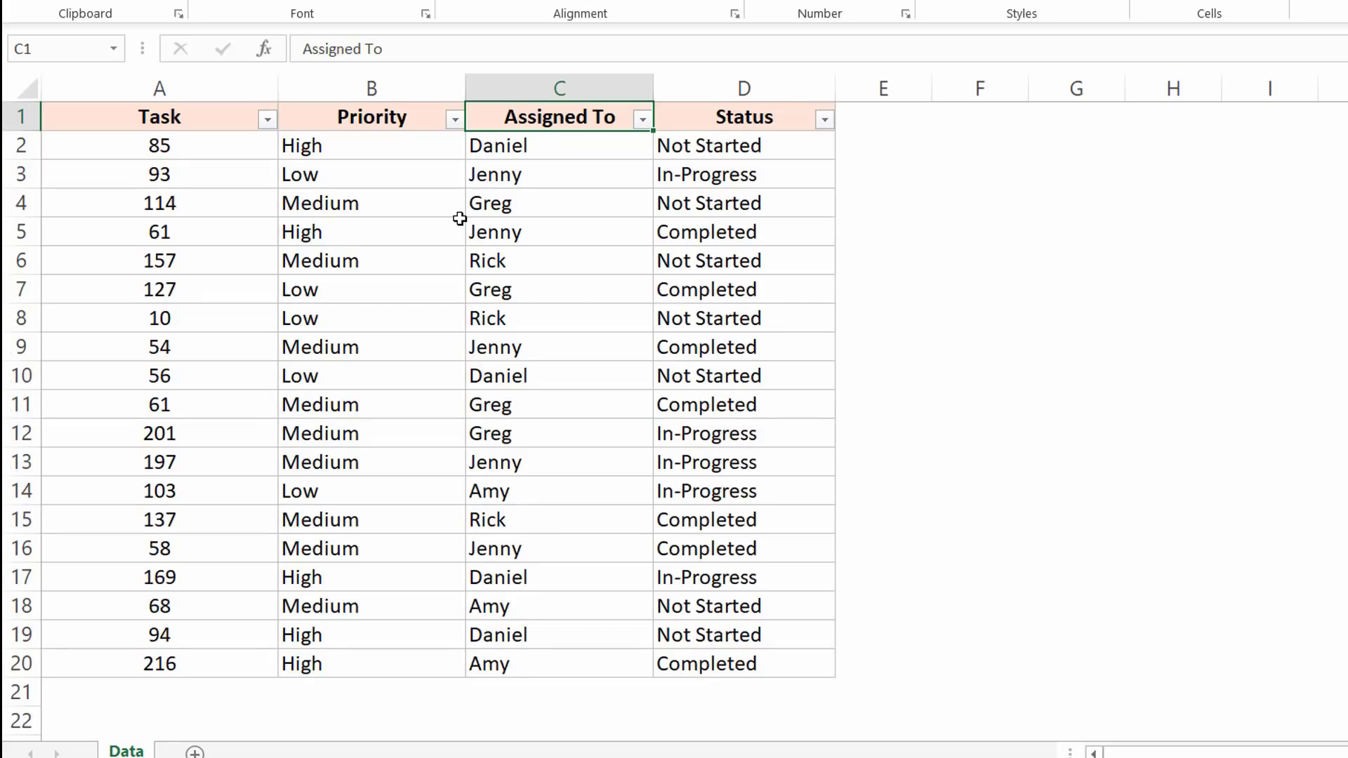
{"action": "key", "text": "alt+Down"}
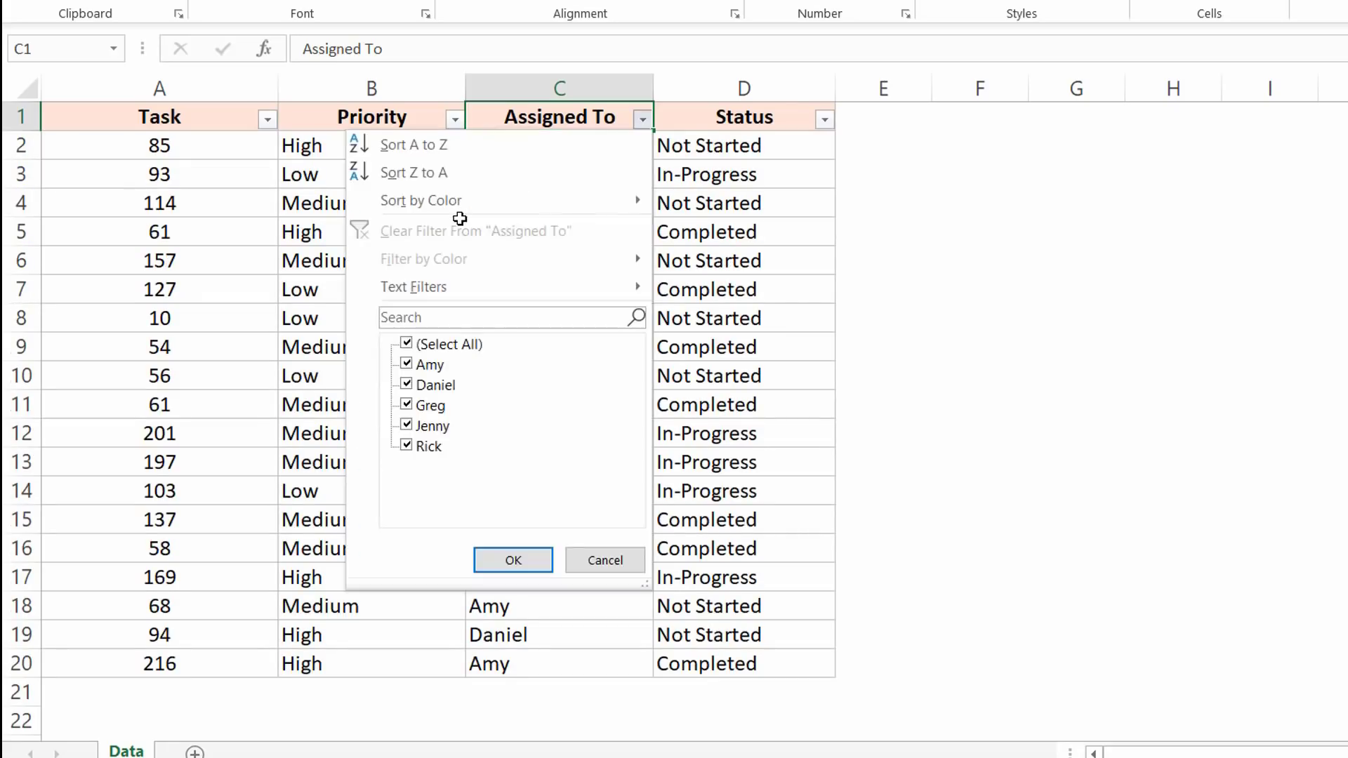
{"action": "type", "text": "e"}
{"action": "type", "text": "Jen"}
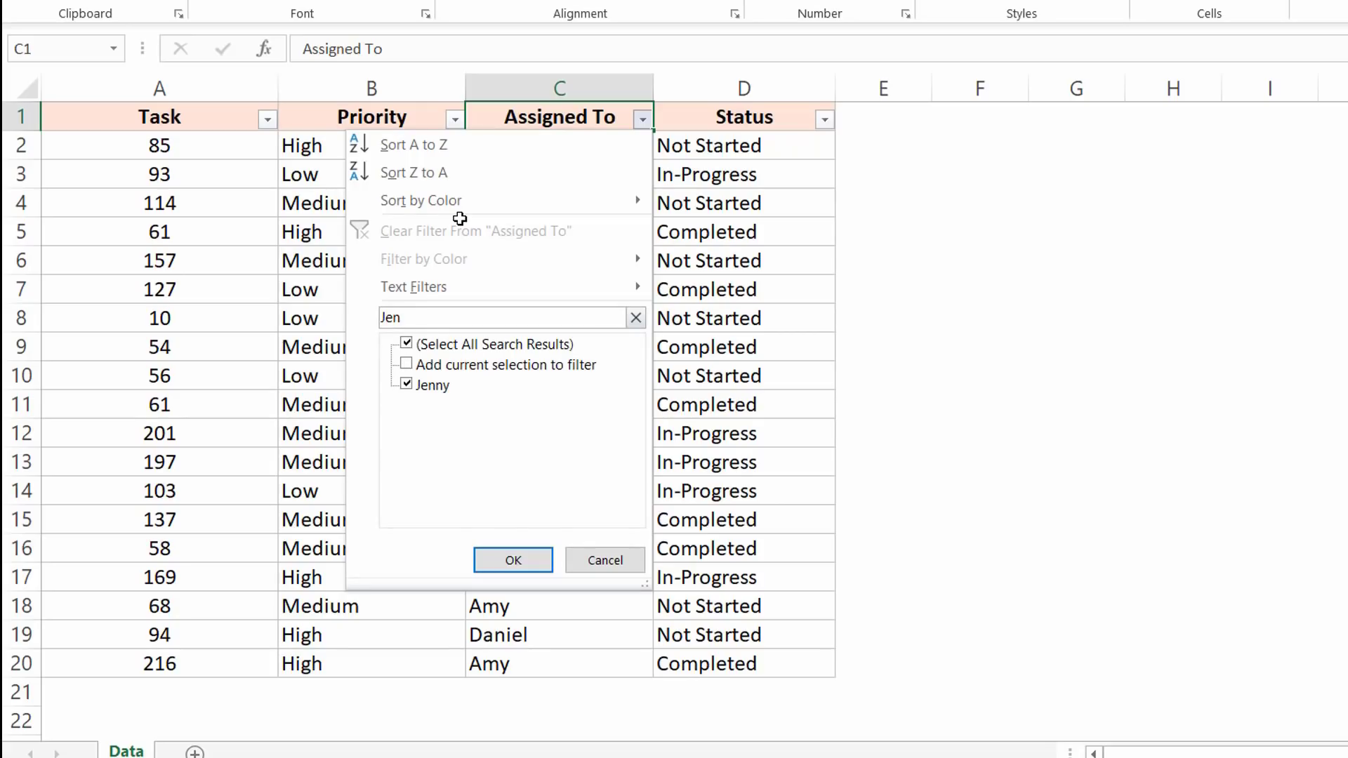
{"action": "key", "text": "Return"}
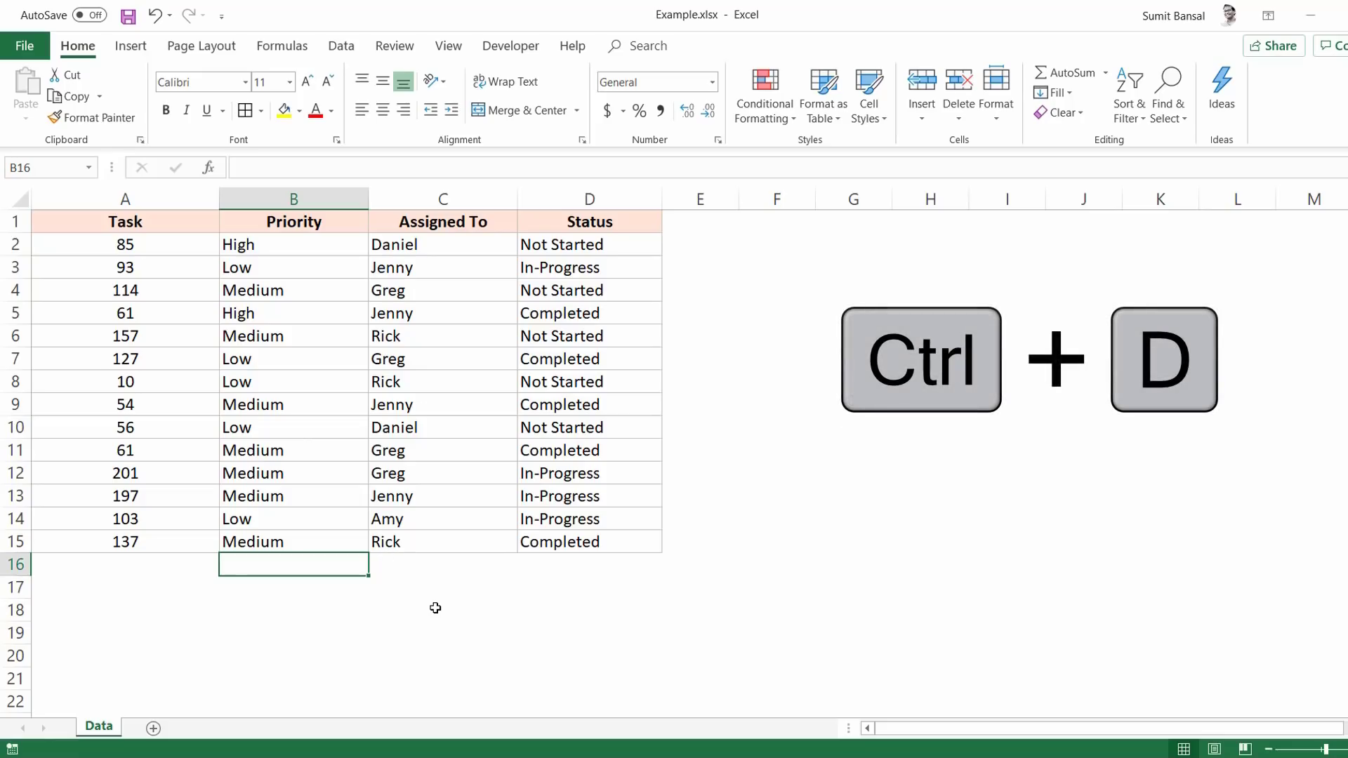
Step: Fill B16 from the cell above, and highlight D15 in yellow and fill it down into D16
{"action": "key", "text": "ctrl+d"}
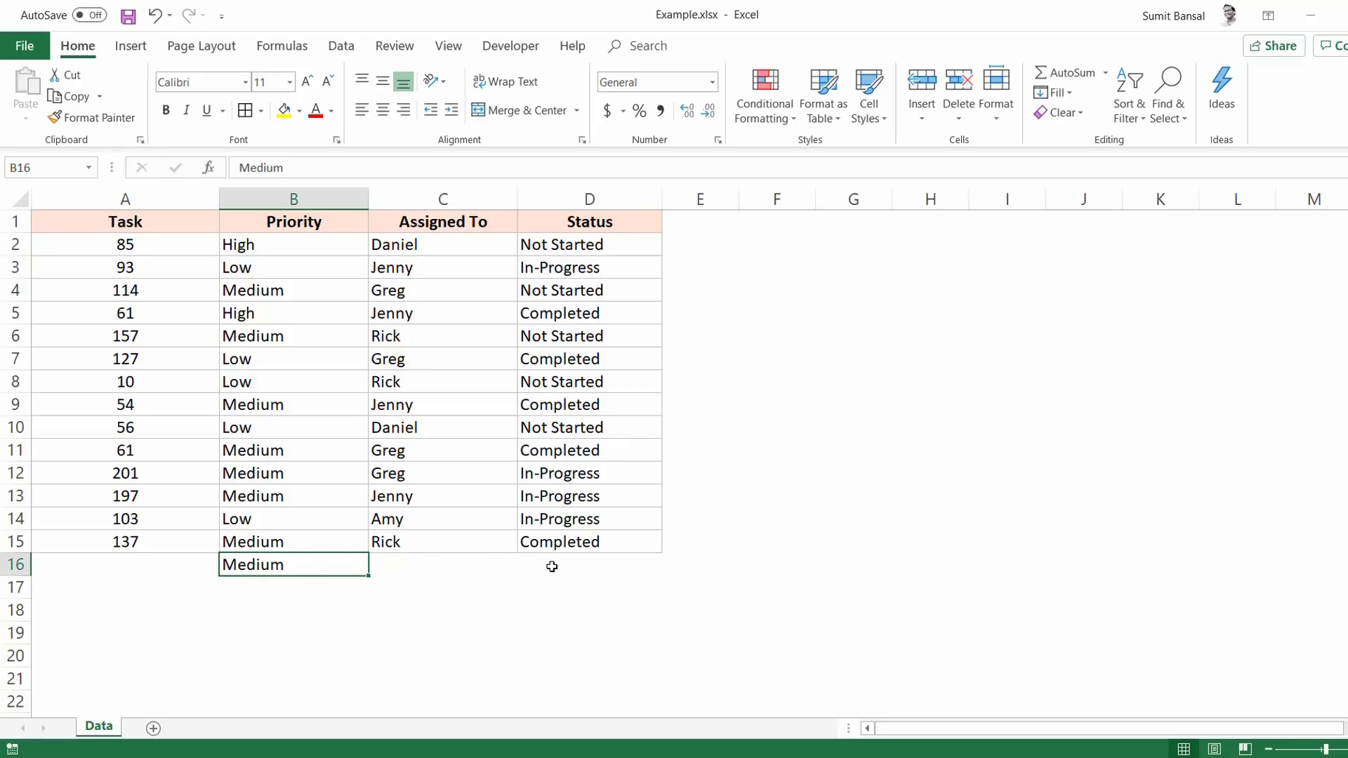
{"action": "left_click", "coordinate": [553, 542]}
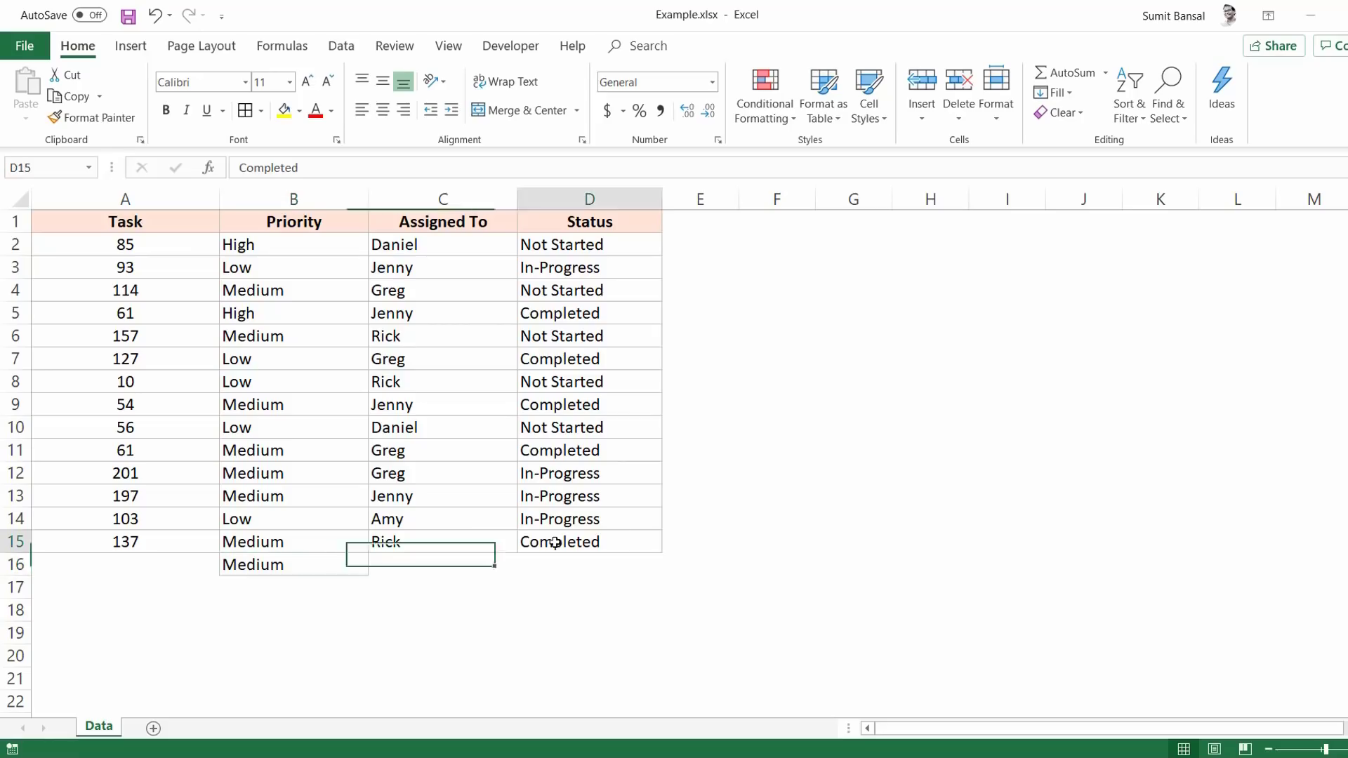
{"action": "left_click", "coordinate": [284, 111]}
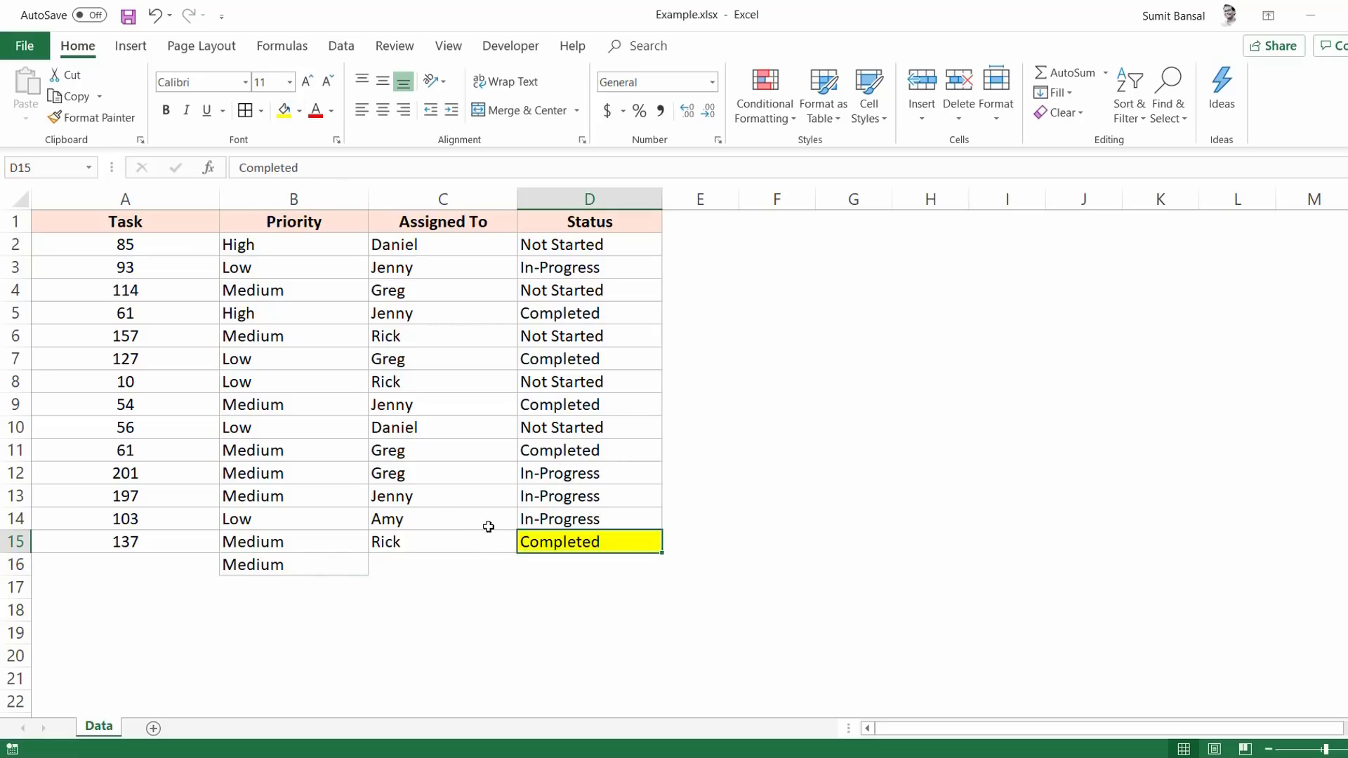
{"action": "left_click", "coordinate": [529, 562]}
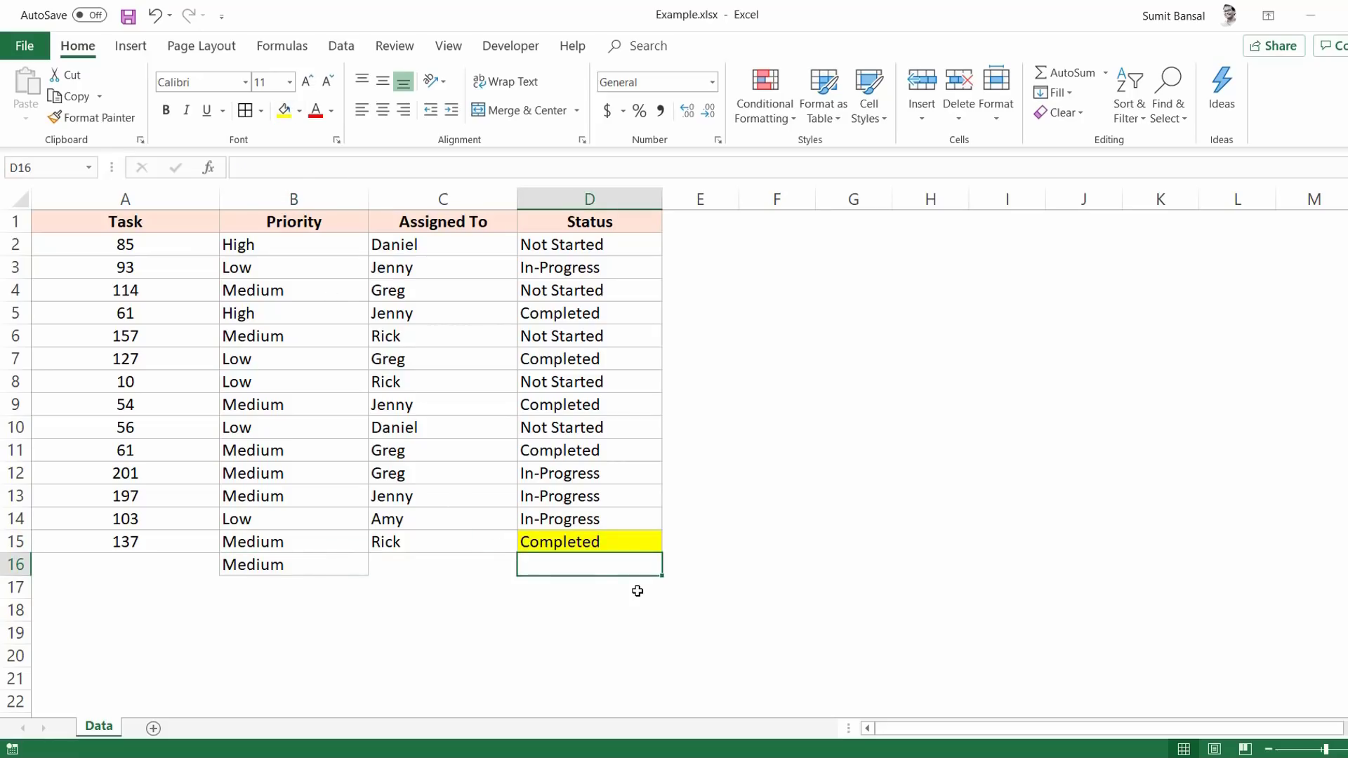
{"action": "key", "text": "ctrl+d"}
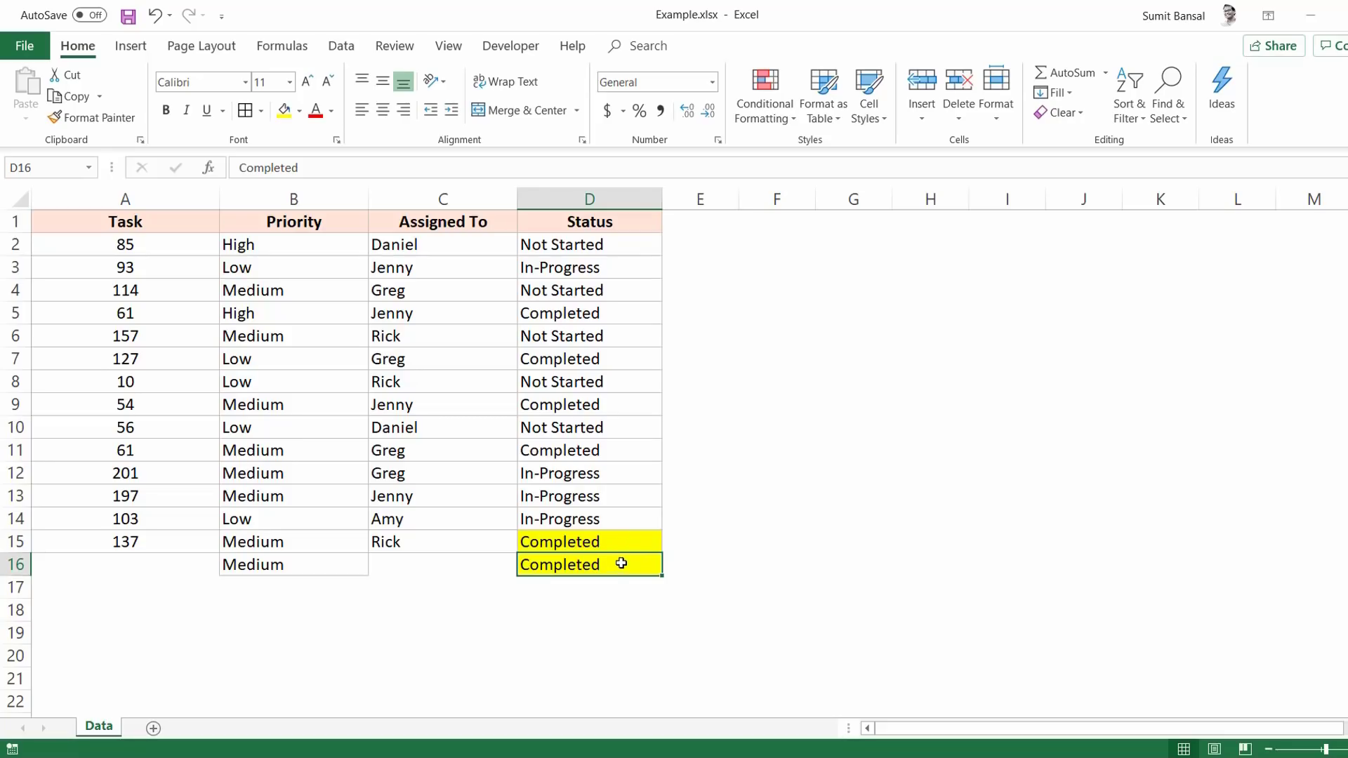
Step: Fill cell E2 with the content of the neighbouring Status cell D2
{"action": "left_click", "coordinate": [671, 247]}
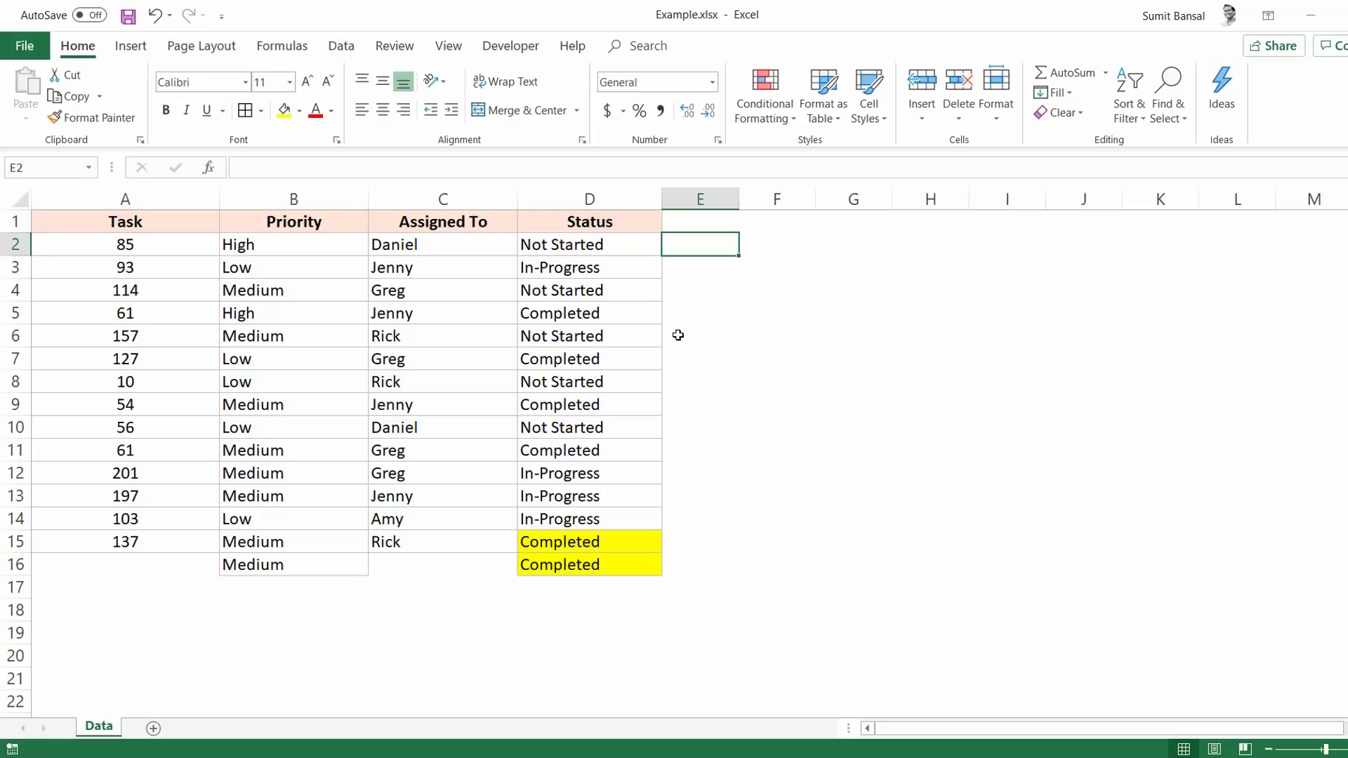
{"action": "key", "text": "ctrl+r"}
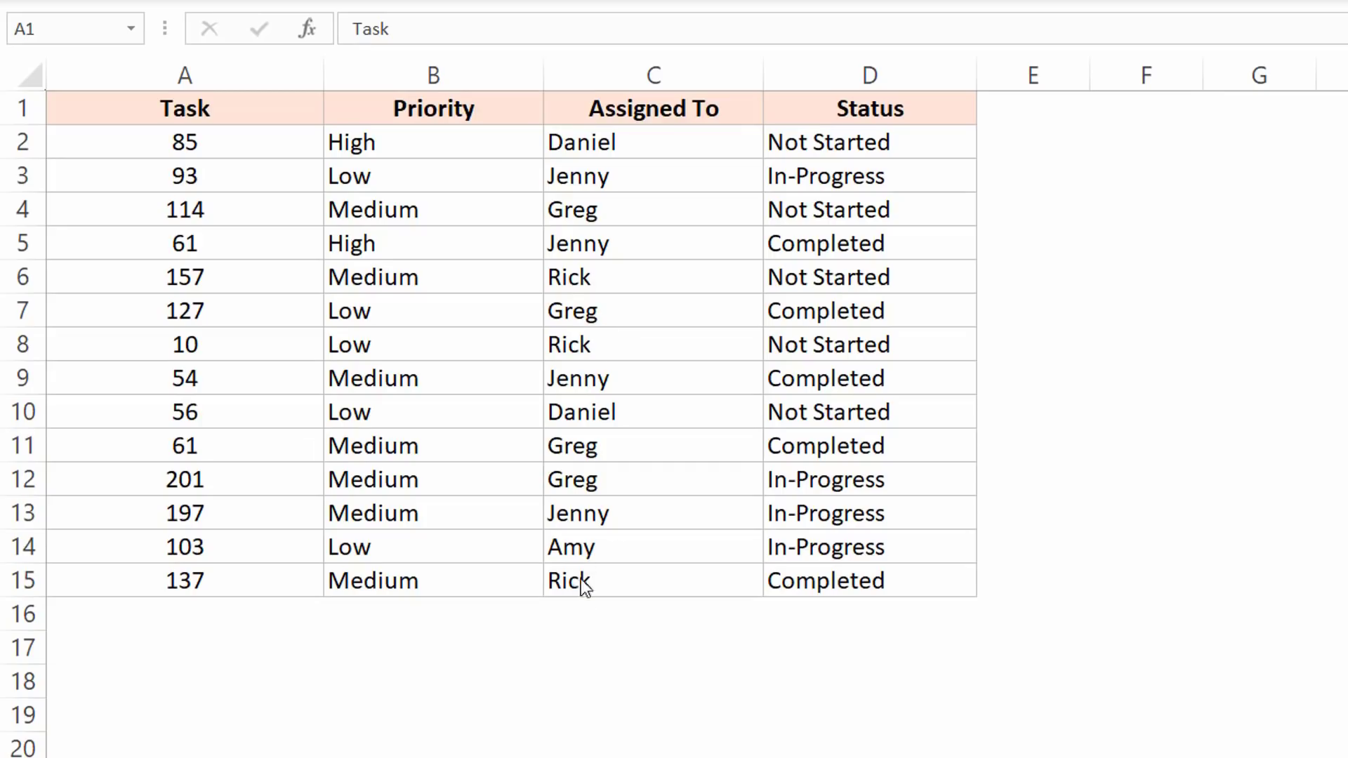
Step: Fill C16 with the assignee of task 93, picked from the list of existing entries in the Assigned To column
{"action": "left_click", "coordinate": [633, 604]}
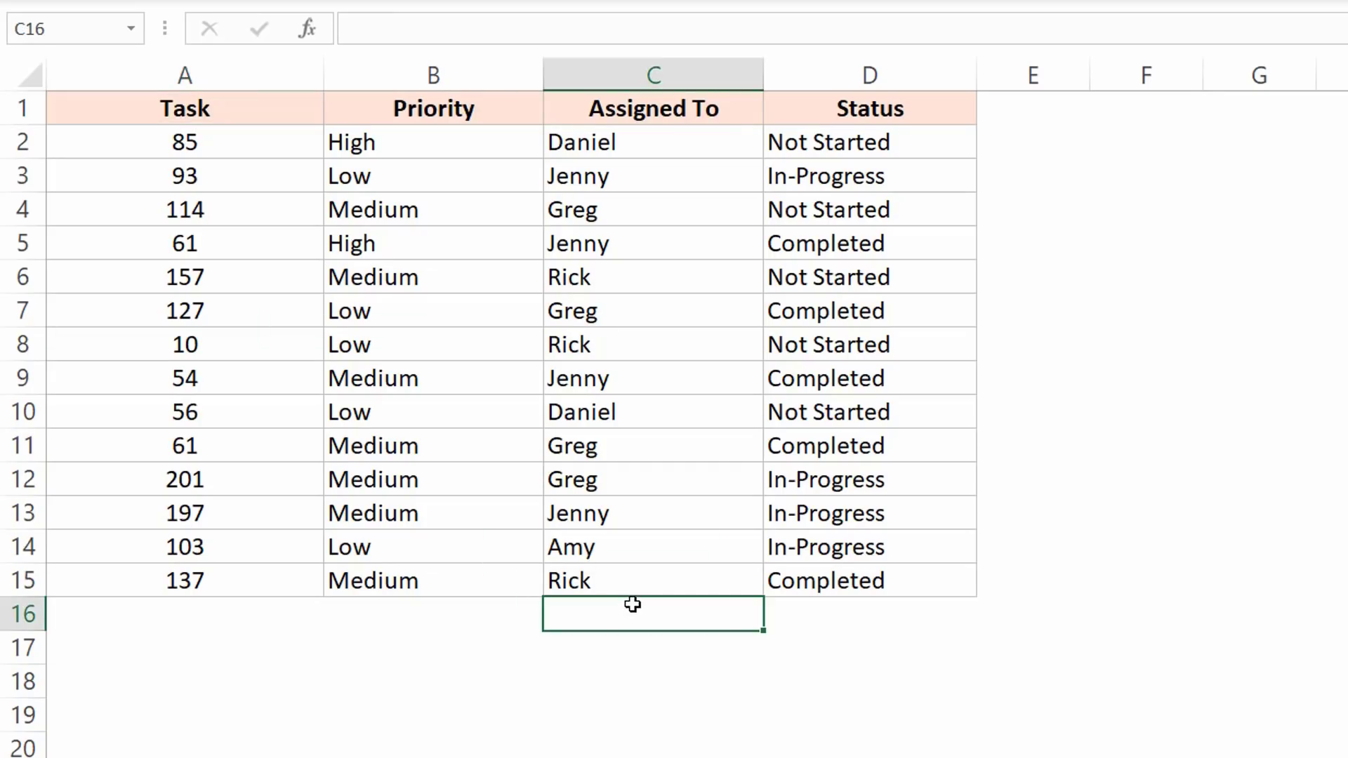
{"action": "key", "text": "alt+Down"}
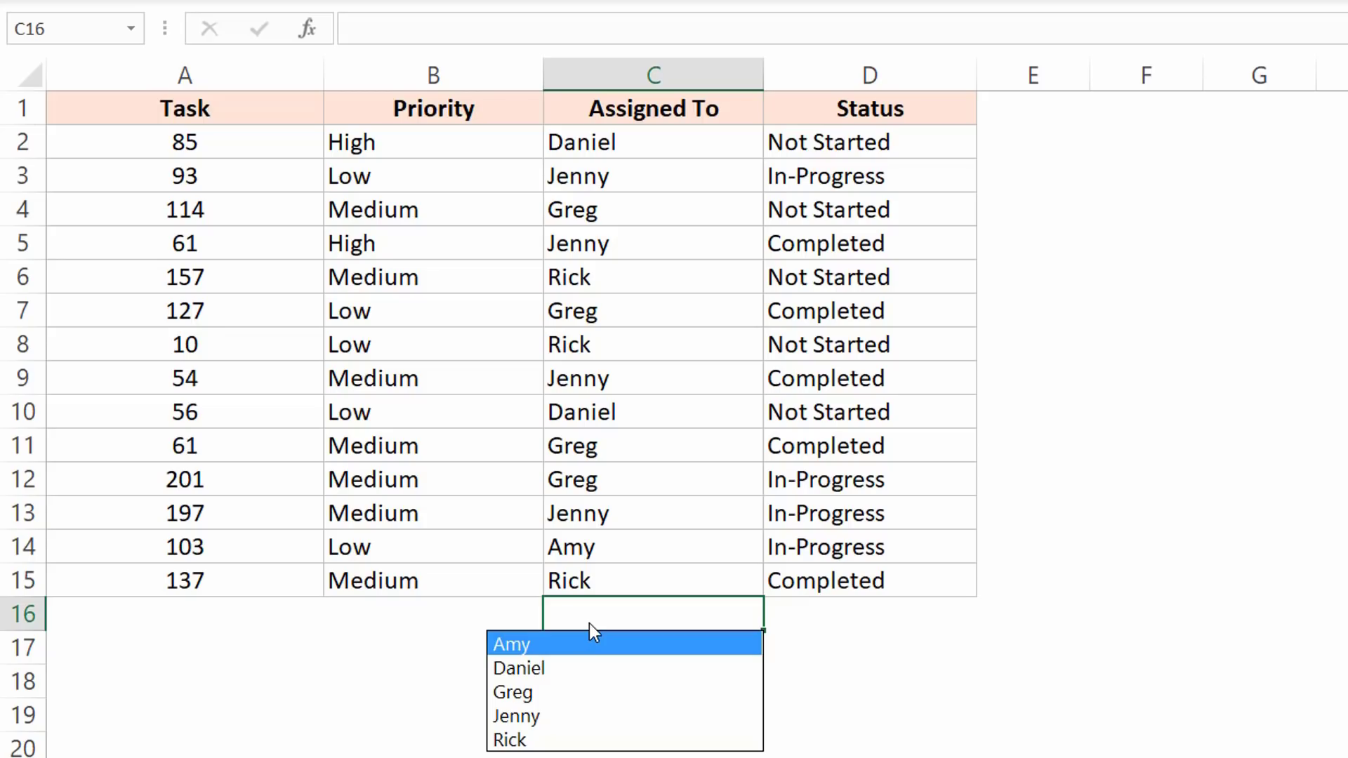
{"action": "key", "text": "Down"}
{"action": "key", "text": "Down"}
{"action": "key", "text": "Down"}
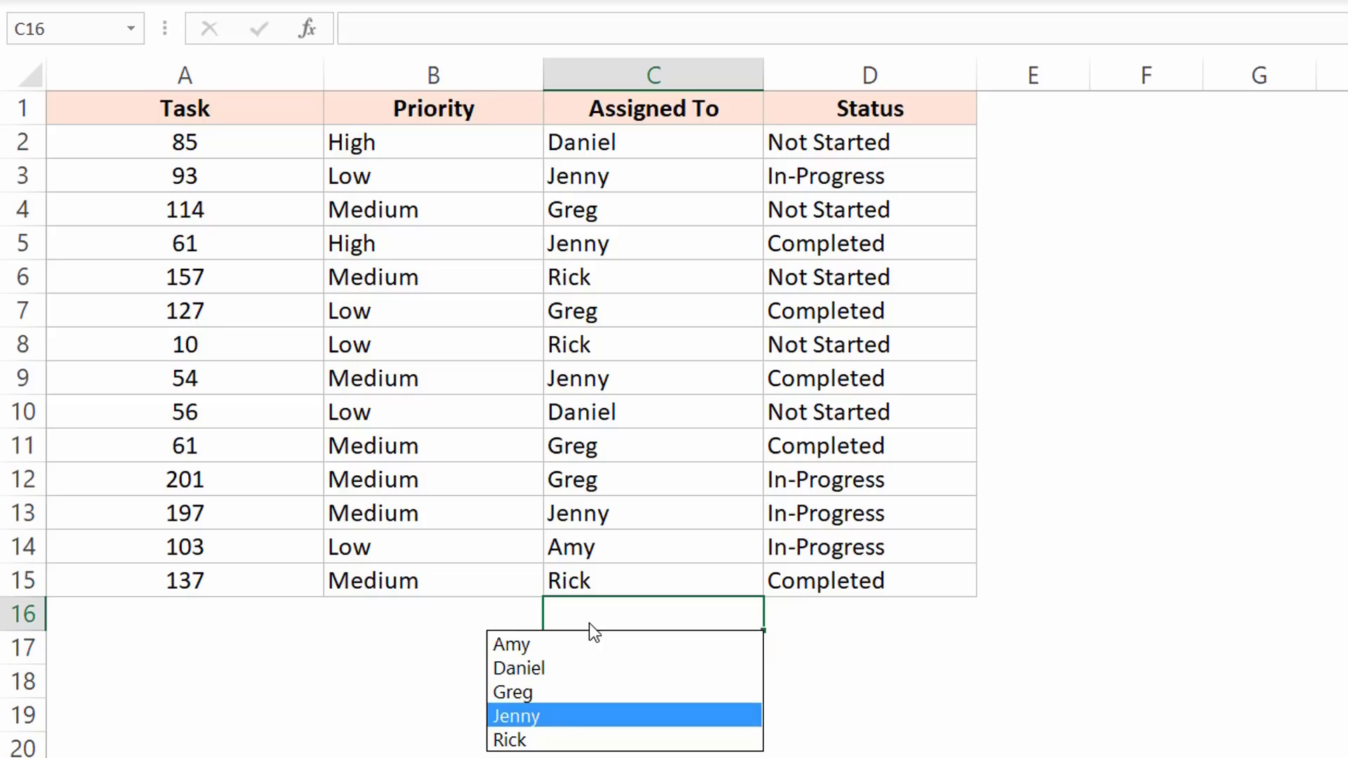
{"action": "key", "text": "Return"}
{"action": "key", "text": "Return"}
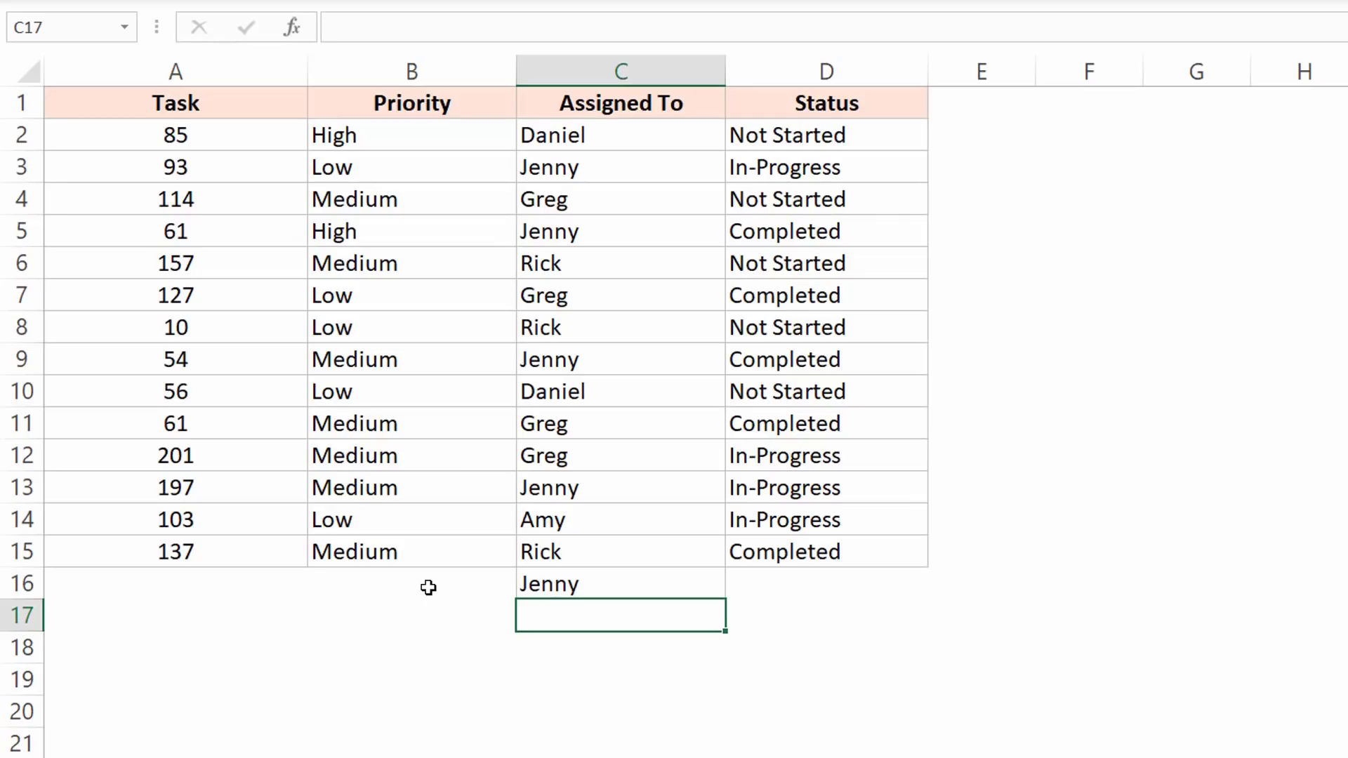
Step: Fill C17 with an assignee picked from the same list of existing column entries
{"action": "key", "text": "alt+Down"}
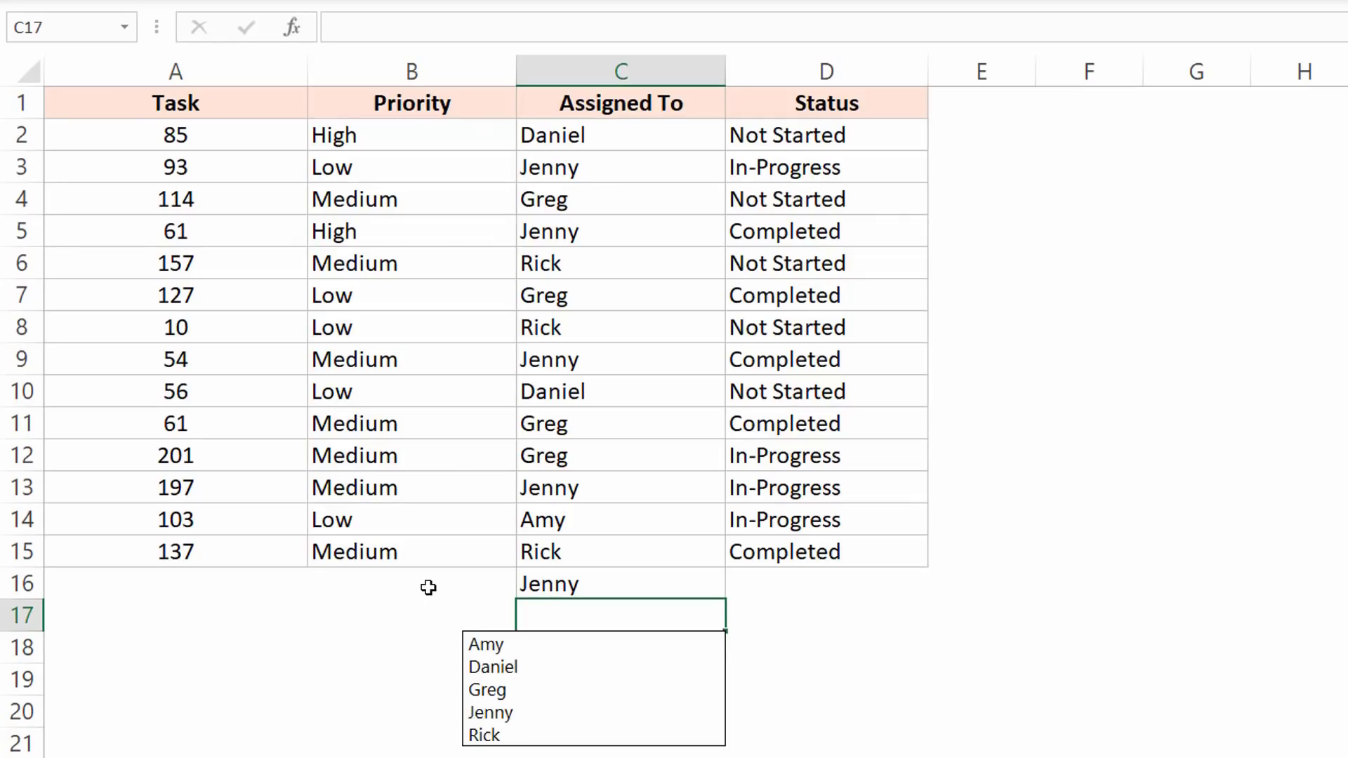
{"action": "key", "text": "Down"}
{"action": "key", "text": "Down"}
{"action": "key", "text": "Down"}
{"action": "key", "text": "Return"}
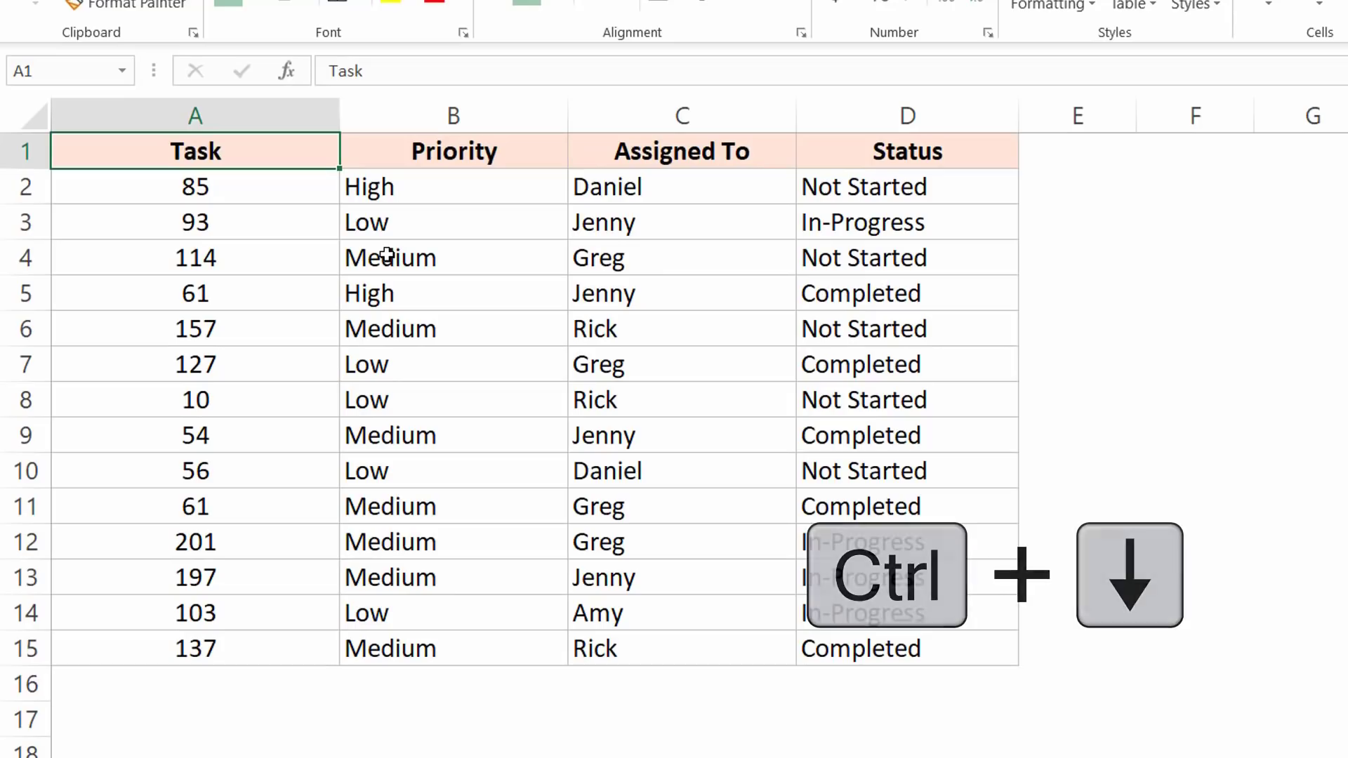
Step: Jump from A1 to the last filled cell A15 and back, and to the last header D1 and back
{"action": "key", "text": "ctrl+Down"}
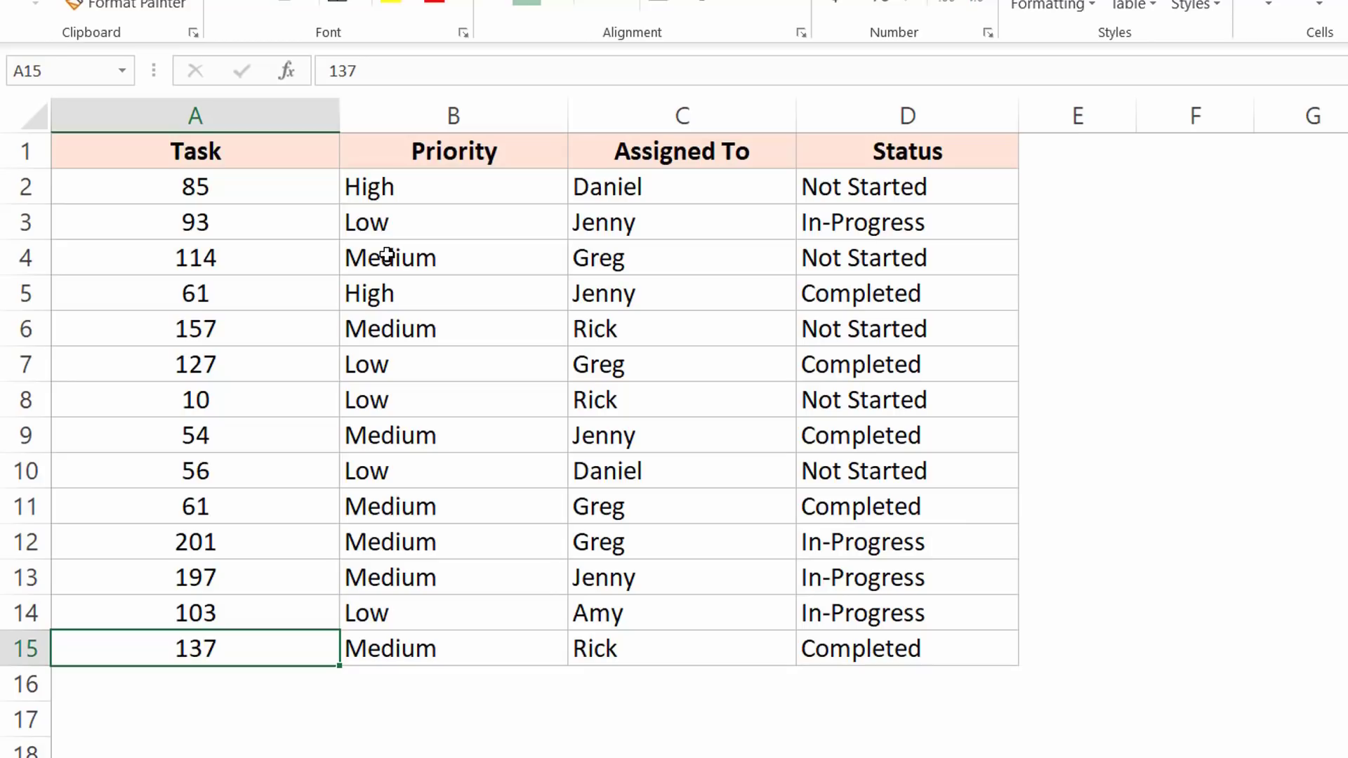
{"action": "key", "text": "ctrl+Up"}
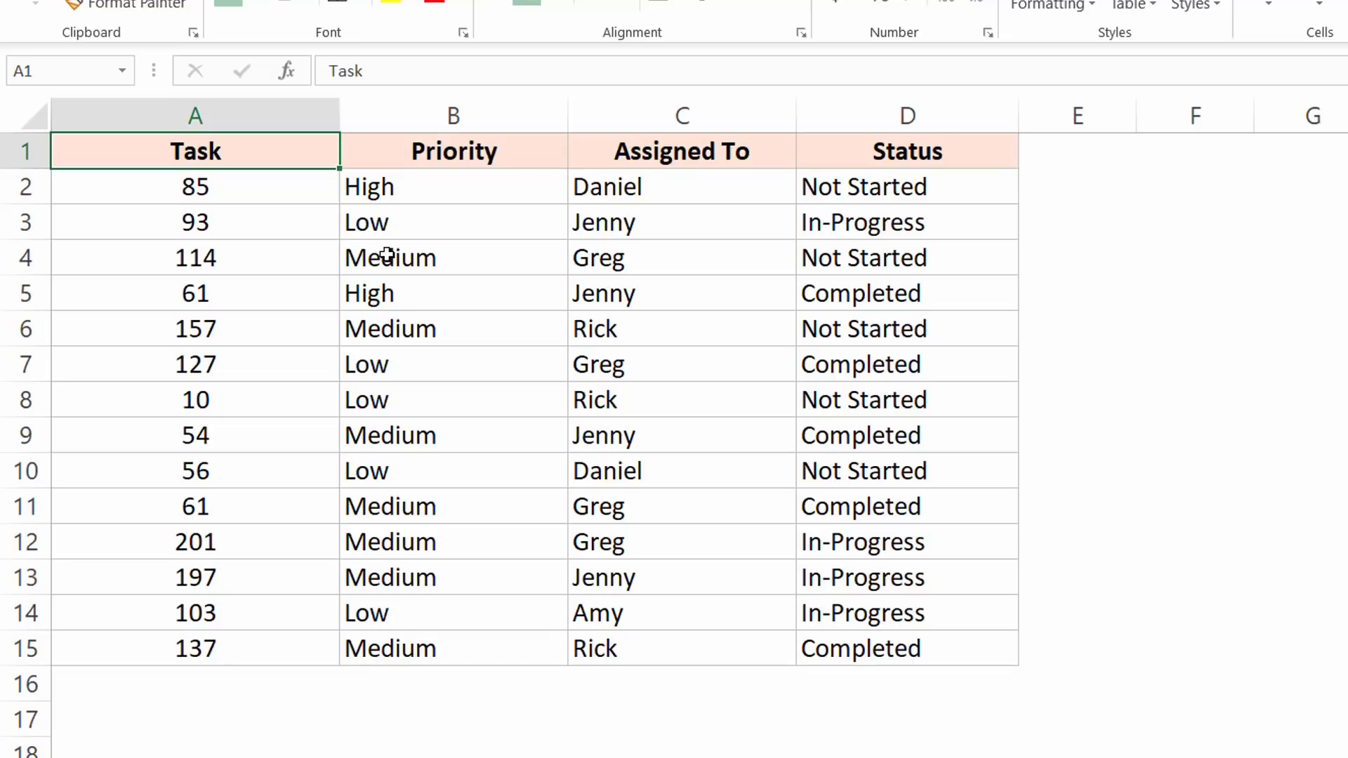
{"action": "key", "text": "ctrl+Right"}
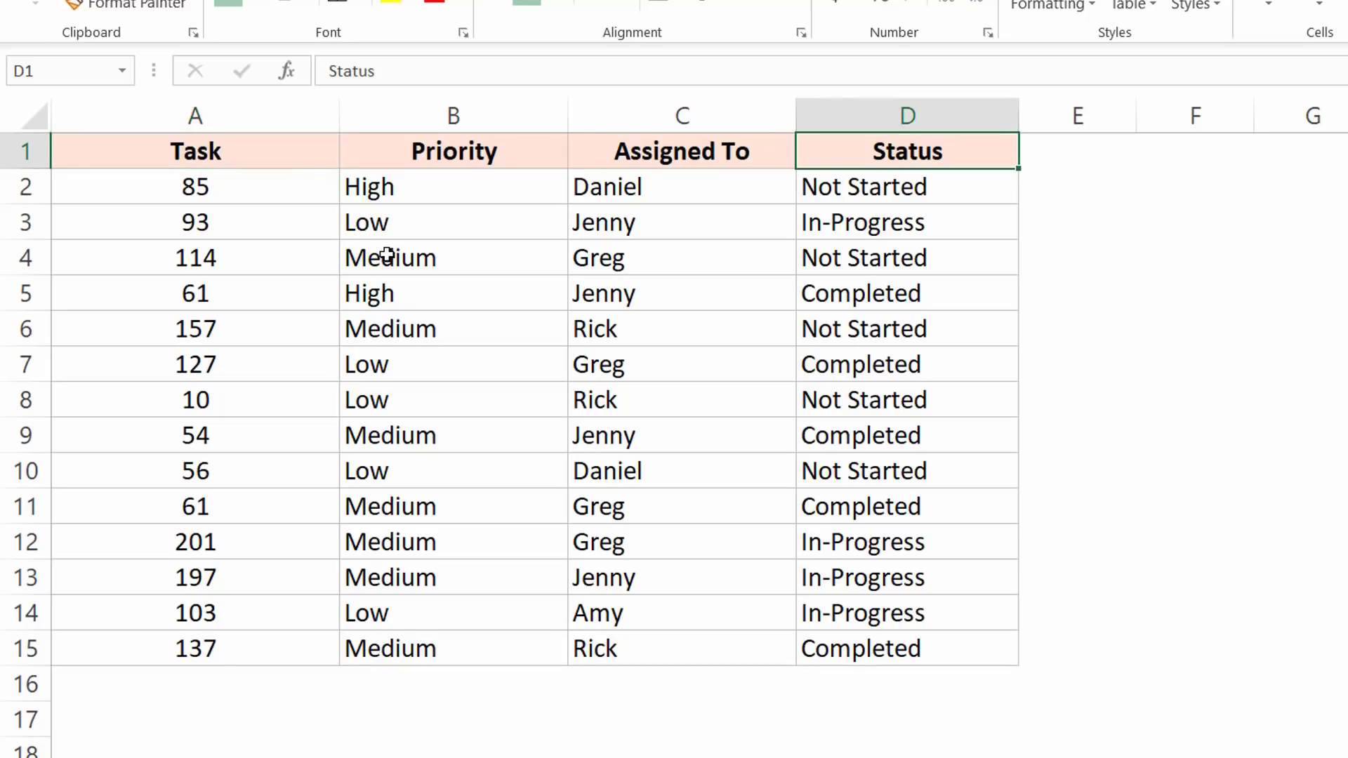
{"action": "key", "text": "ctrl+Left"}
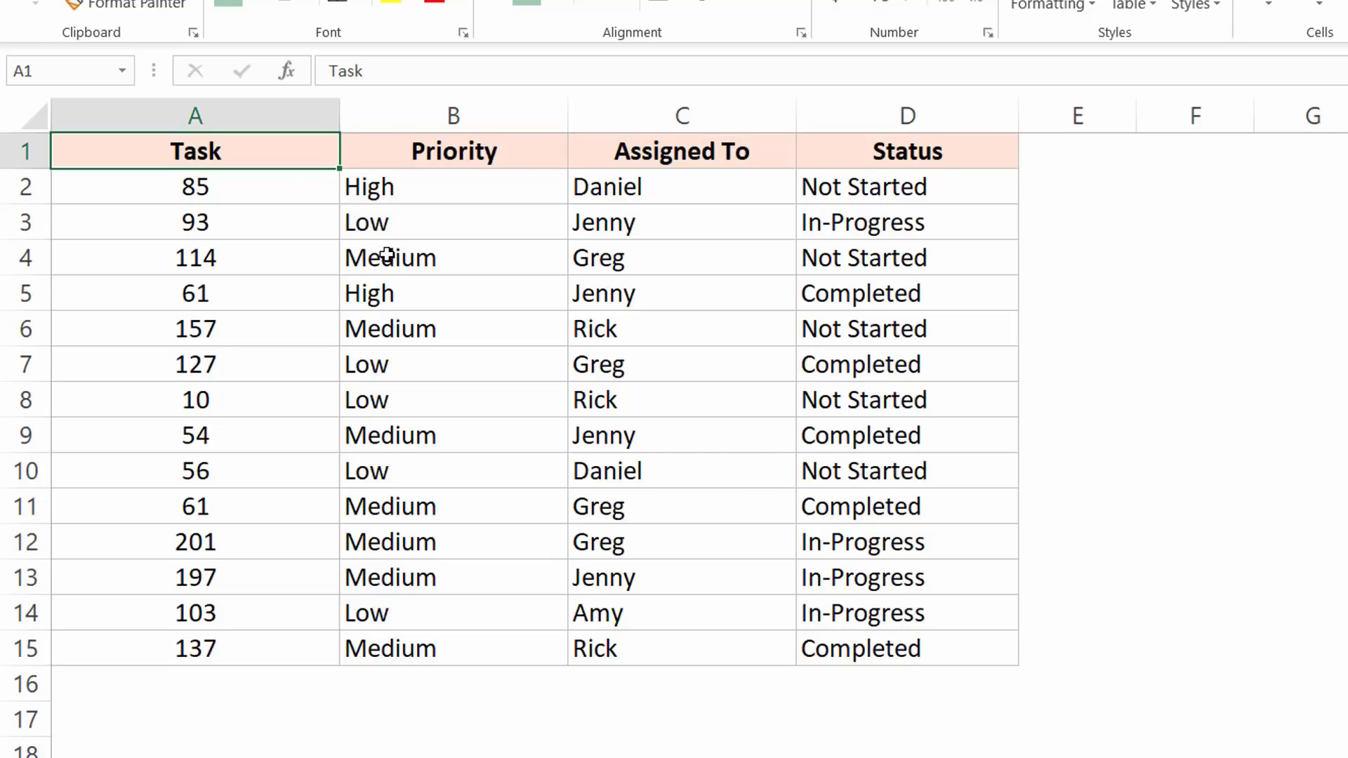
Step: Clear the contents of A6:D6 and return to cell A1
{"action": "left_click_drag", "start_coordinate": [214, 331], "coordinate": [897, 338]}
{"action": "key", "text": "Delete"}
{"action": "key", "text": "Up"}
{"action": "key", "text": "Up"}
{"action": "key", "text": "Up"}
{"action": "key", "text": "Up"}
{"action": "key", "text": "Up"}
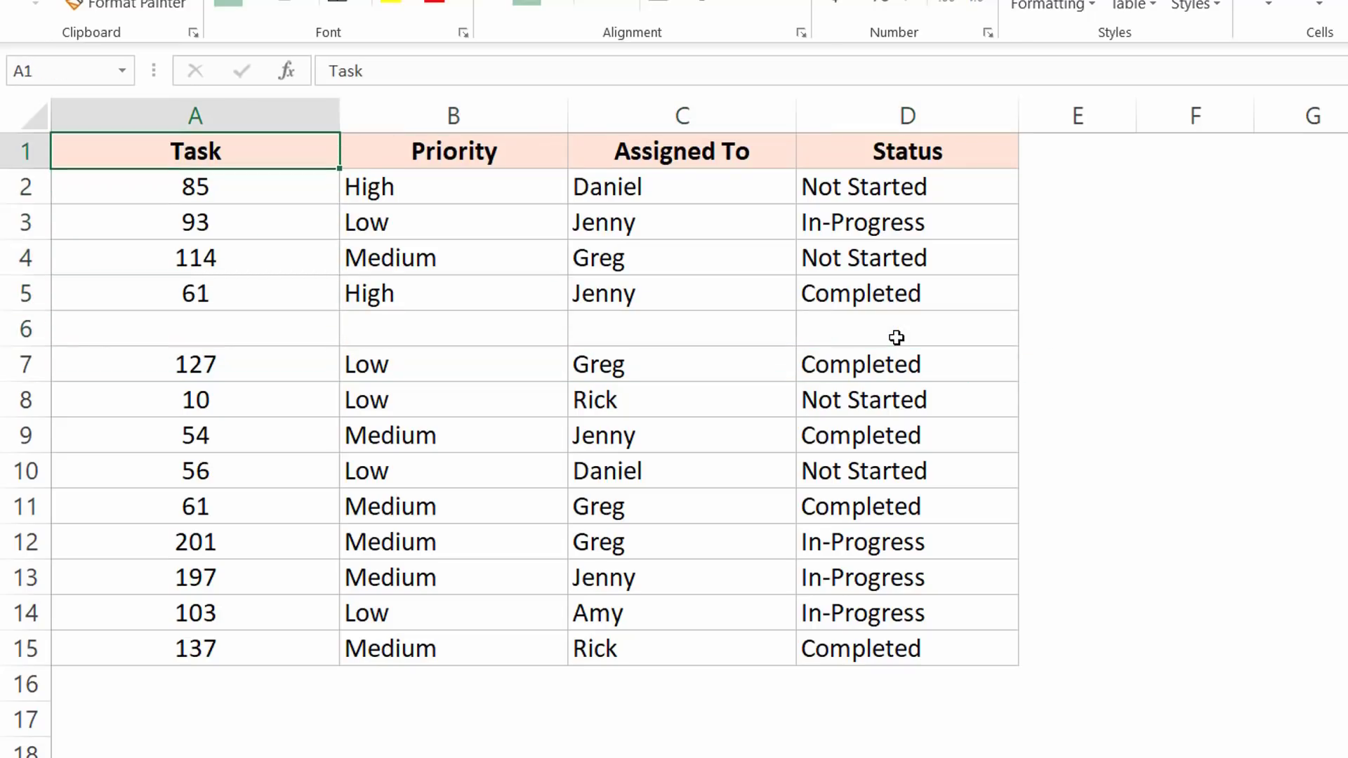
Step: Jump from A1 down to the last filled cell before the blank row, and undo the clearing of A6:D6
{"action": "key", "text": "ctrl+Down"}
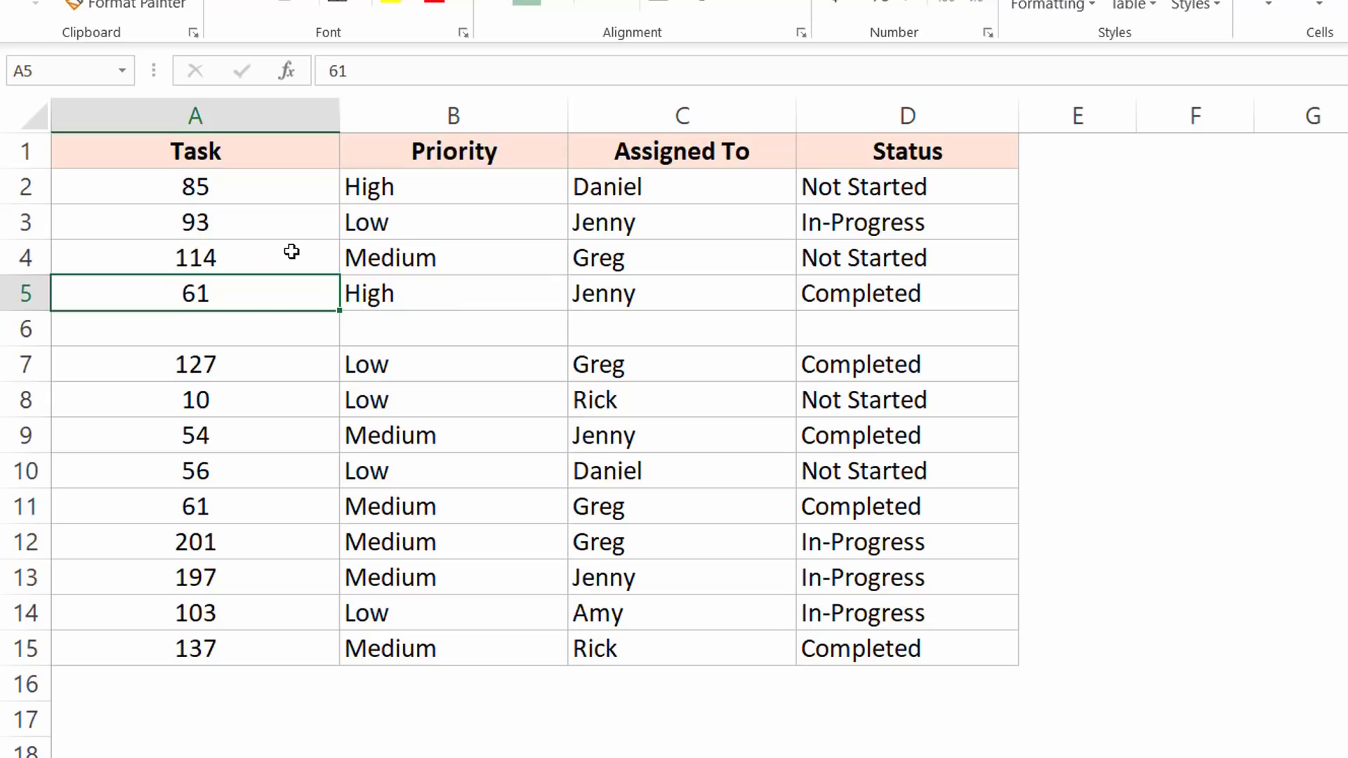
{"action": "key", "text": "ctrl+z"}
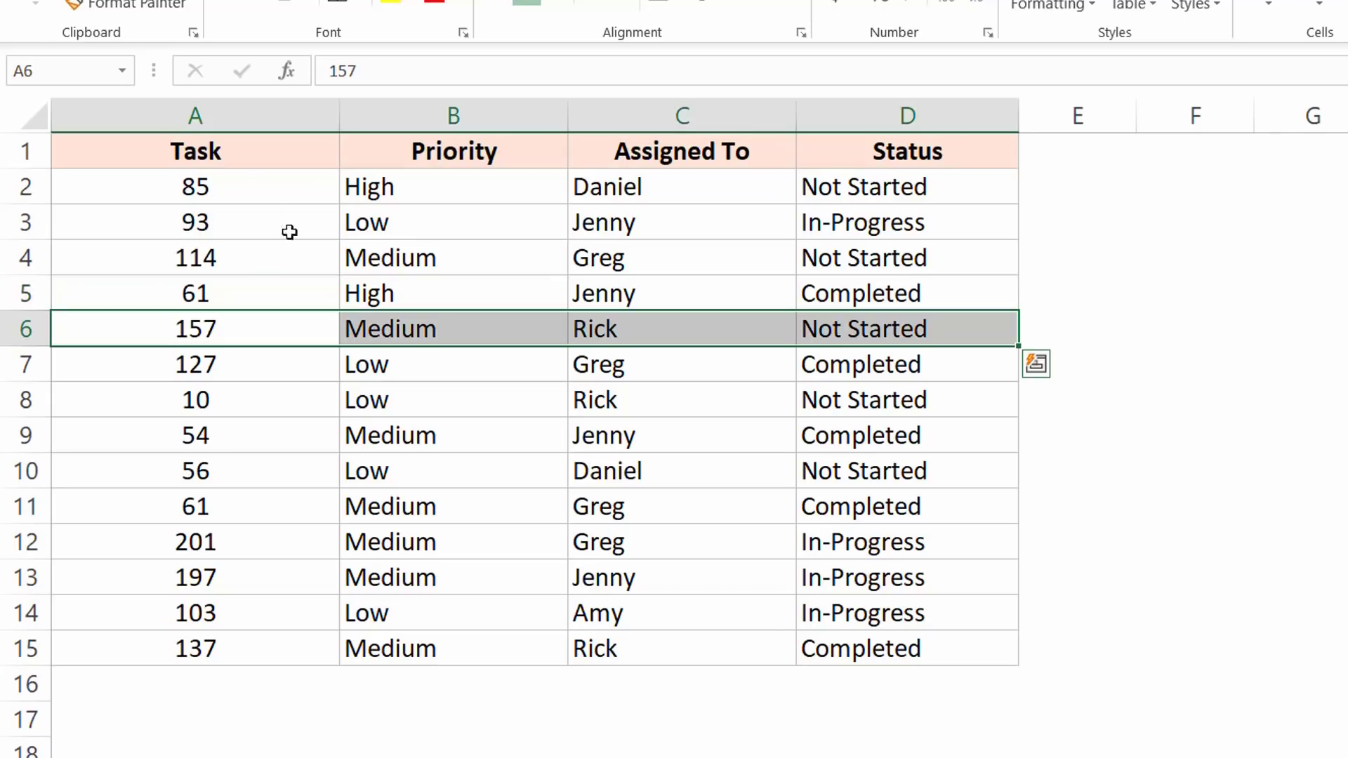
Step: Select the whole dataset A1:D15 by extending the selection from A1 to the last filled row and column
{"action": "left_click", "coordinate": [236, 157]}
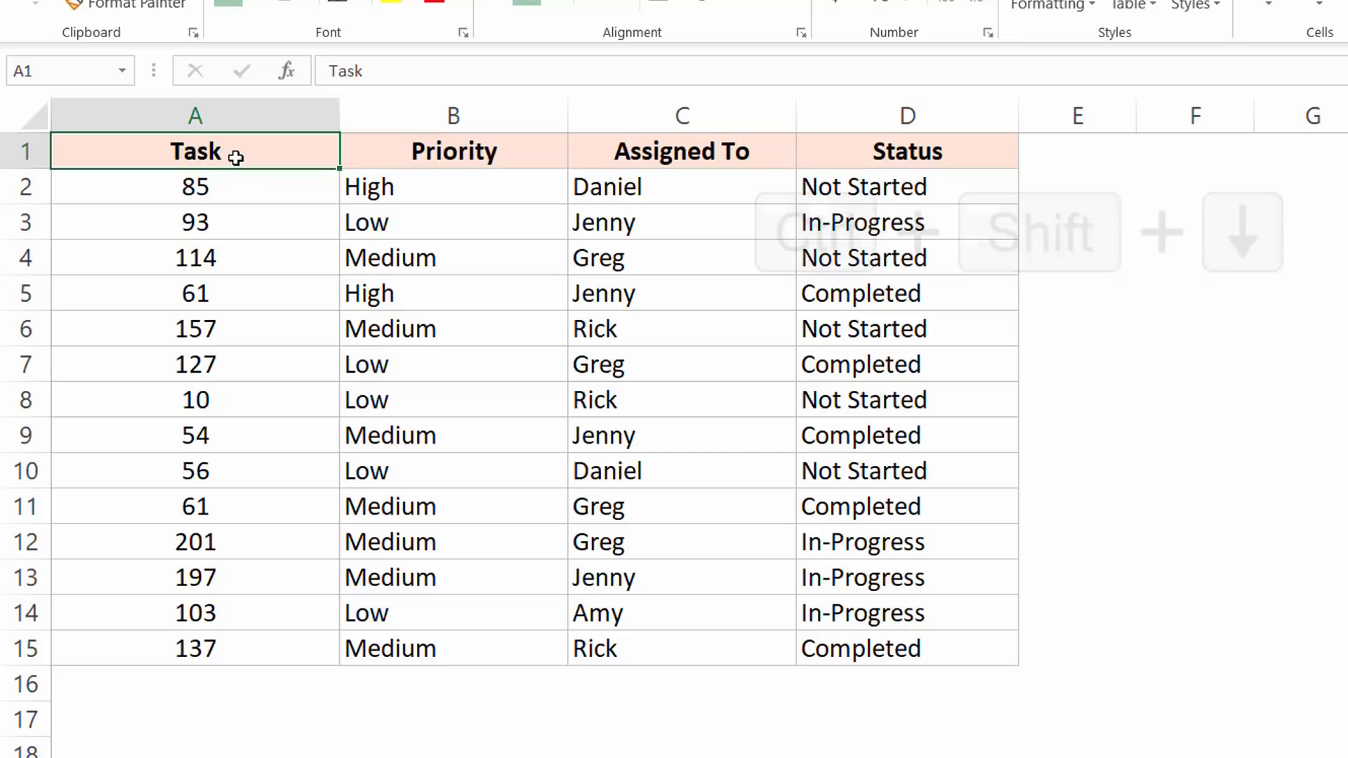
{"action": "key", "text": "ctrl+shift+Down"}
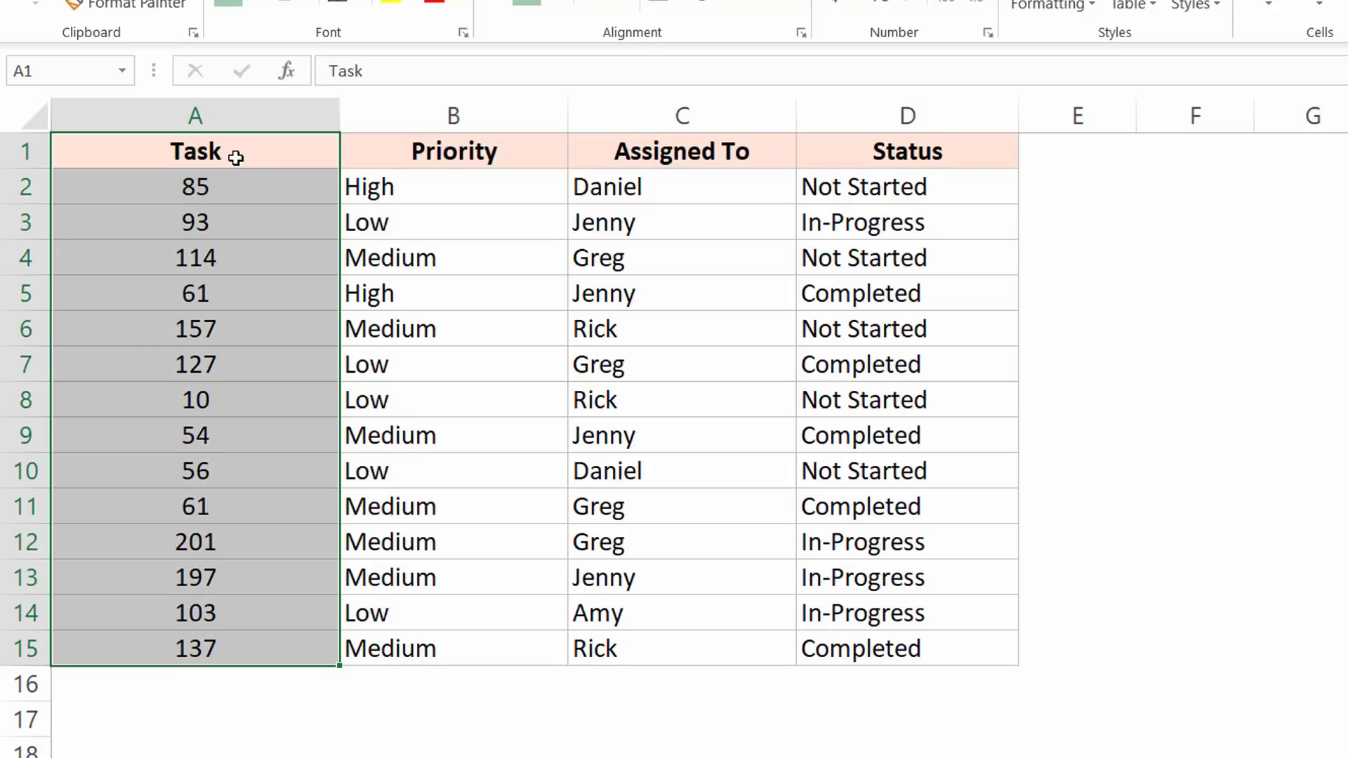
{"action": "key", "text": "ctrl+shift+Right"}
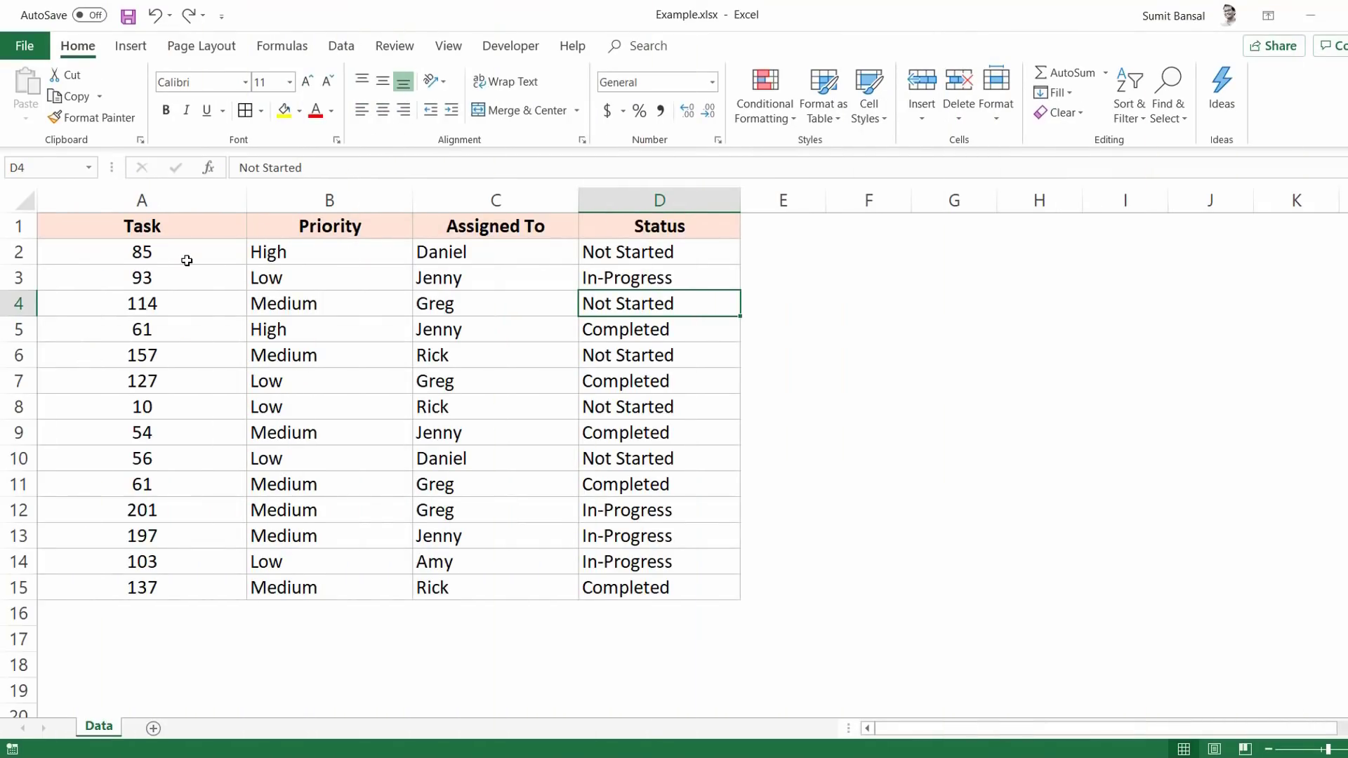
Step: Hide the Status column D, and hide row 4 from cell C4
{"action": "key", "text": "ctrl+0"}
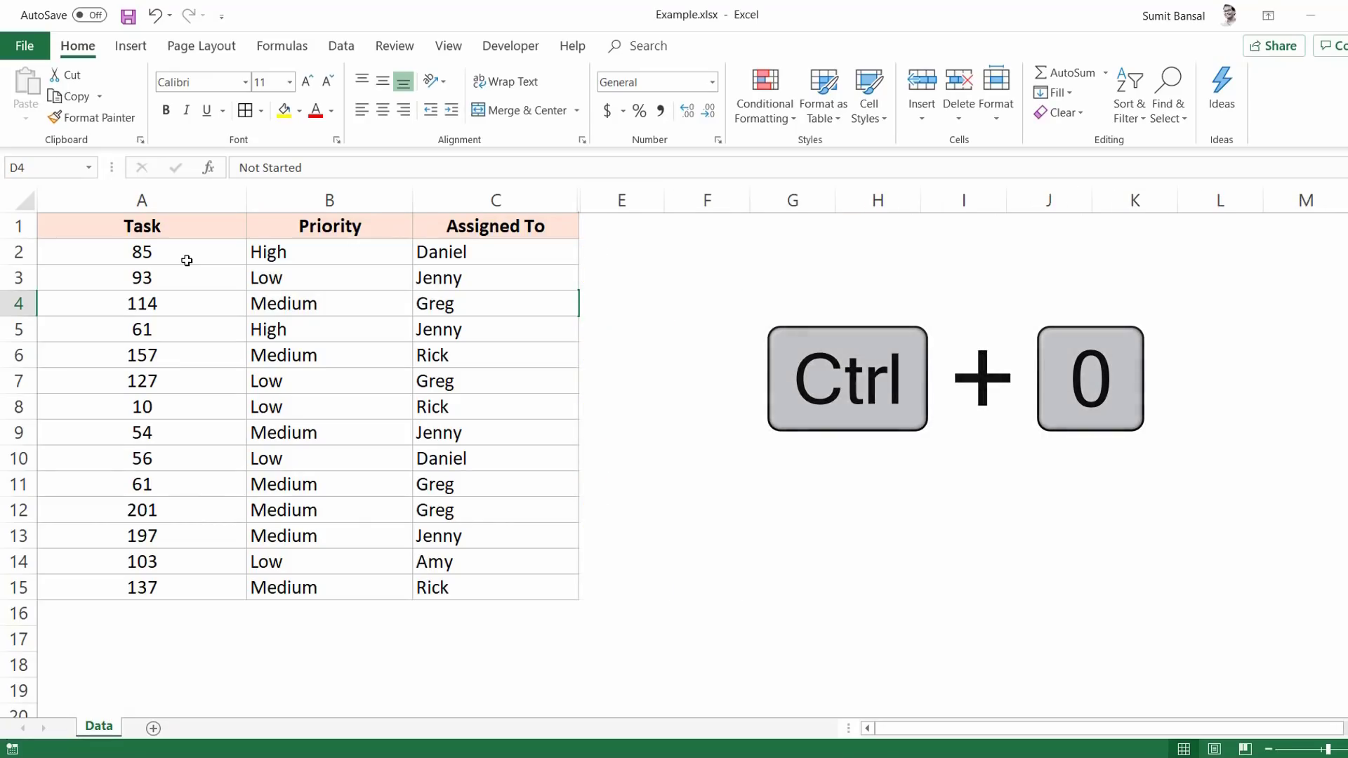
{"action": "key", "text": "Left"}
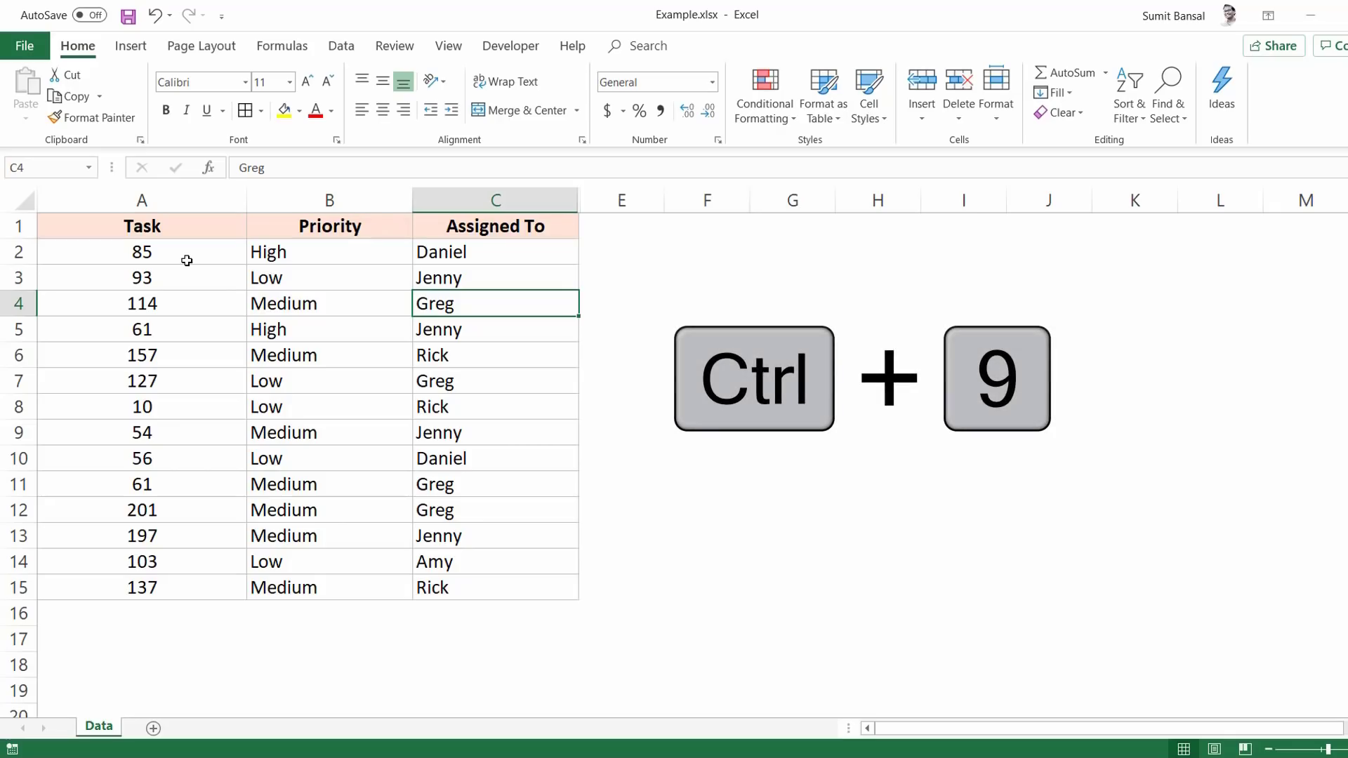
{"action": "key", "text": "ctrl+9"}
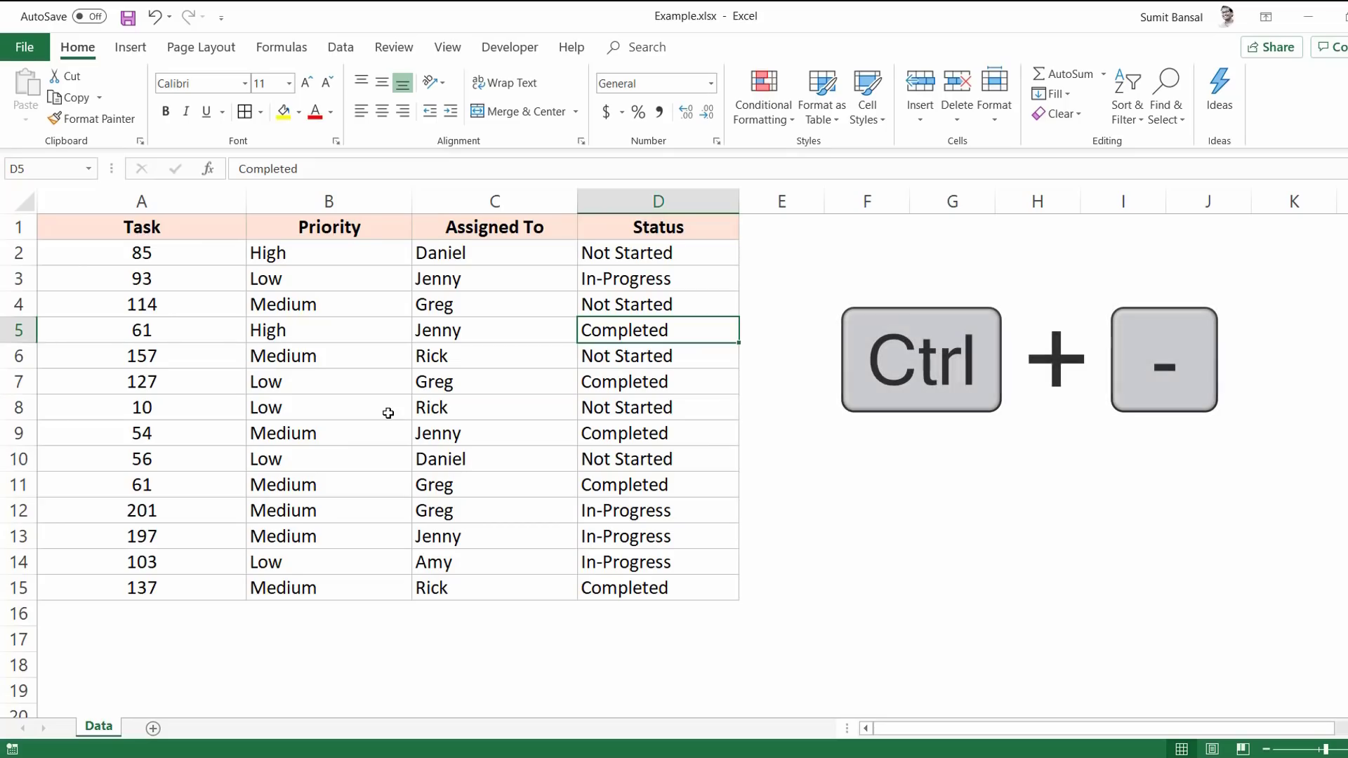
Step: Look through the Delete options for cell D5 down to Entire column and dismiss them without deleting
{"action": "key", "text": "ctrl+minus"}
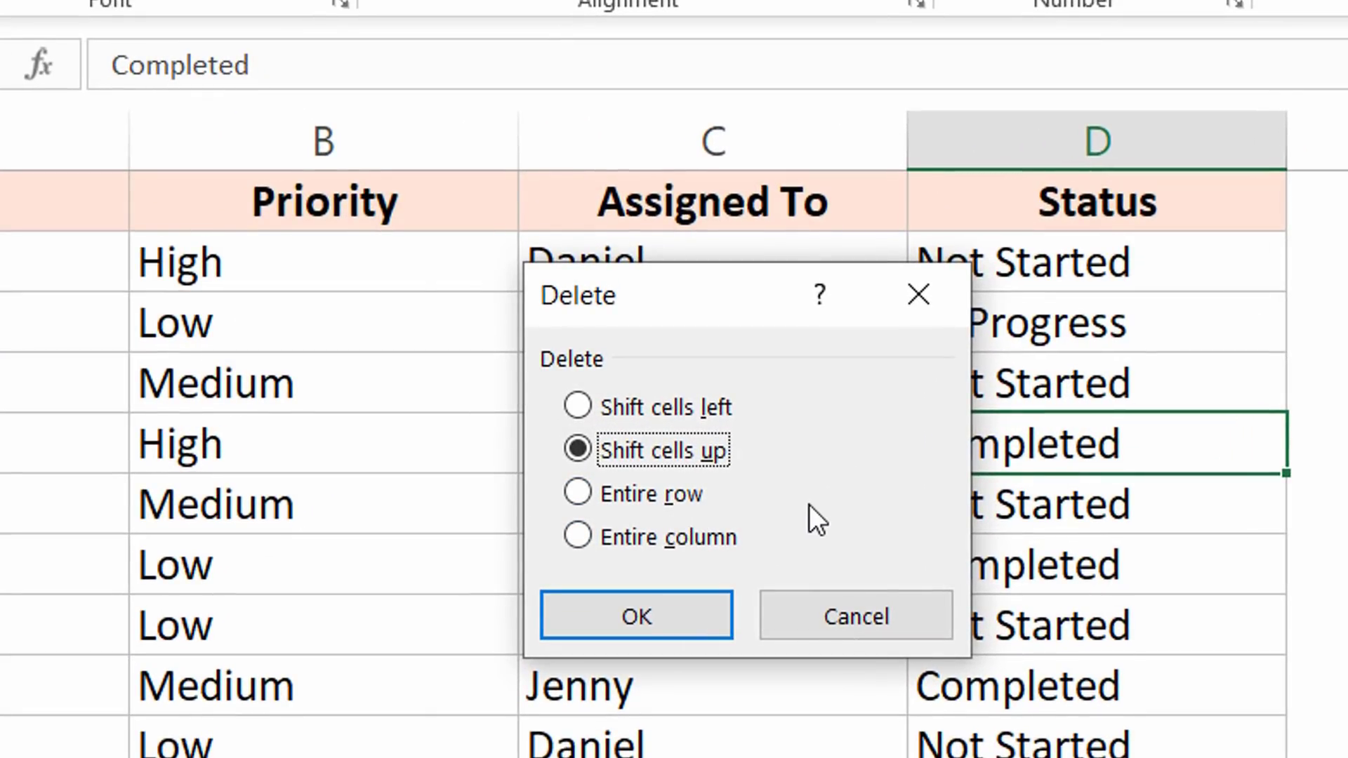
{"action": "key", "text": "Down"}
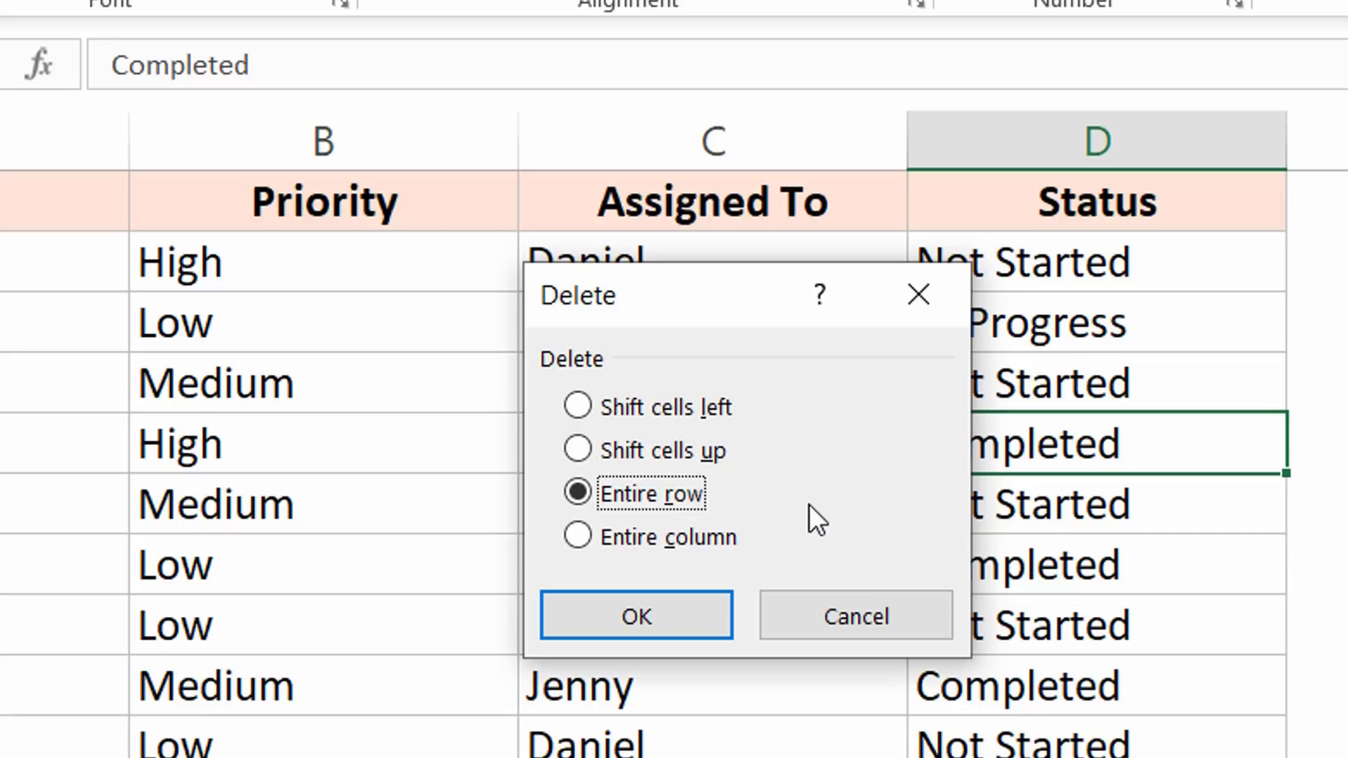
{"action": "key", "text": "Down"}
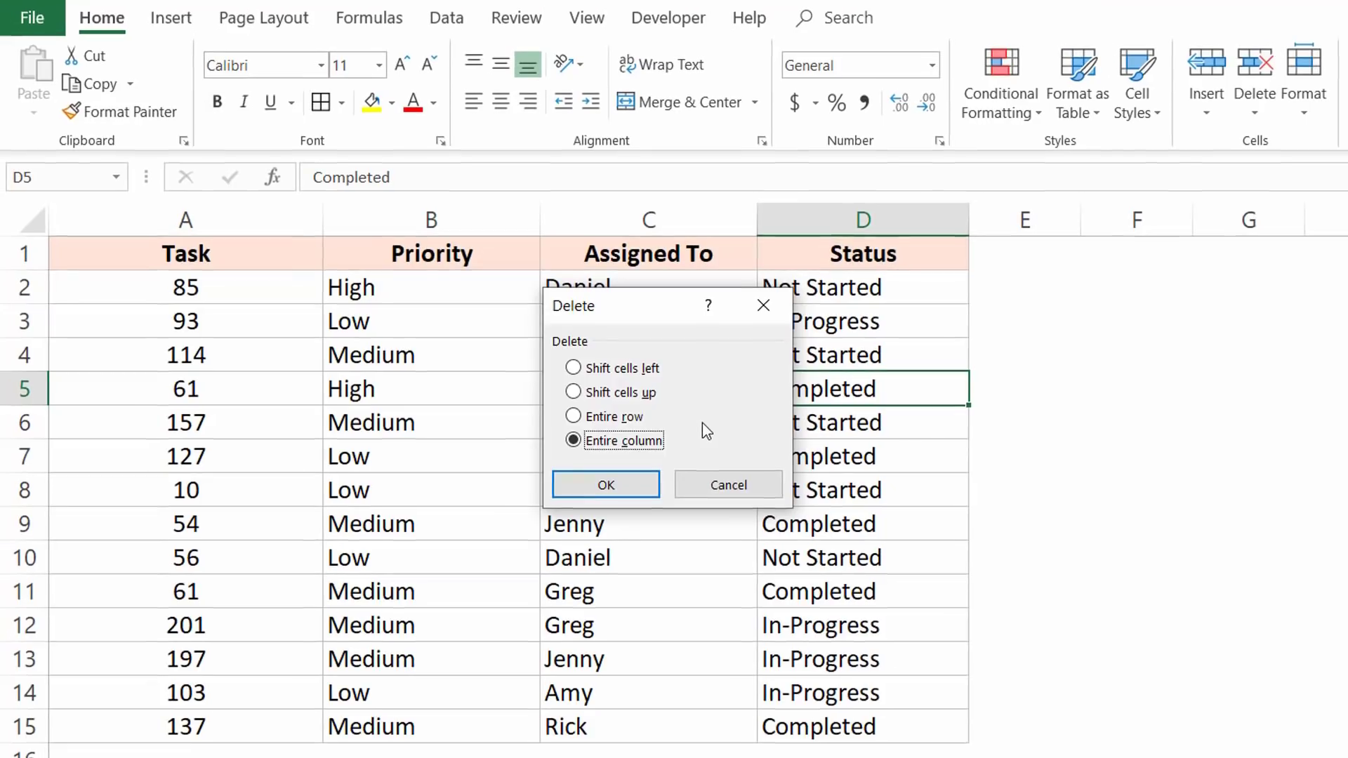
{"action": "key", "text": "Escape"}
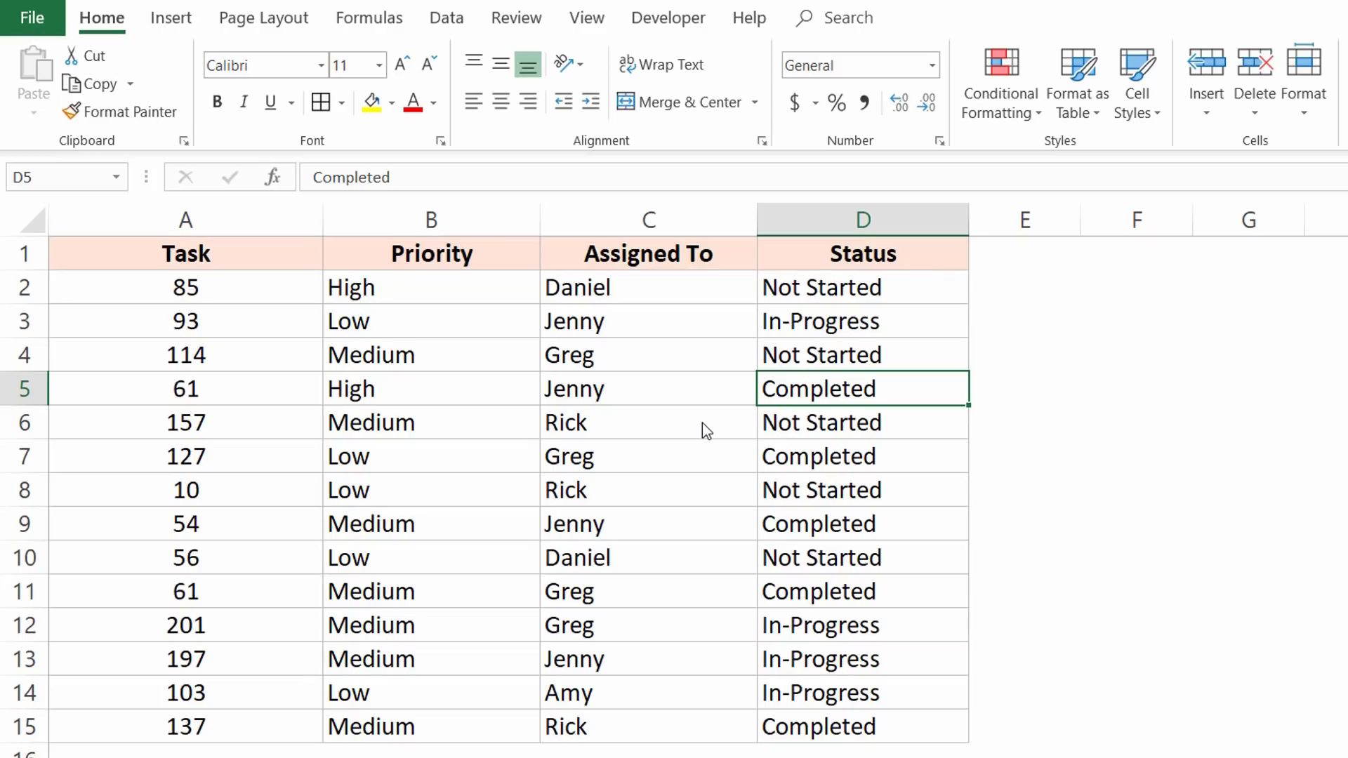
Step: Bring up the Insert options for cell D5 and dismiss them without inserting anything
{"action": "key", "text": "ctrl+shift+equal"}
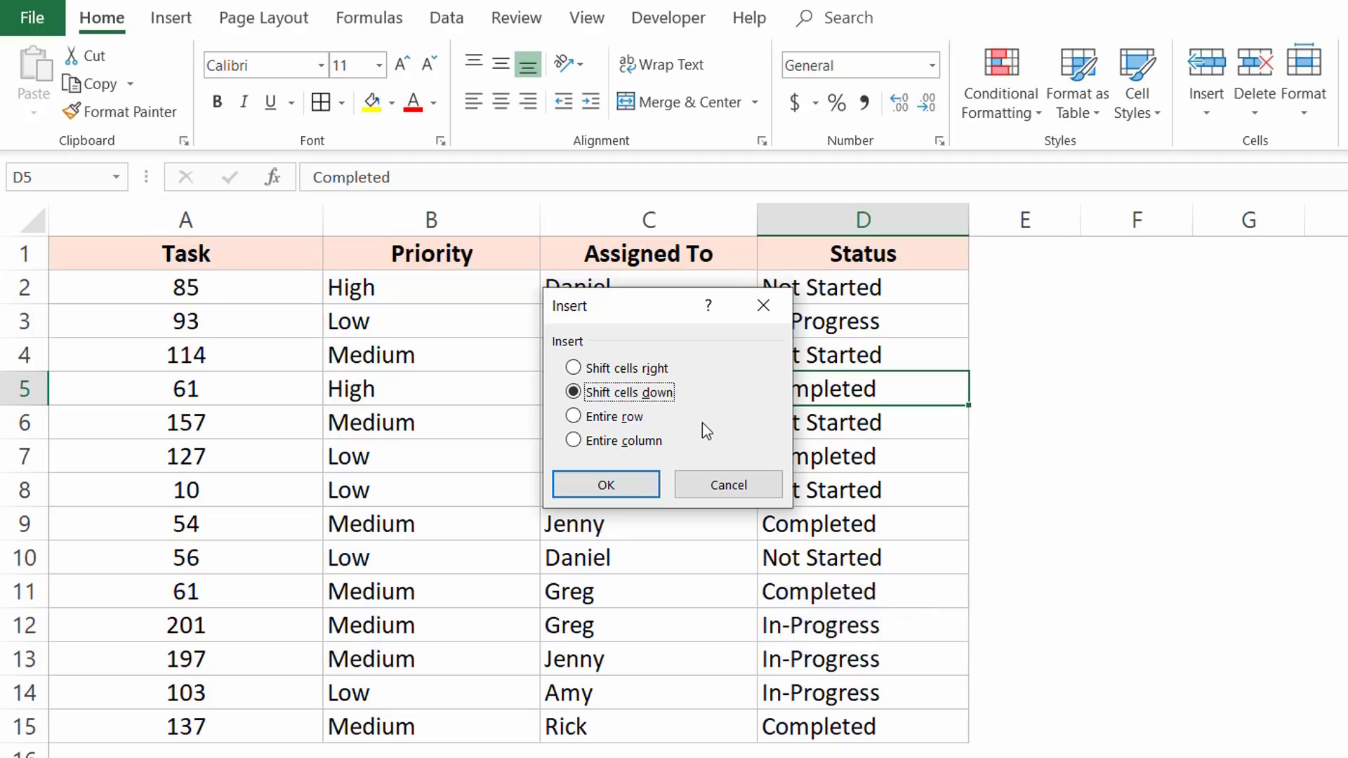
{"action": "left_click", "coordinate": [753, 304]}
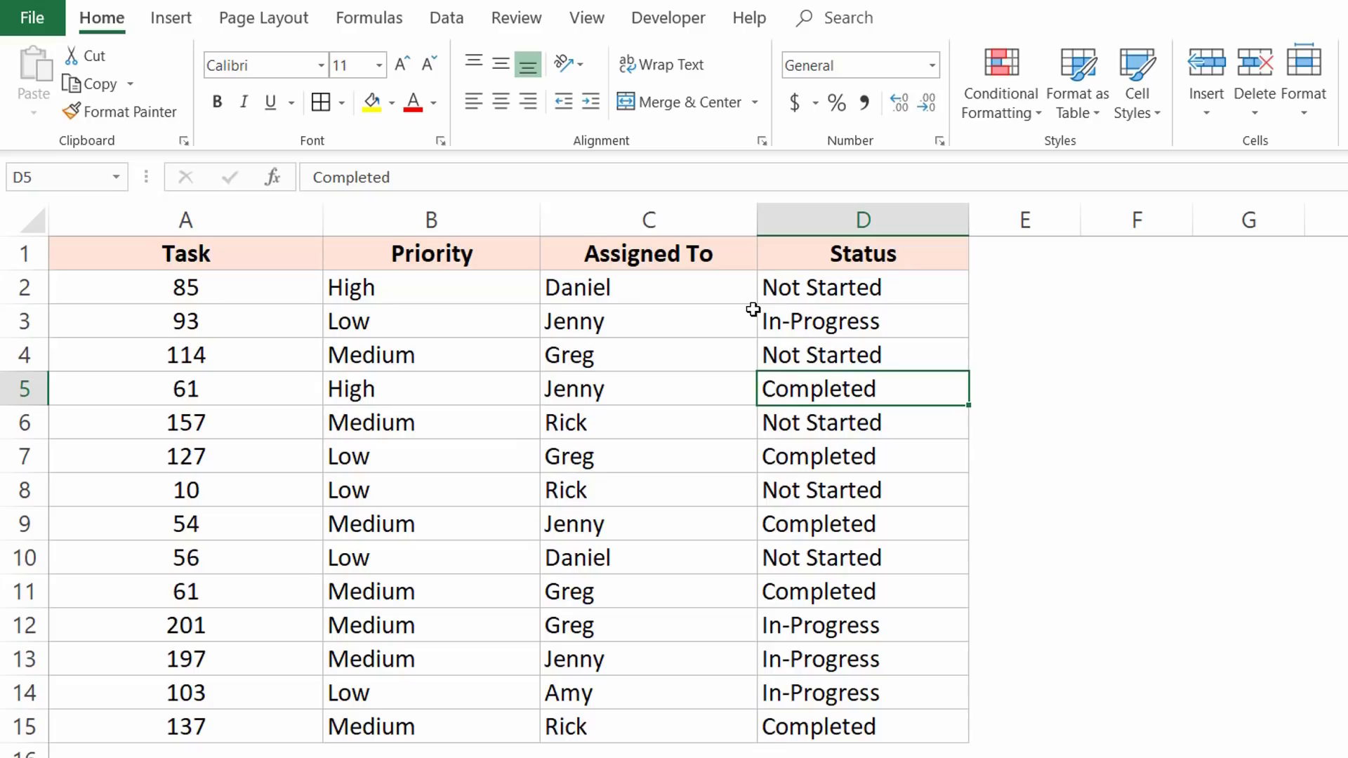
{"action": "key", "text": "ctrl+shift+equal"}
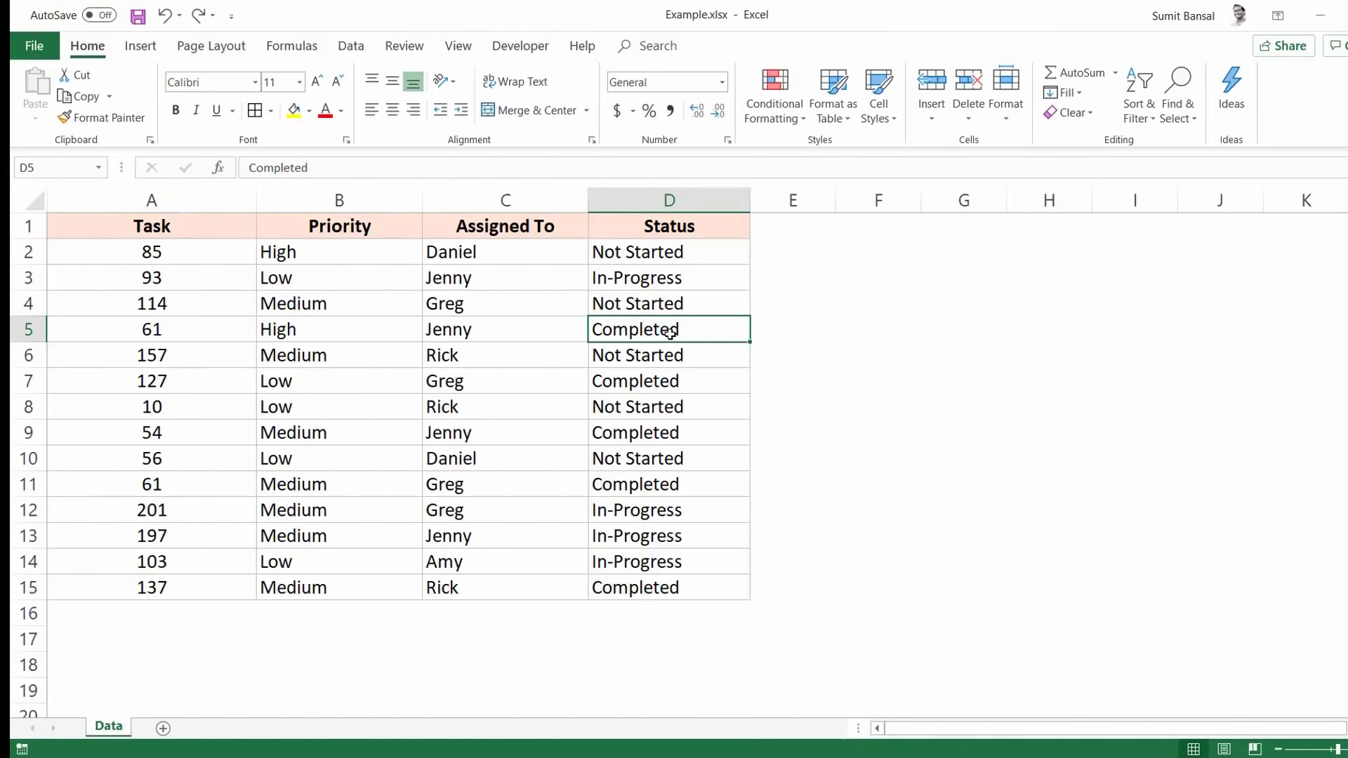
Step: Select the entire column D and the entire row 5 in turn, returning to cell D5 after each
{"action": "key", "text": "ctrl+space"}
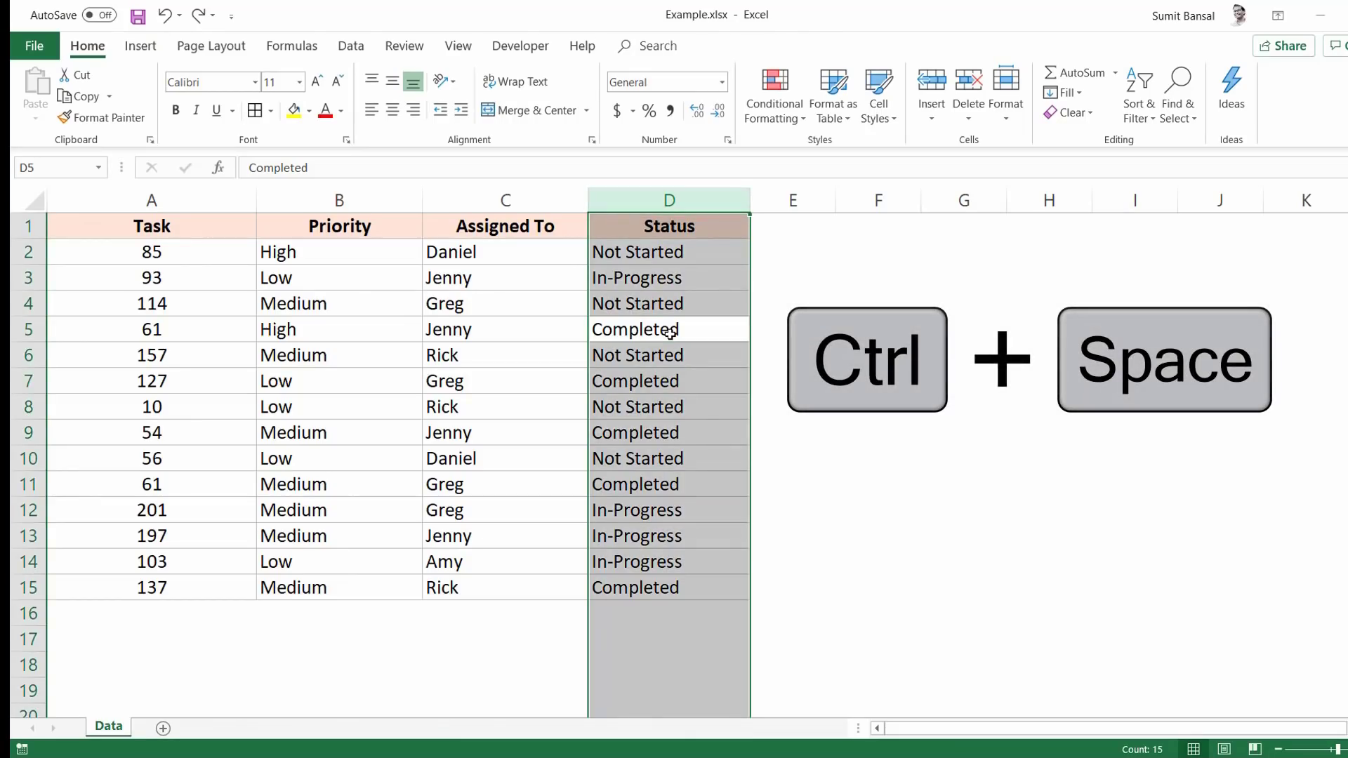
{"action": "left_click", "coordinate": [670, 333]}
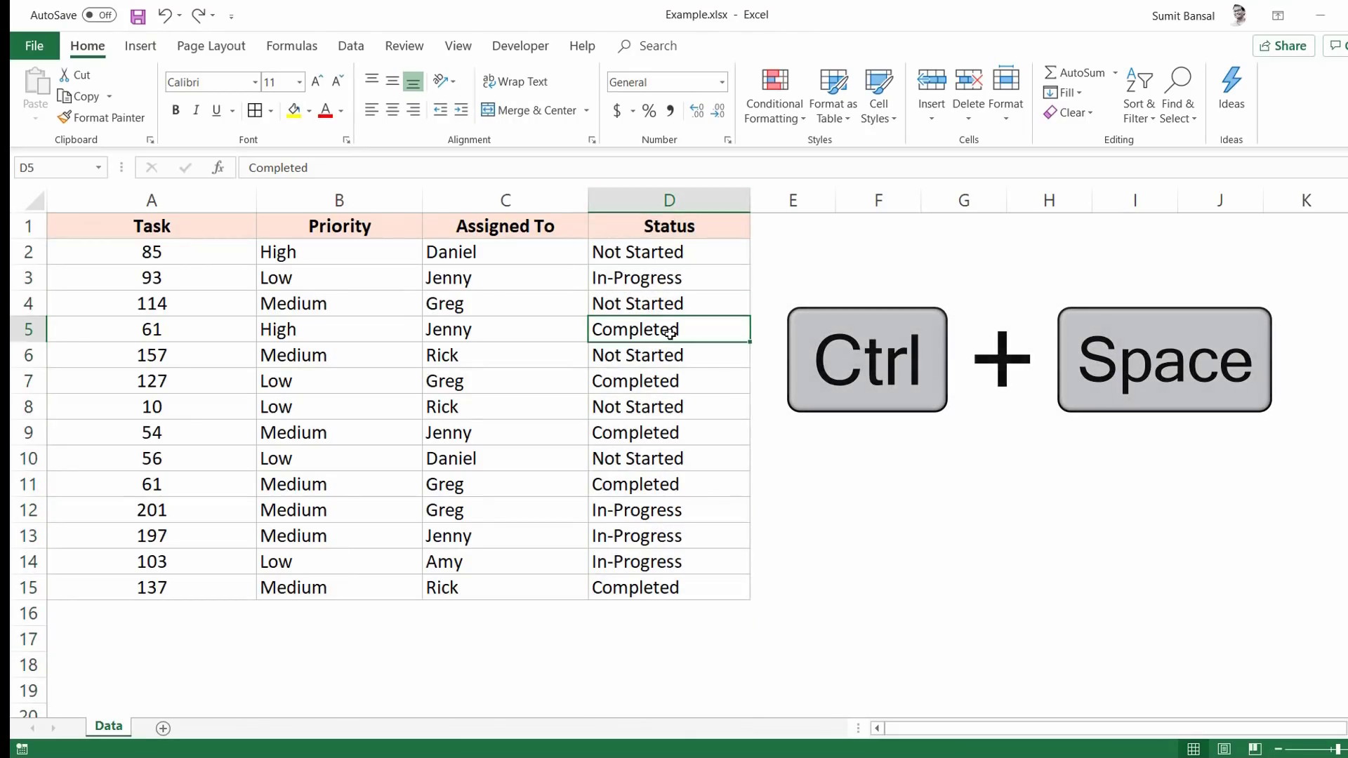
{"action": "key", "text": "shift+space"}
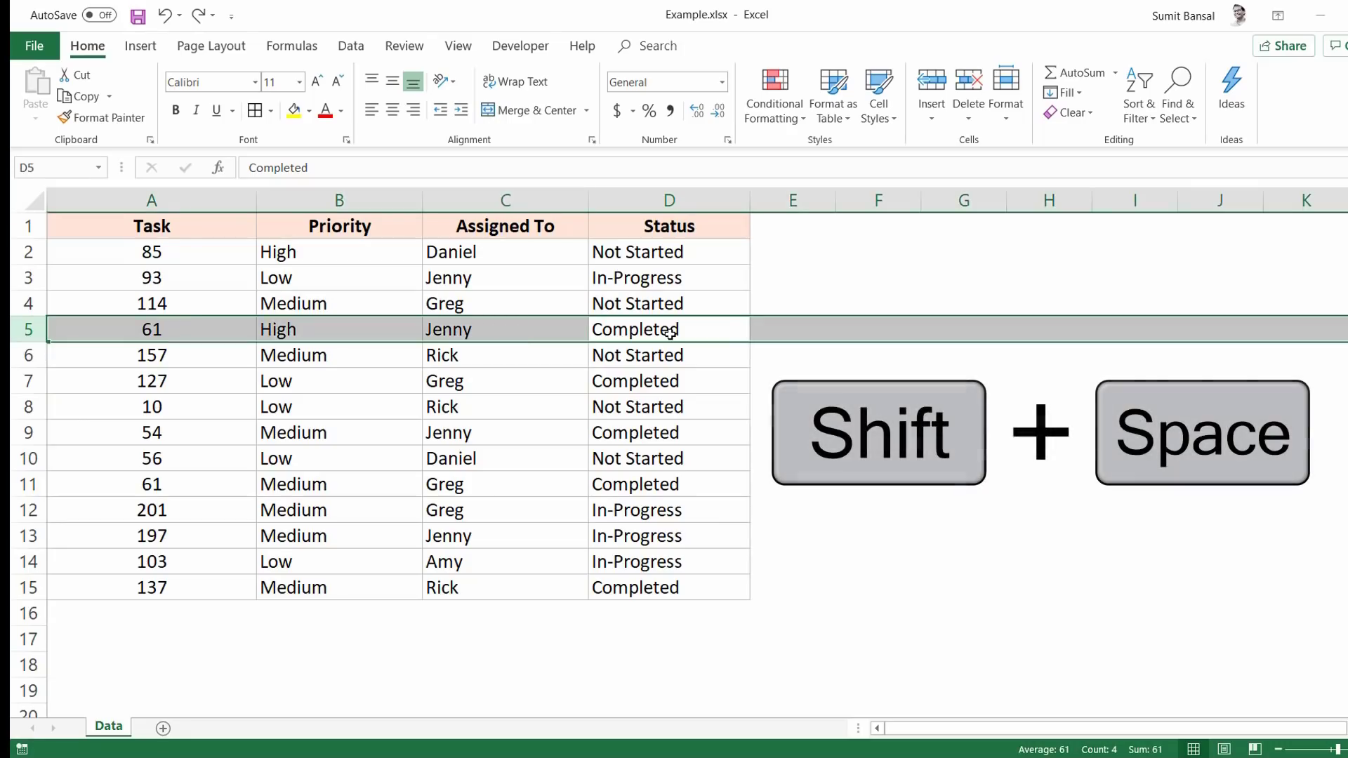
{"action": "left_click", "coordinate": [670, 333]}
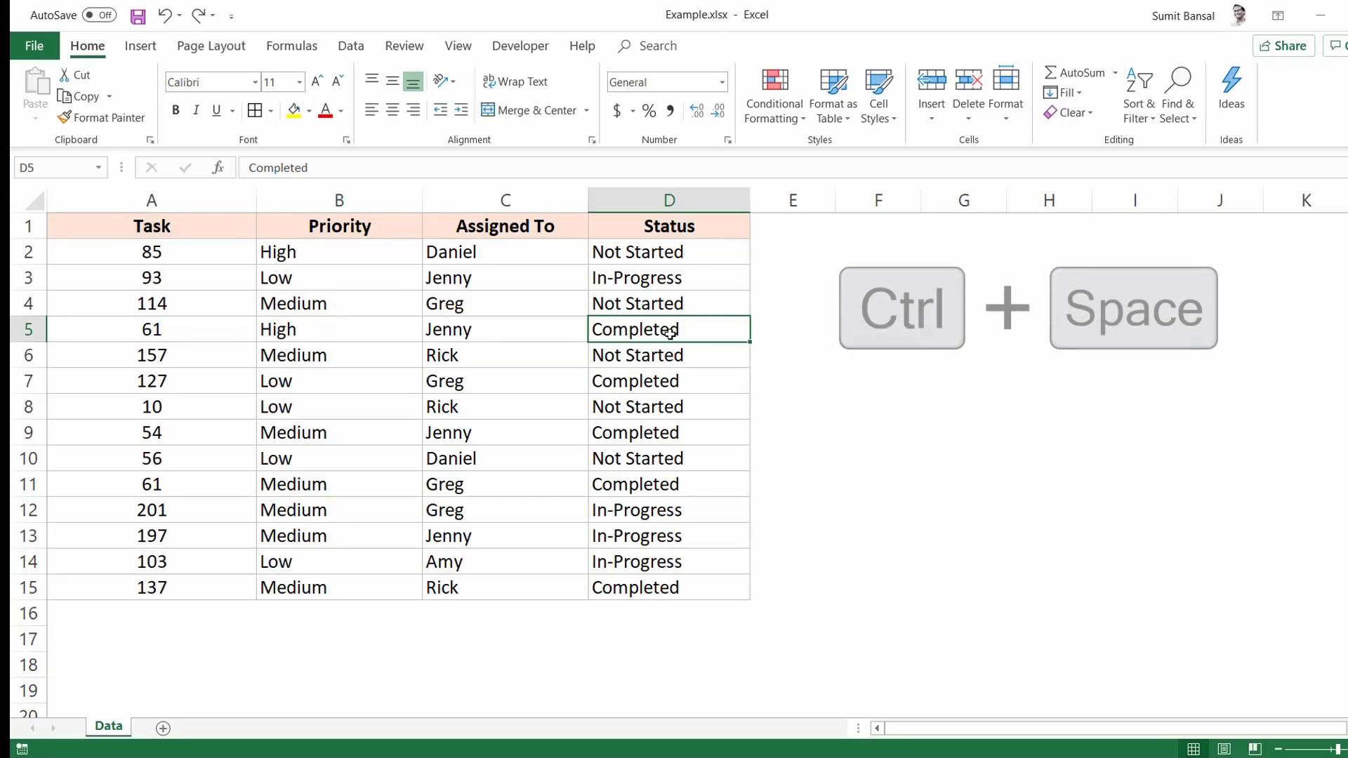
Step: Select the entire Status column from D5 and delete it
{"action": "key", "text": "ctrl+space"}
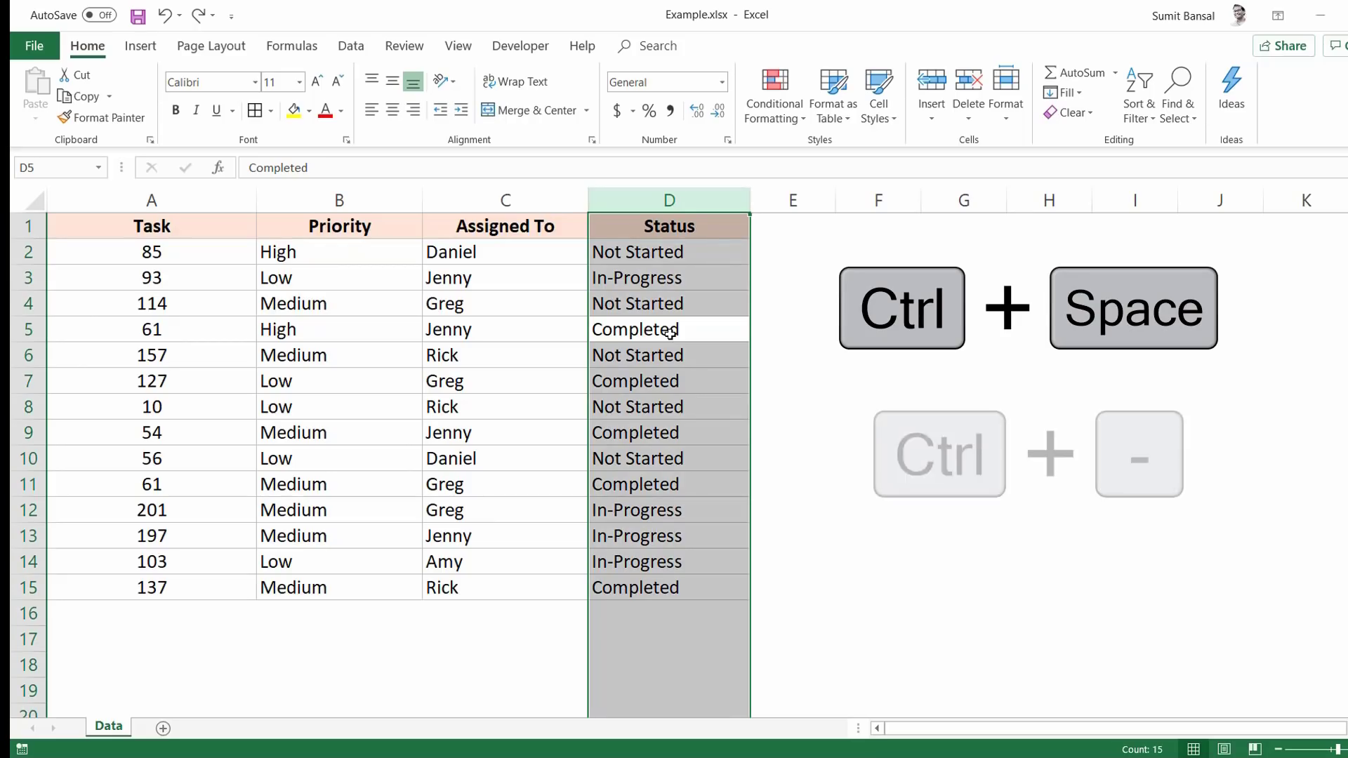
{"action": "key", "text": "ctrl+minus"}
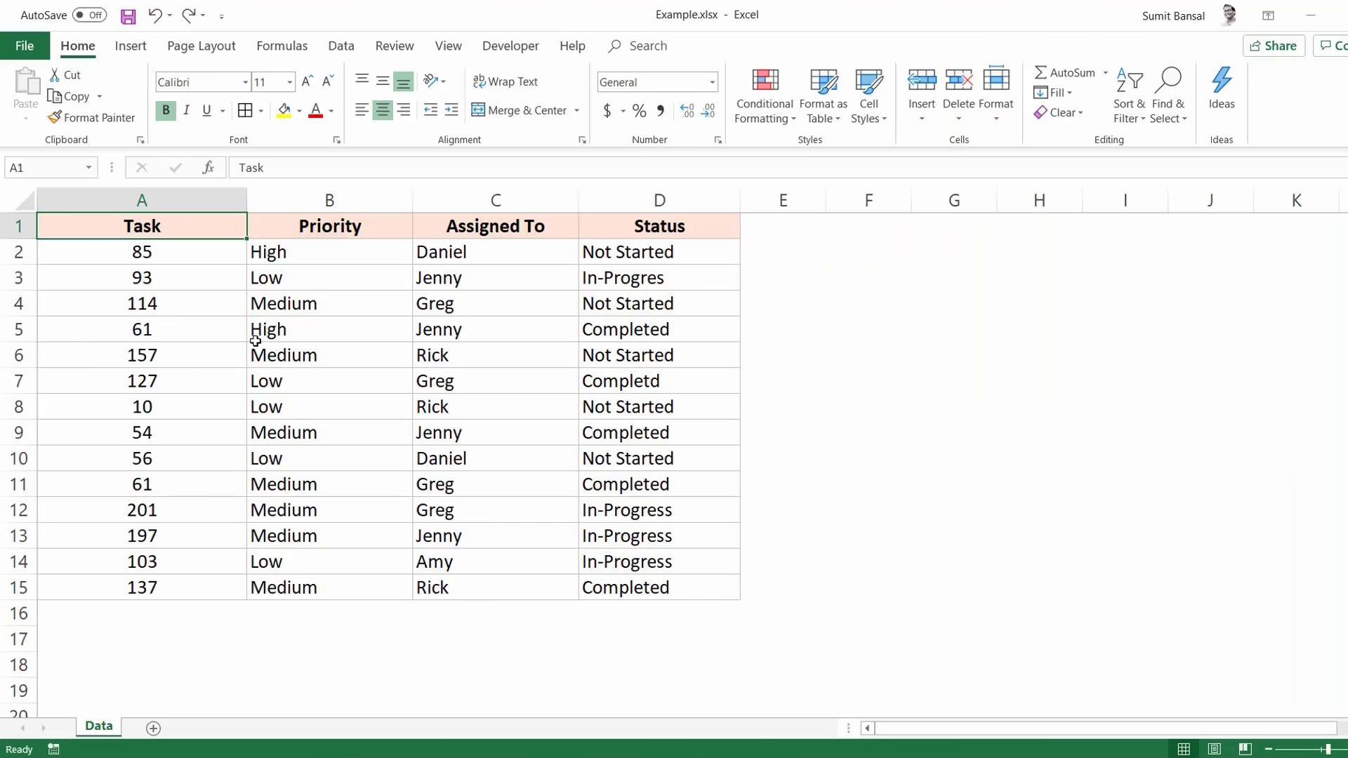
Step: Spell-check the sheet, correcting "Progres" to "Progress" in D3 and "Completd" to "Completed" in D7
{"action": "key", "text": "F7"}
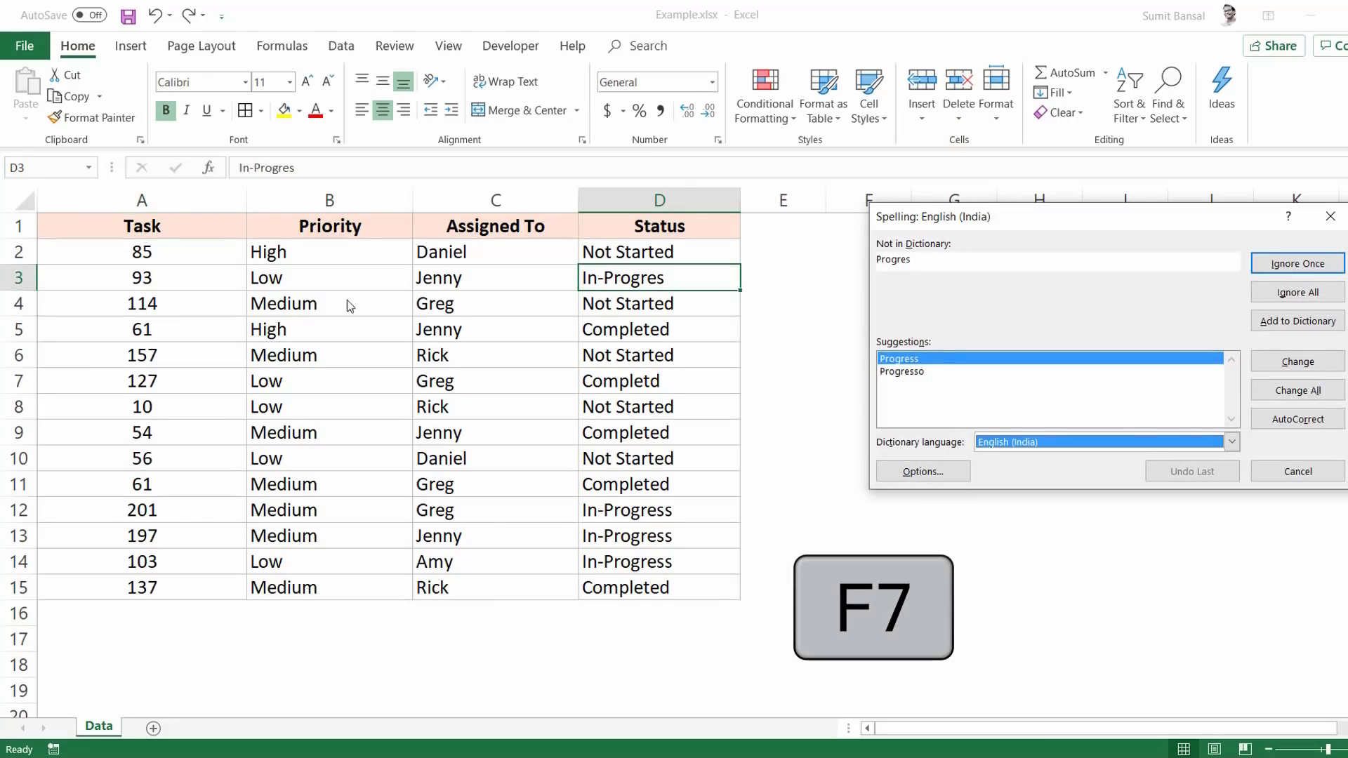
{"action": "left_click_drag", "start_coordinate": [1020, 221], "coordinate": [911, 253]}
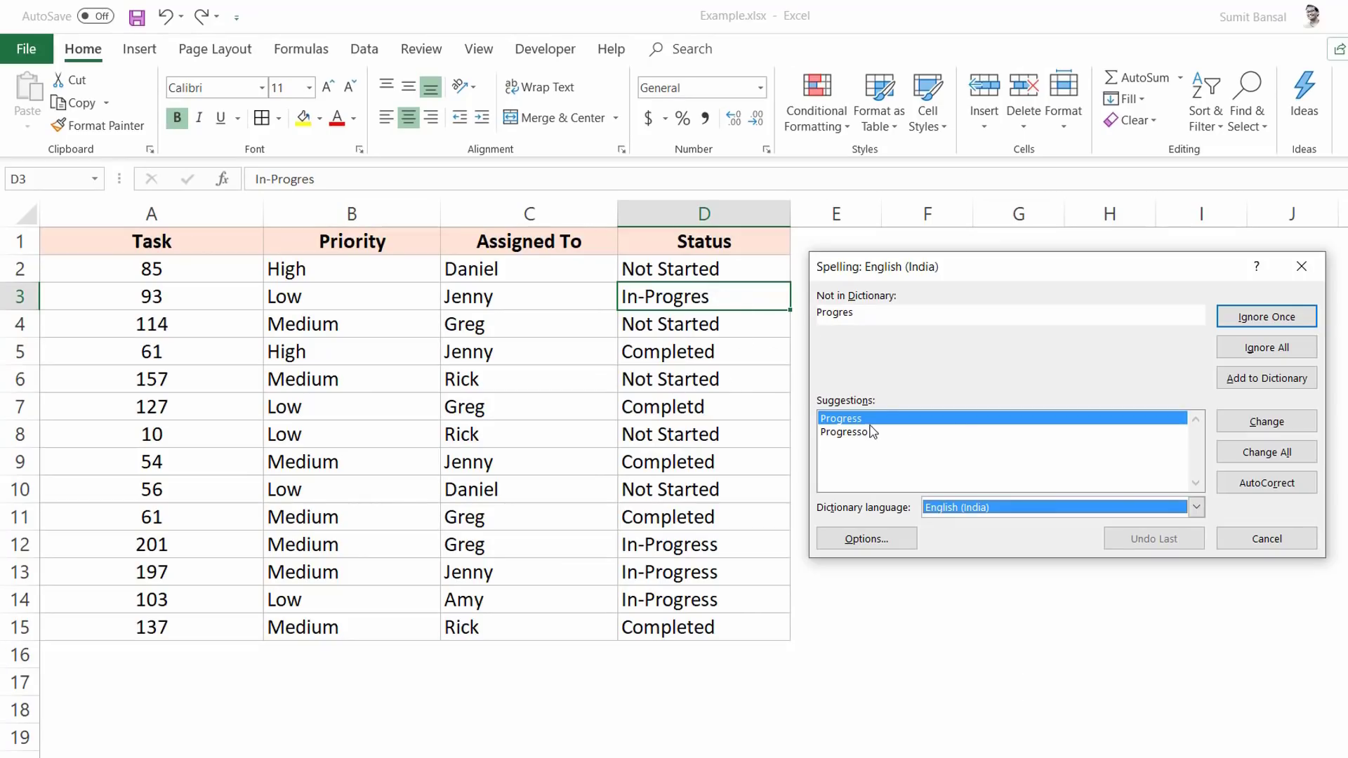
{"action": "left_click", "coordinate": [1247, 424]}
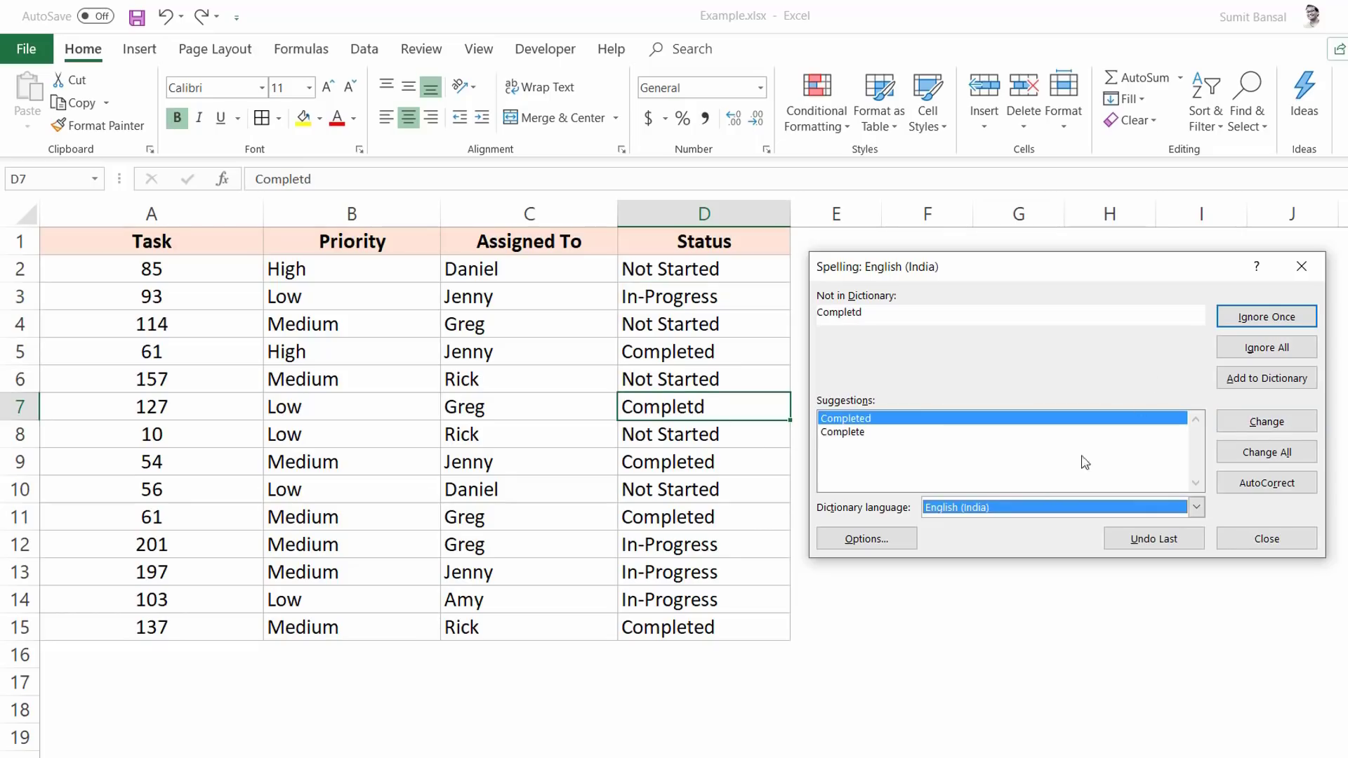
{"action": "left_click", "coordinate": [1260, 422]}
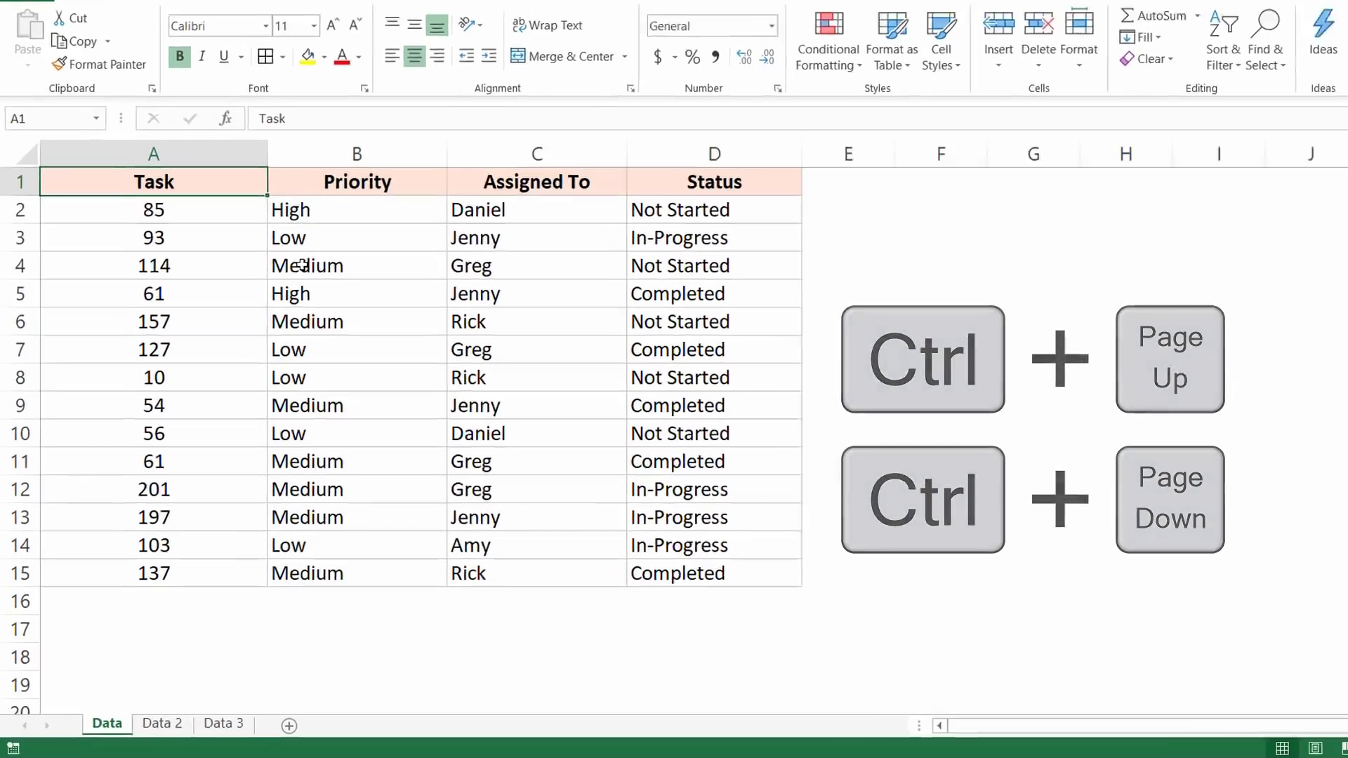
Step: Step forward through the Data 2 and Data 3 worksheets and return to the Data sheet
{"action": "key", "text": "ctrl+Page_Down"}
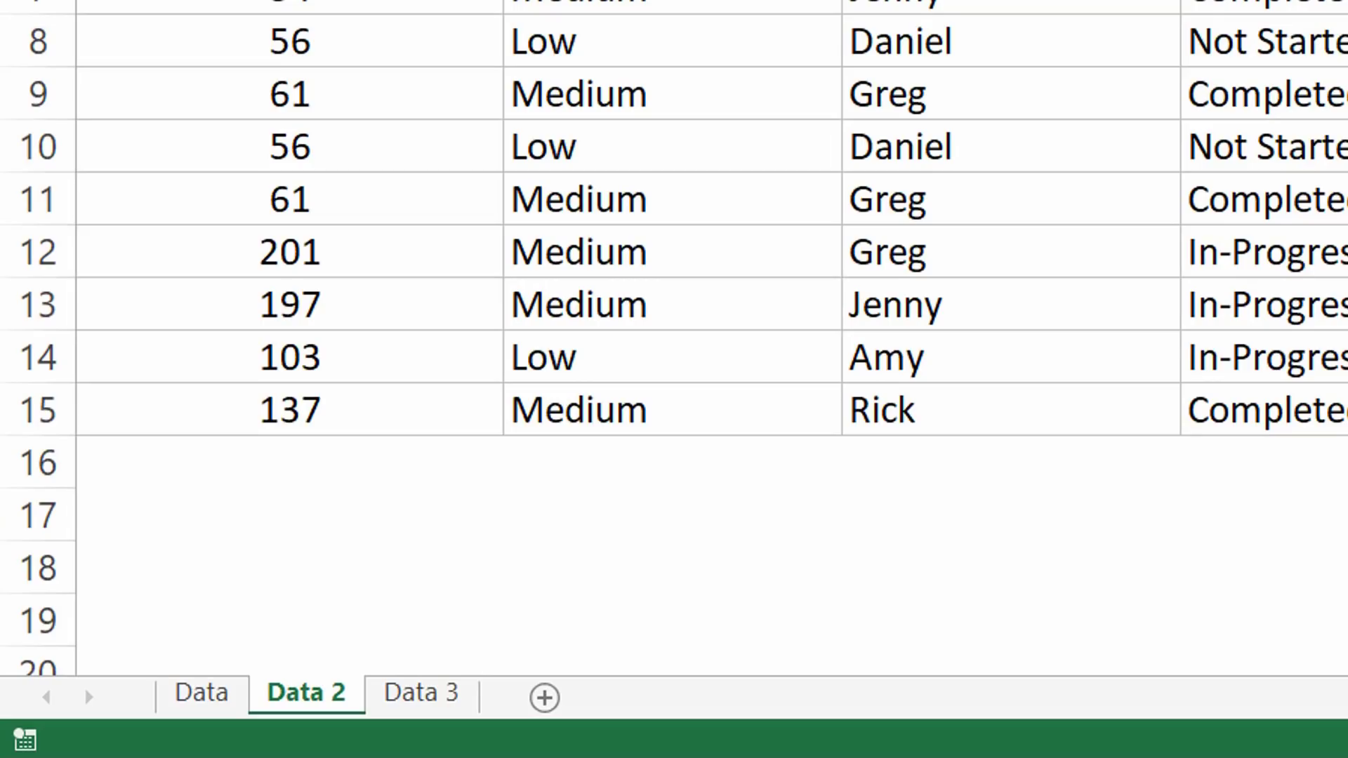
{"action": "key", "text": "ctrl+Page_Down"}
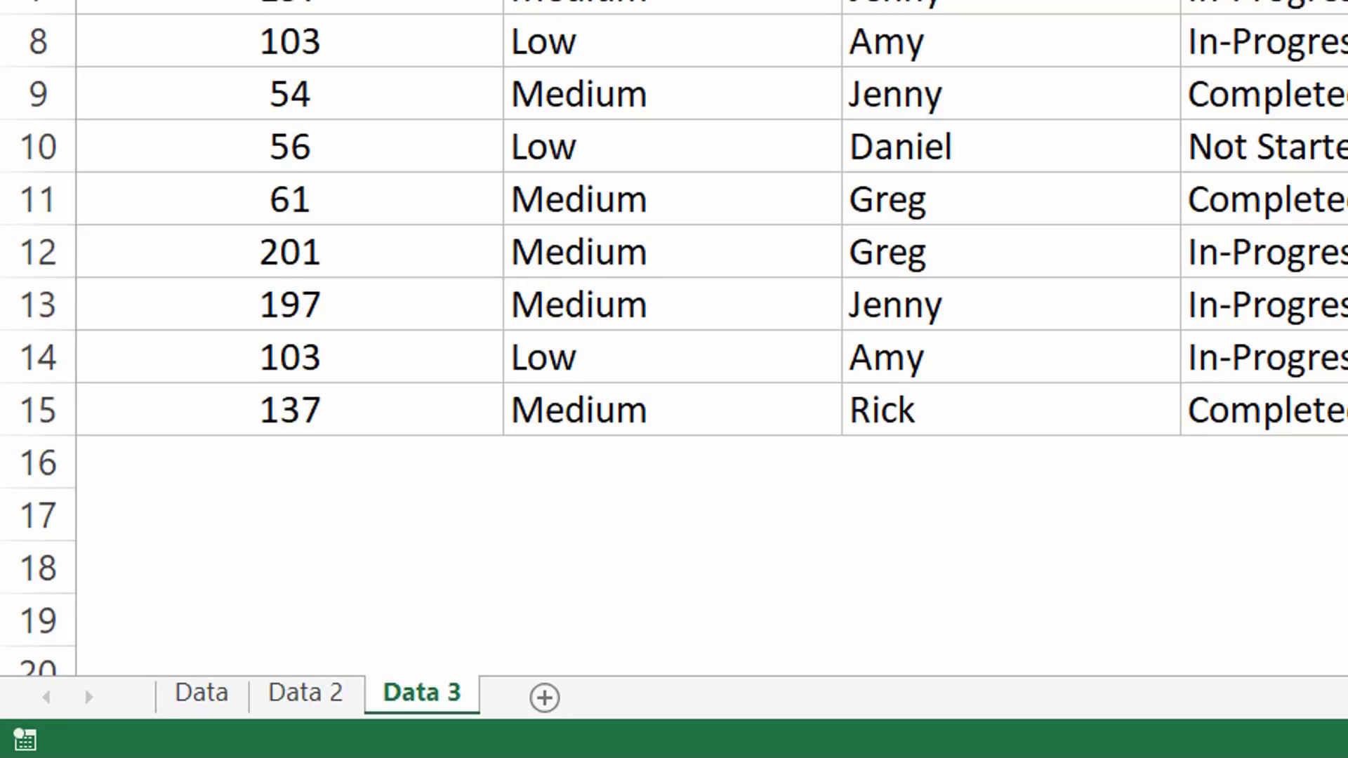
{"action": "key", "text": "ctrl+Page_Up"}
{"action": "key", "text": "ctrl+Page_Up"}
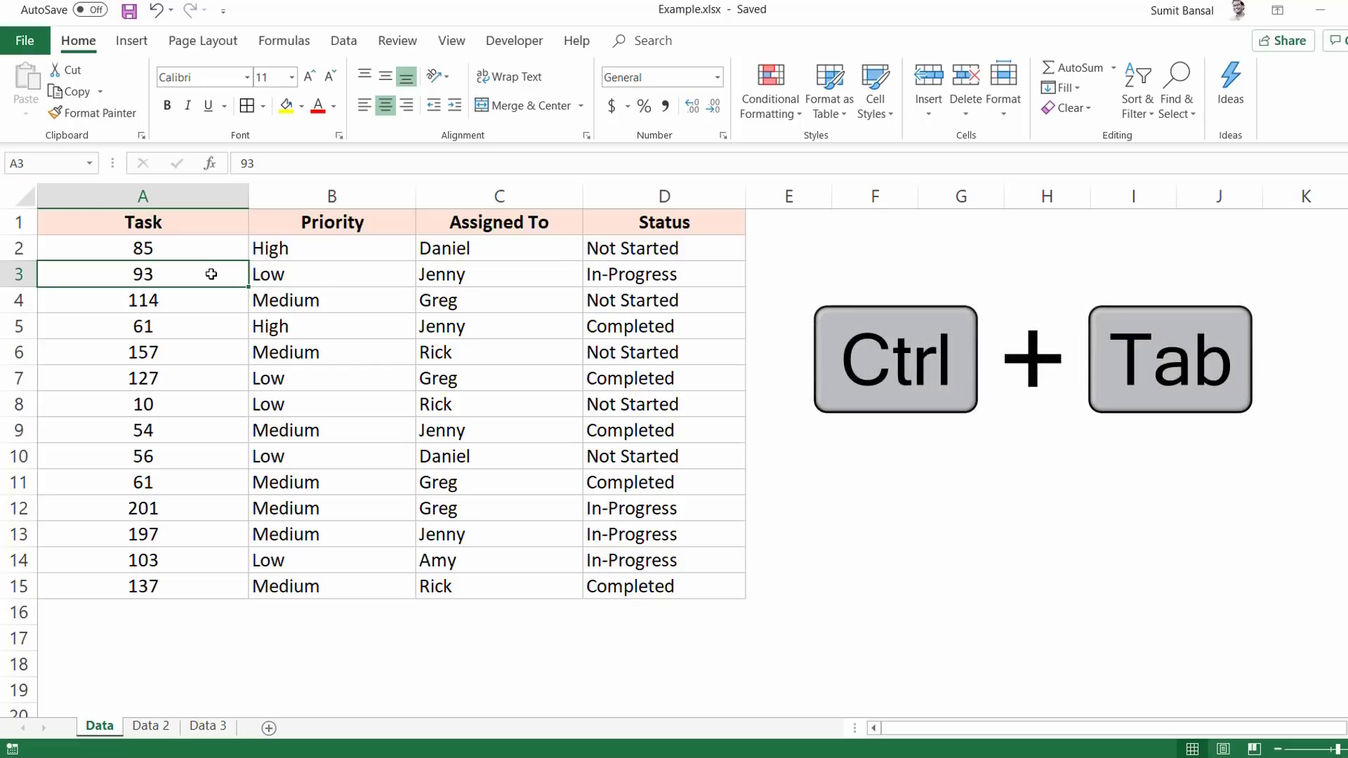
Step: Switch to the open Book2 workbook and back to Example.xlsx
{"action": "key", "text": "ctrl+Tab"}
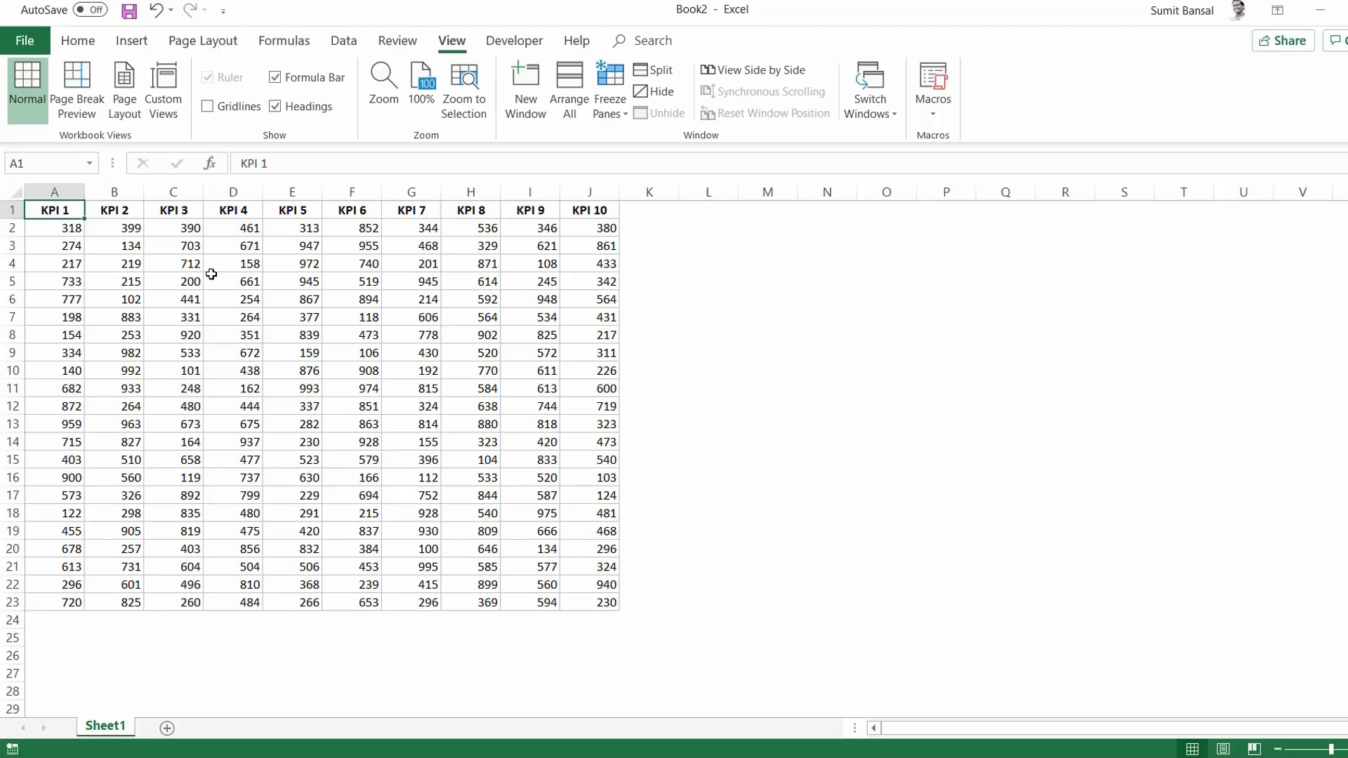
{"action": "key", "text": "ctrl+Tab"}
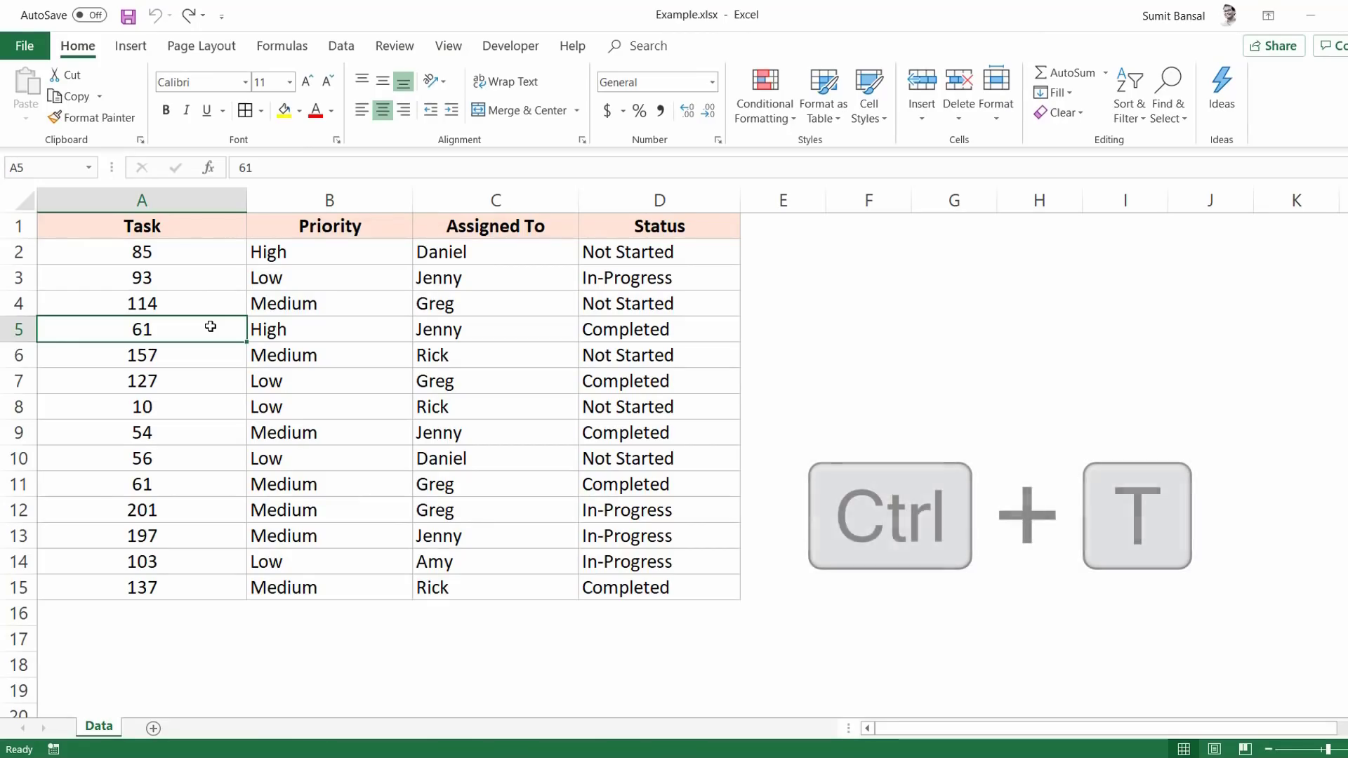
Step: Convert the range A1:D15 into an Excel table with headers
{"action": "key", "text": "ctrl+t"}
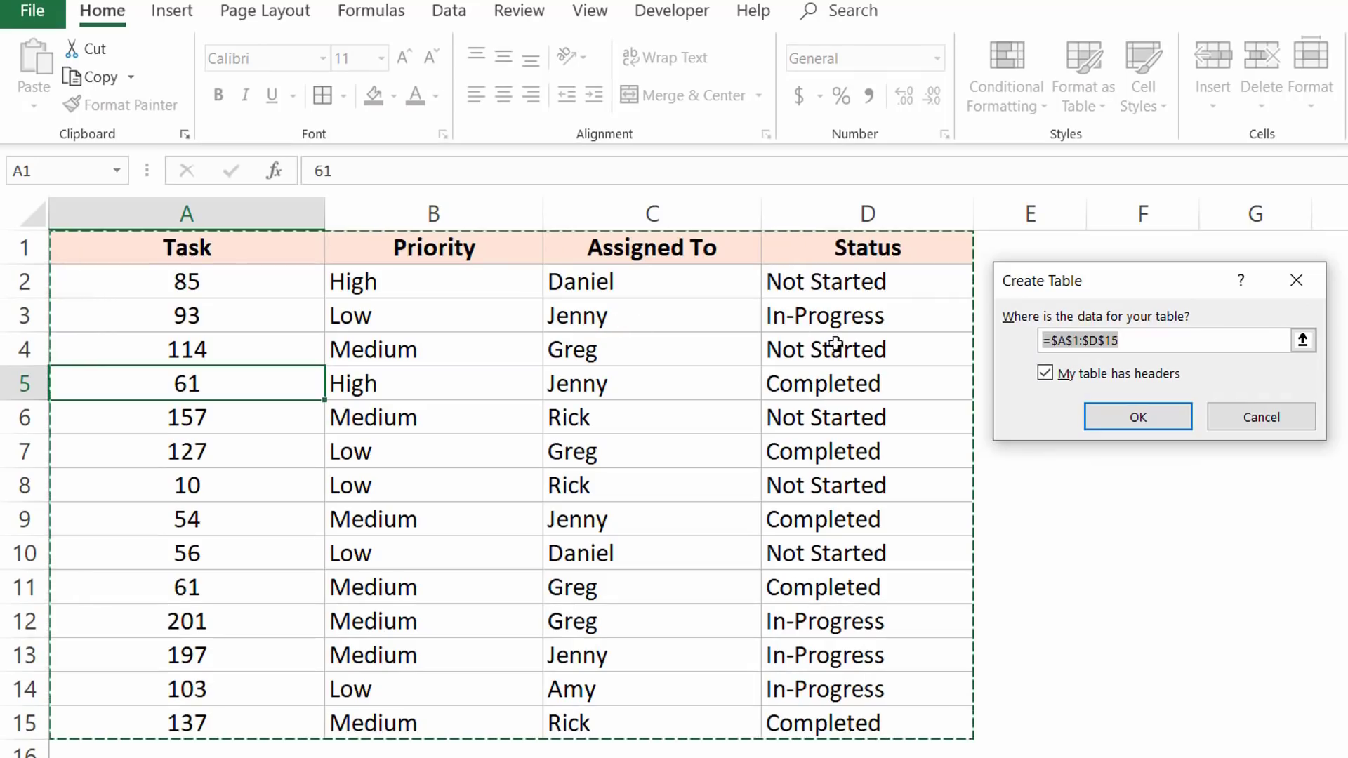
{"action": "left_click", "coordinate": [1137, 419]}
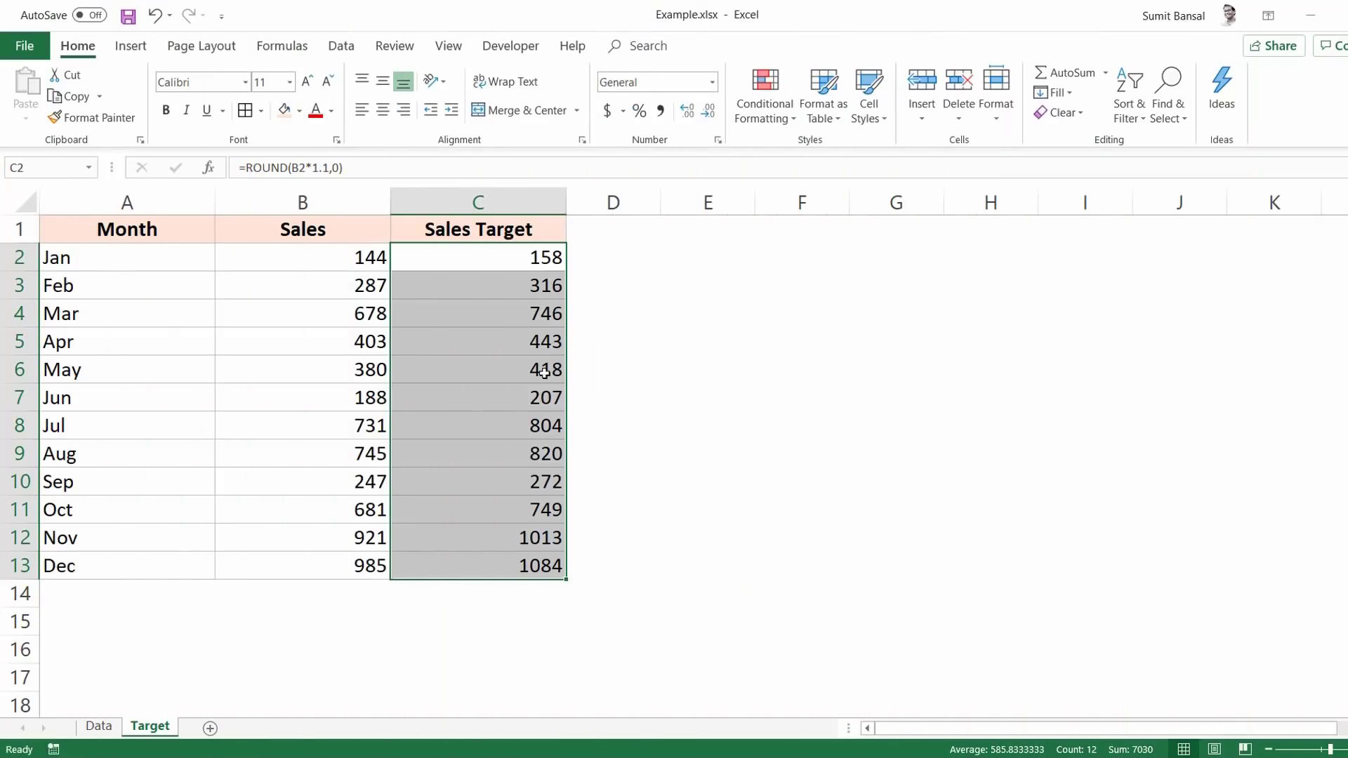
Step: Try pasting the Sales Target cells C2:C13 as values only at E2, and undo the paste
{"action": "key", "text": "ctrl+v"}
{"action": "key", "text": "ctrl+c"}
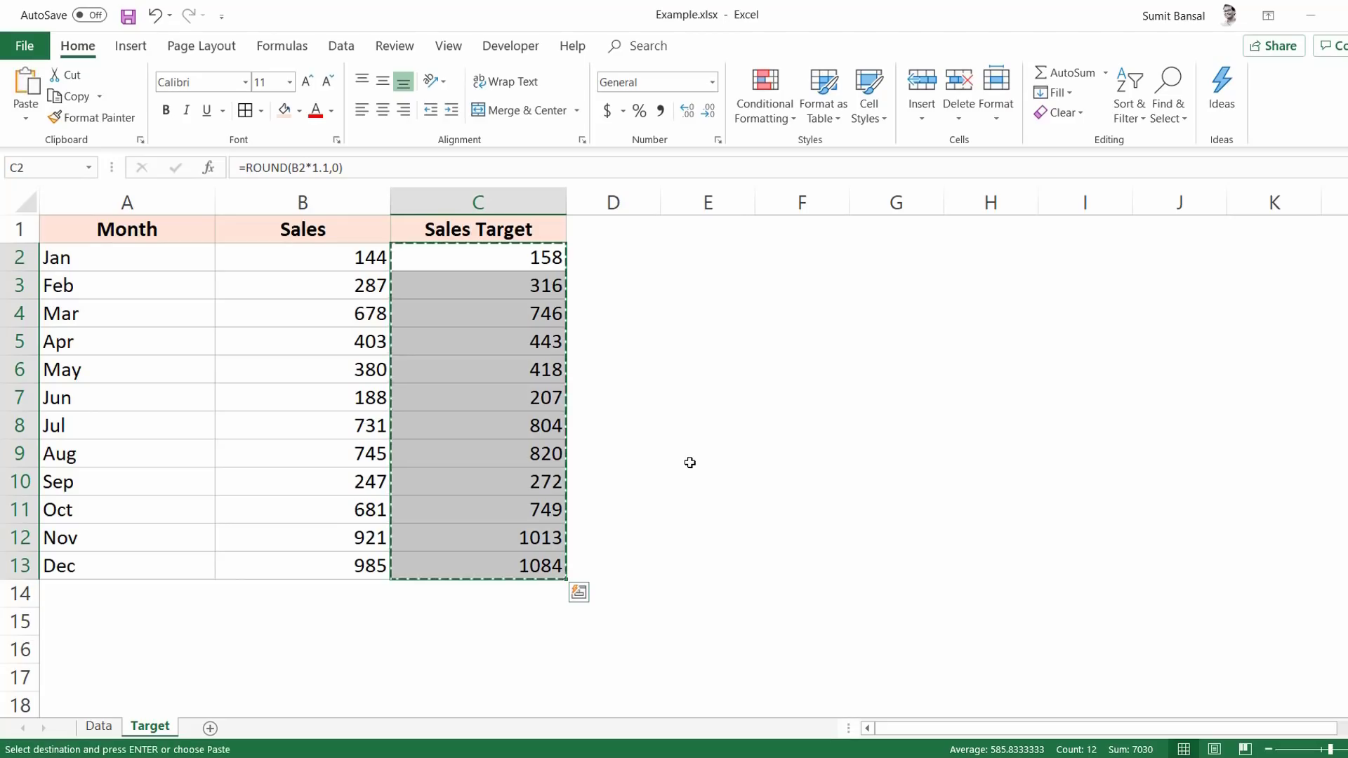
{"action": "key", "text": "Right"}
{"action": "key", "text": "Right"}
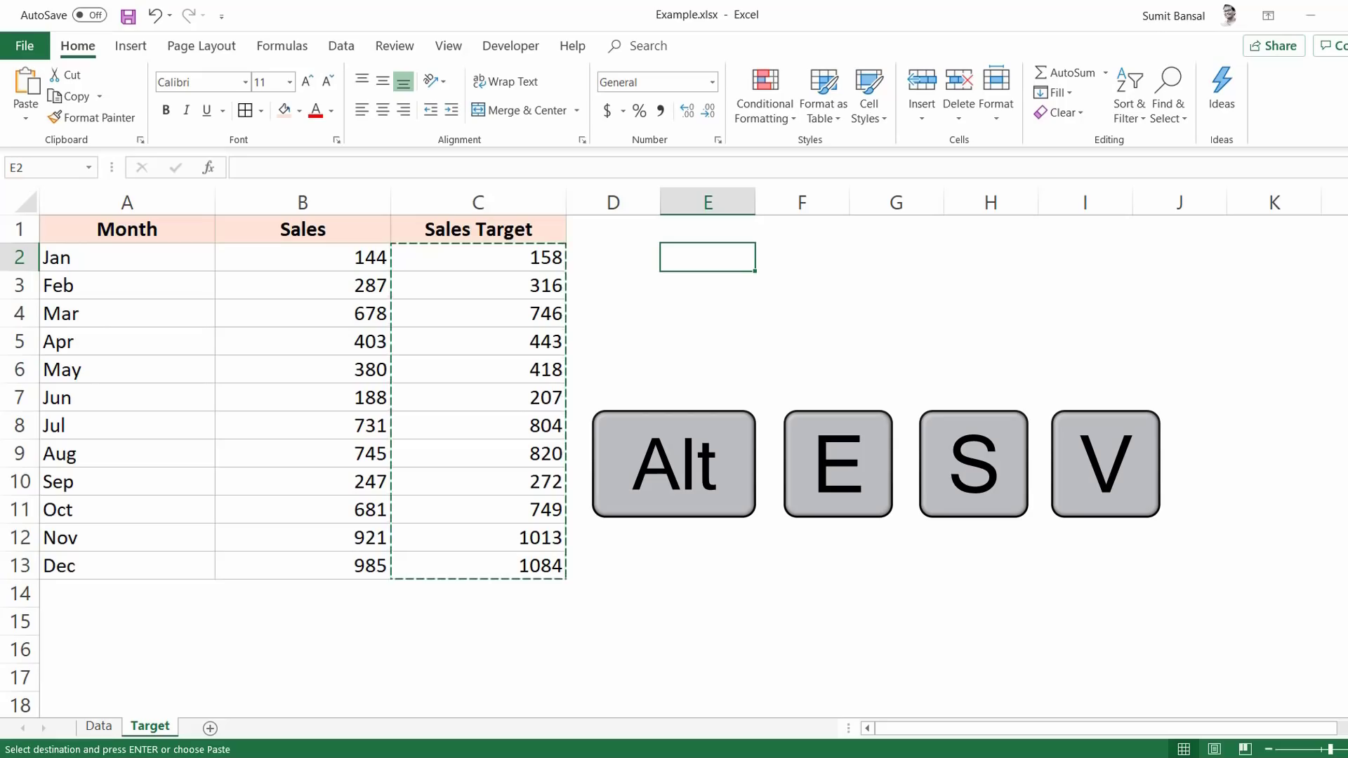
{"action": "key", "text": "alt"}
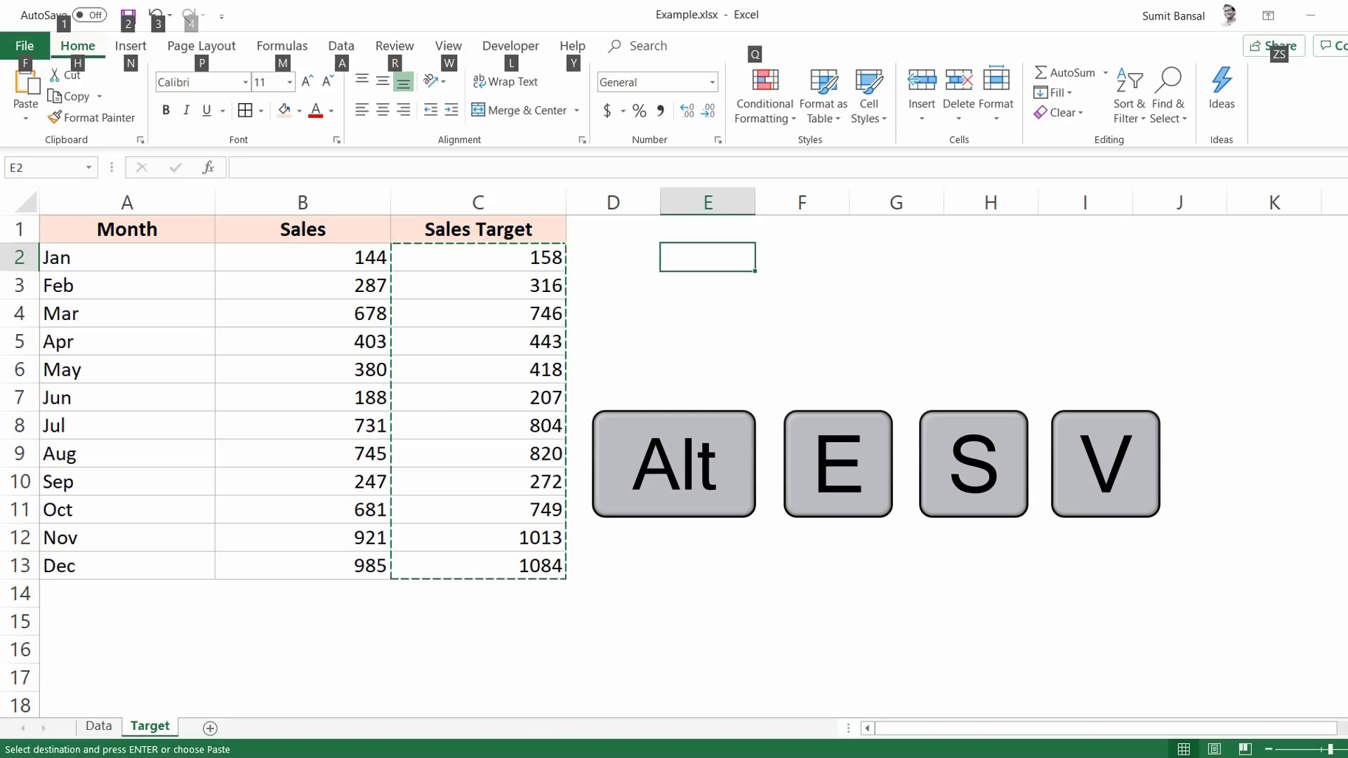
{"action": "key", "text": "e"}
{"action": "key", "text": "s"}
{"action": "key", "text": "v"}
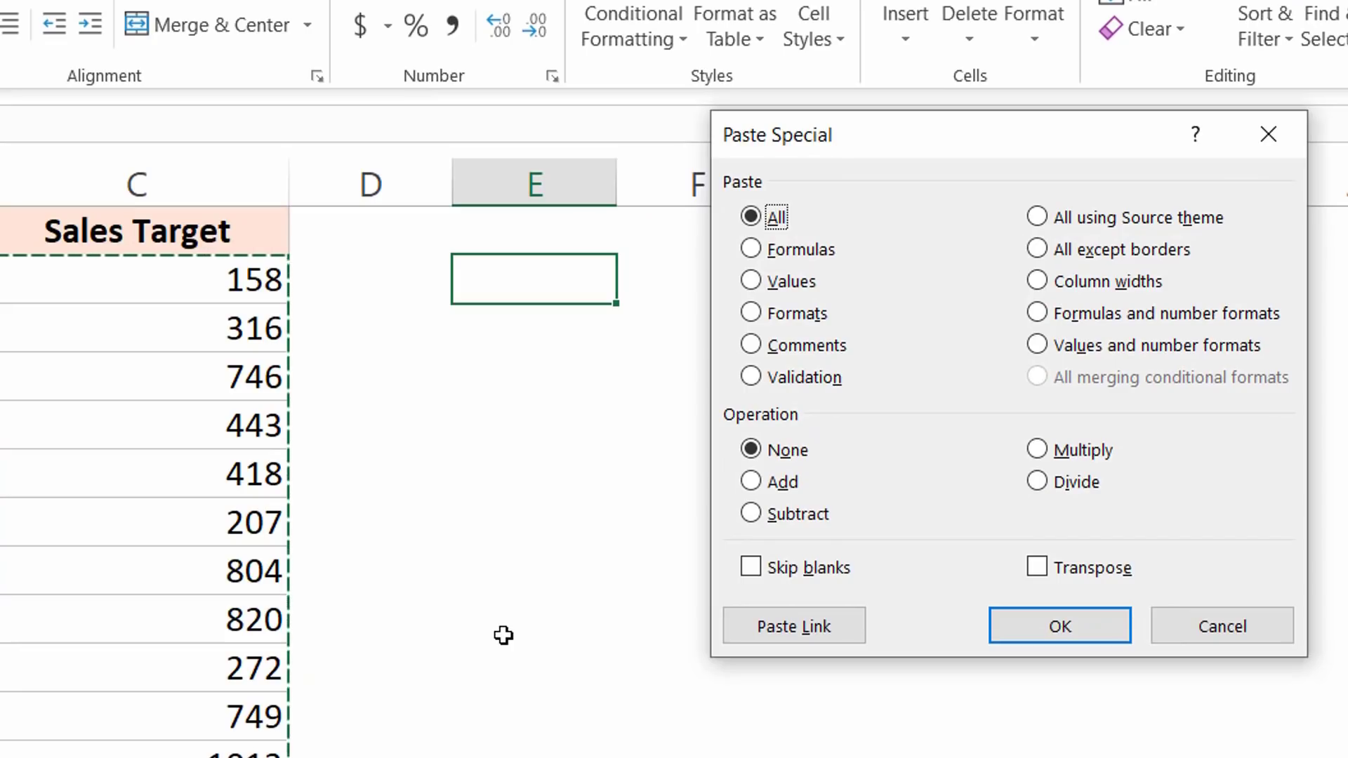
{"action": "key", "text": "v"}
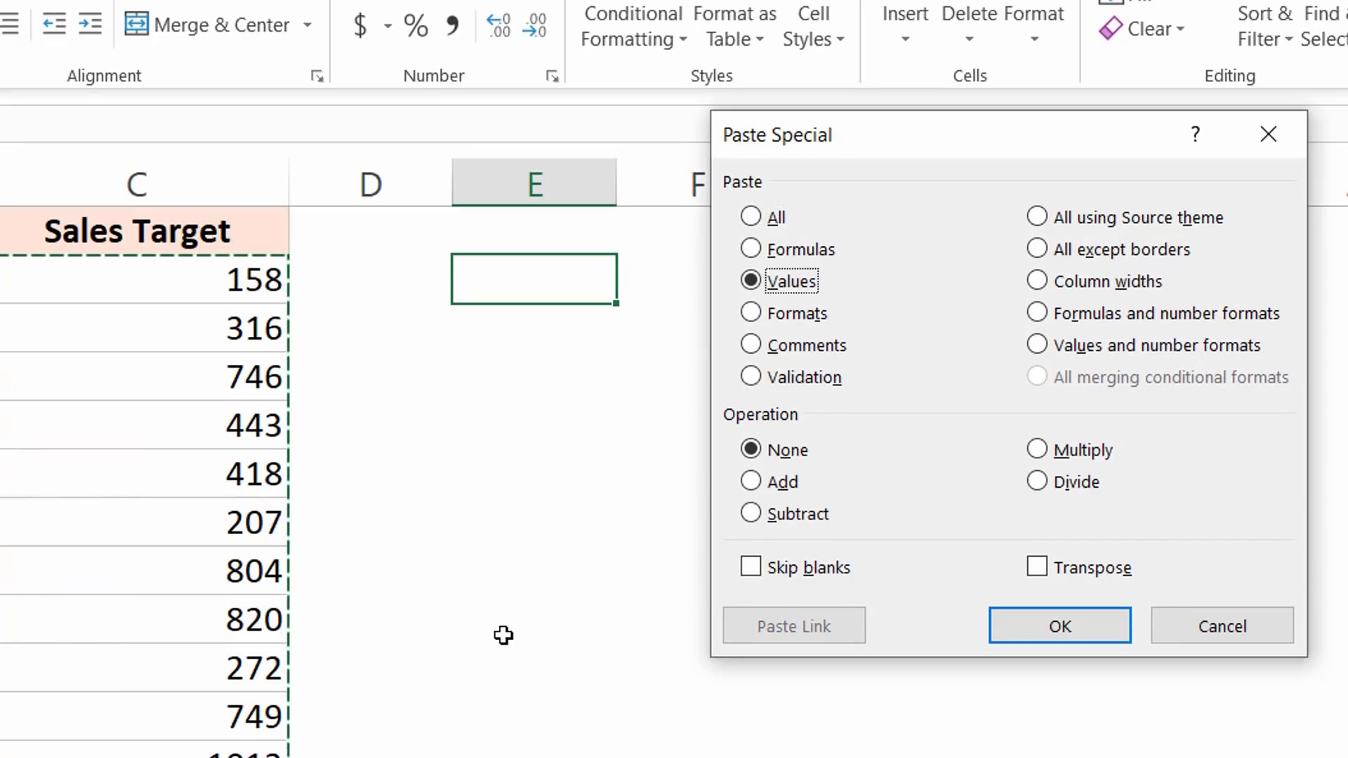
{"action": "key", "text": "Return"}
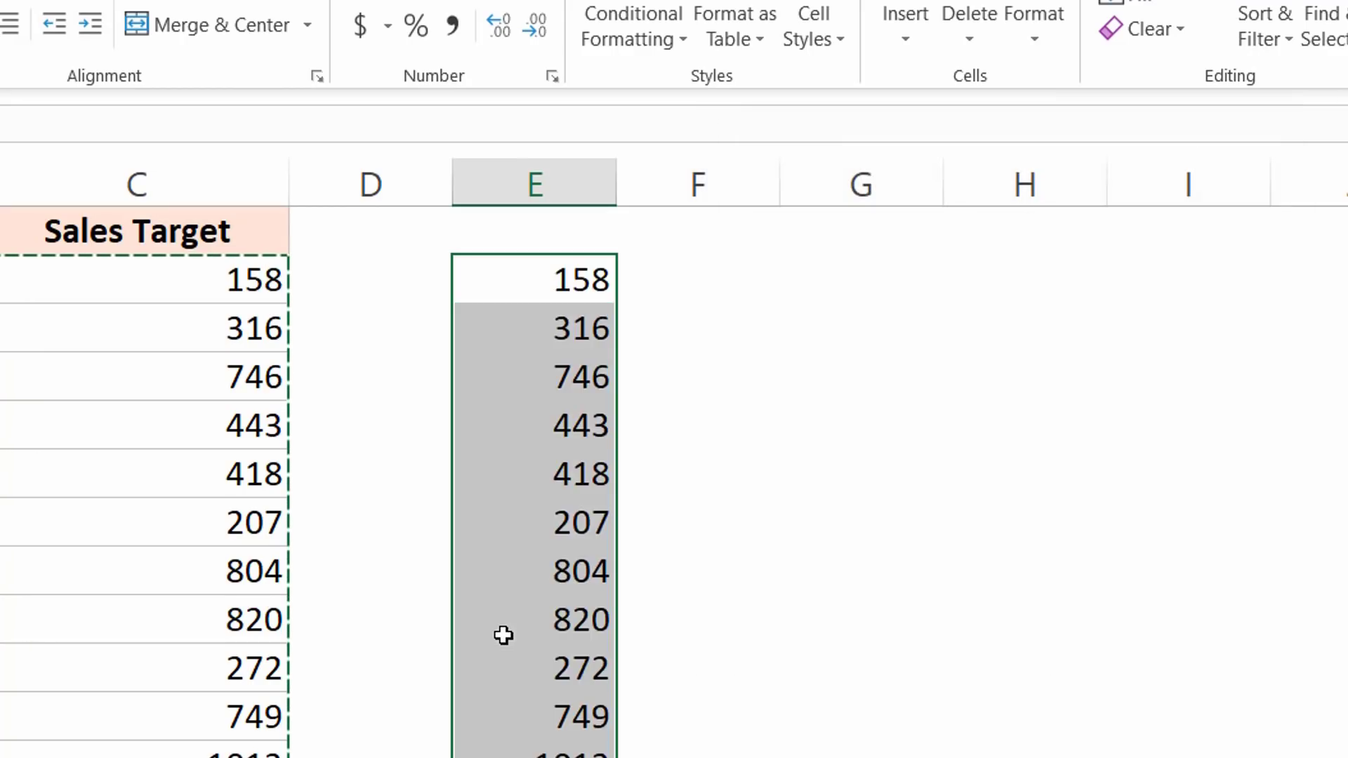
{"action": "key", "text": "ctrl+z"}
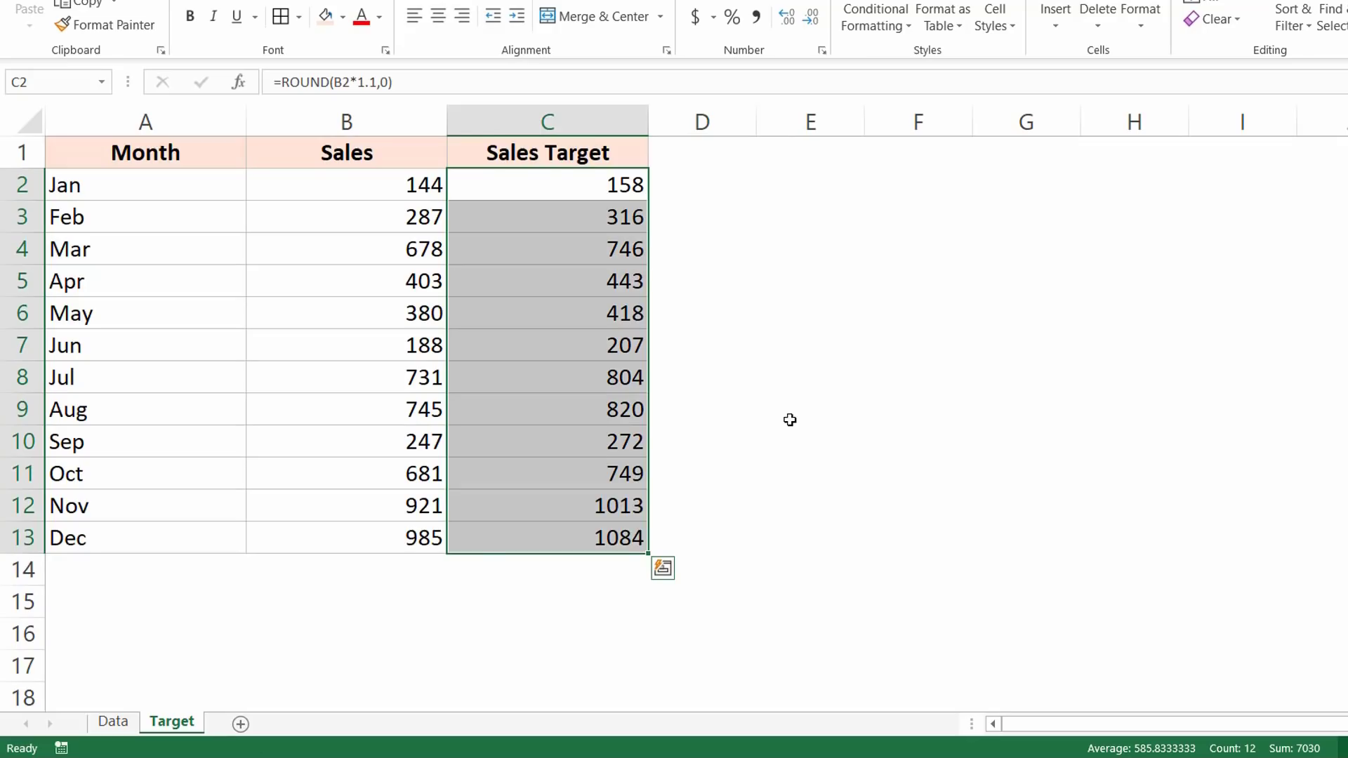
Step: Copy the Sales Target cells C2:C13 and paste them with Paste Special as Values, starting at E2
{"action": "key", "text": "ctrl+c"}
{"action": "key", "text": "Right"}
{"action": "key", "text": "Right"}
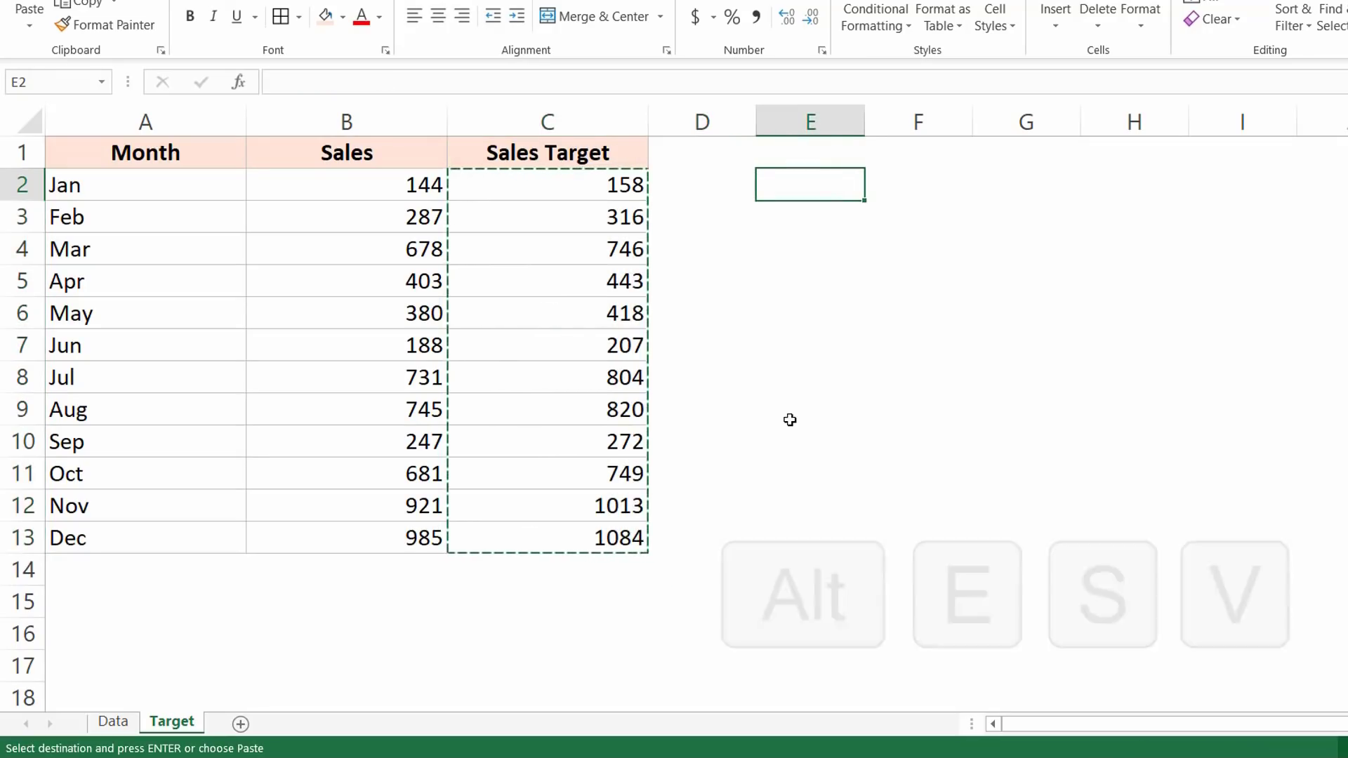
{"action": "key", "text": "alt+e"}
{"action": "key", "text": "s"}
{"action": "key", "text": "v"}
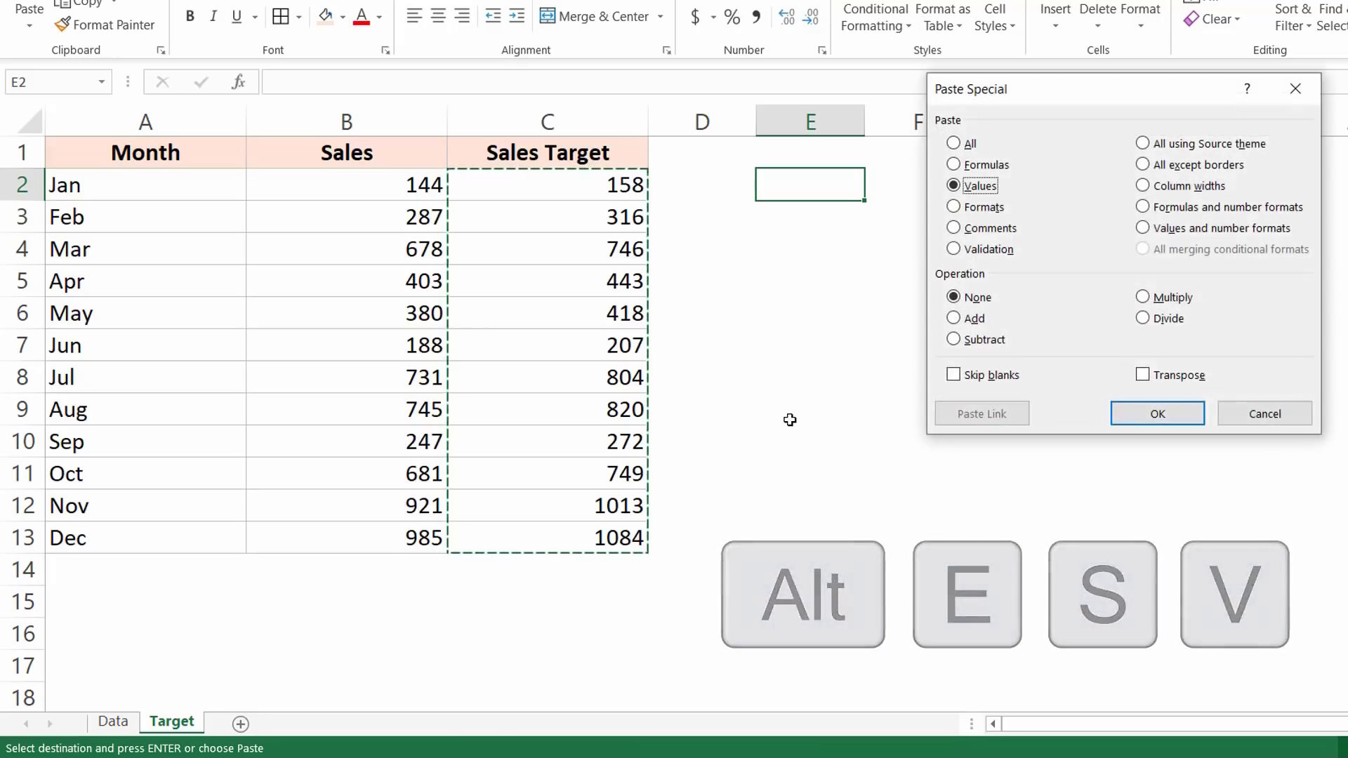
{"action": "key", "text": "Return"}
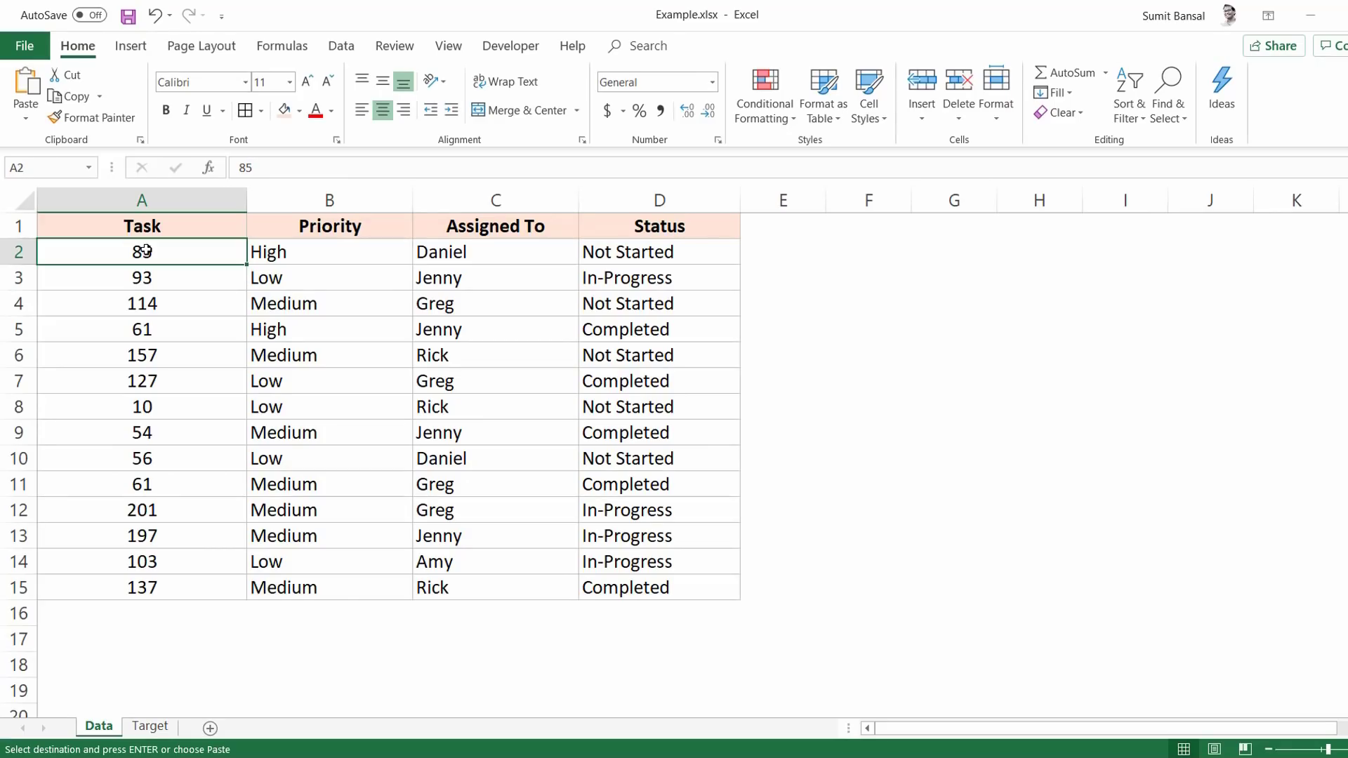
Step: Review the Alignment, Font, Border, Fill and Protection settings in Format Cells for A2:D15 on the Data sheet, and close without changes
{"action": "left_click_drag", "start_coordinate": [144, 251], "coordinate": [613, 577]}
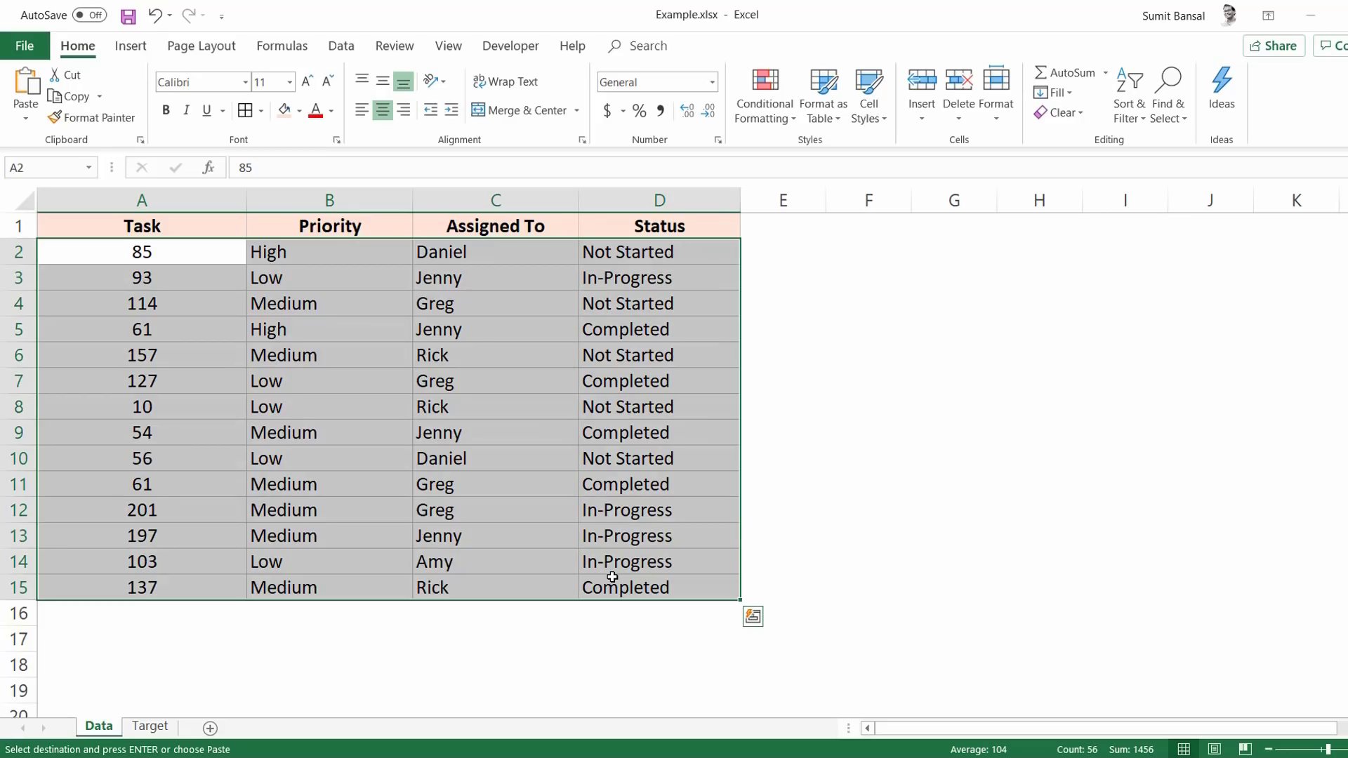
{"action": "key", "text": "ctrl+1"}
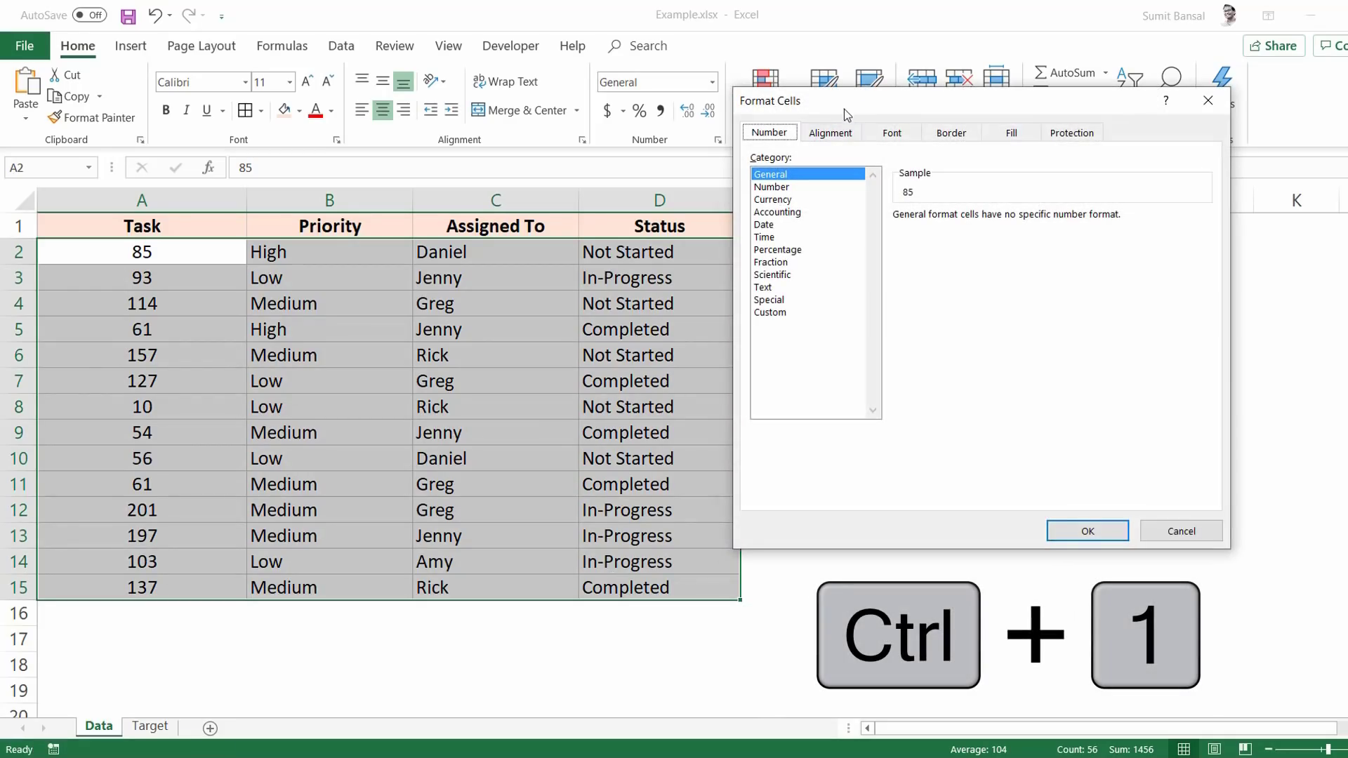
{"action": "left_click_drag", "start_coordinate": [844, 108], "coordinate": [644, 171]}
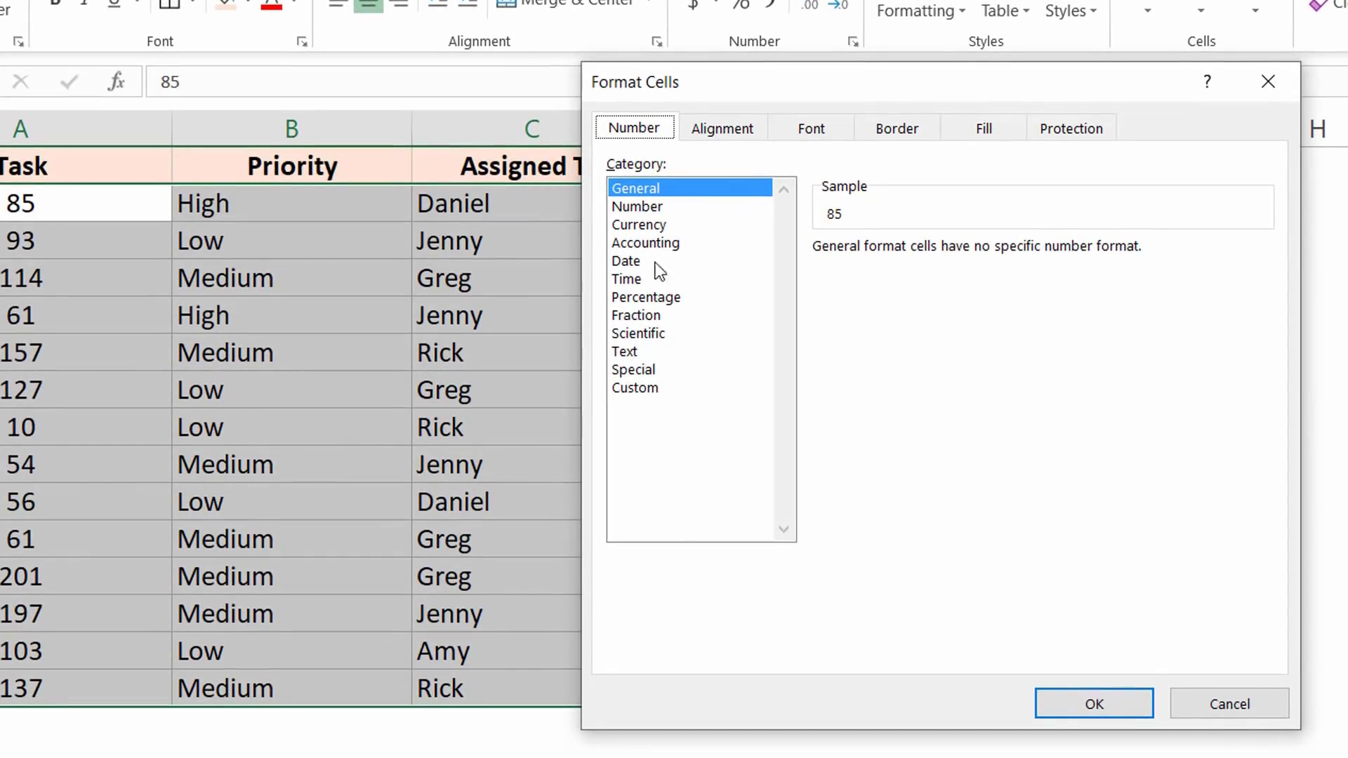
{"action": "left_click", "coordinate": [718, 133]}
{"action": "left_click", "coordinate": [819, 130]}
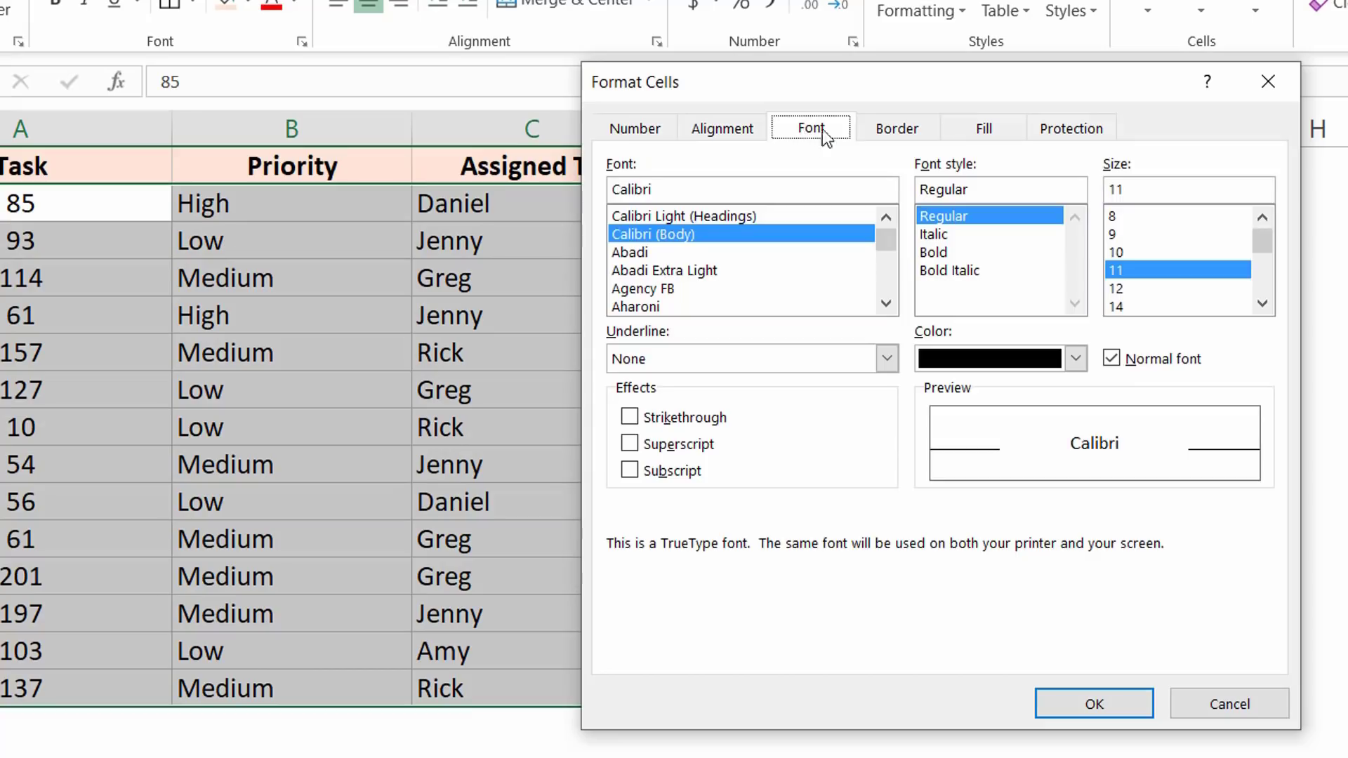
{"action": "left_click", "coordinate": [890, 131]}
{"action": "left_click", "coordinate": [983, 128]}
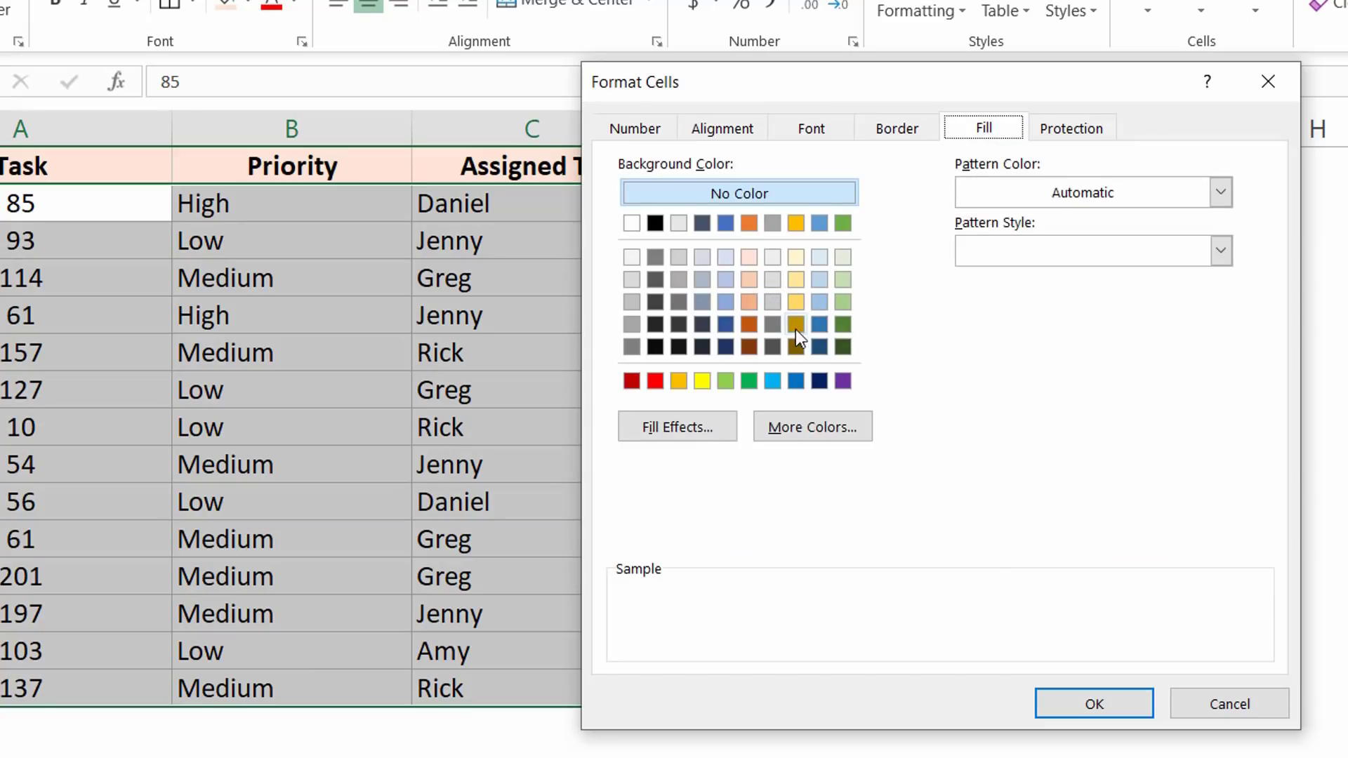
{"action": "left_click", "coordinate": [1060, 130]}
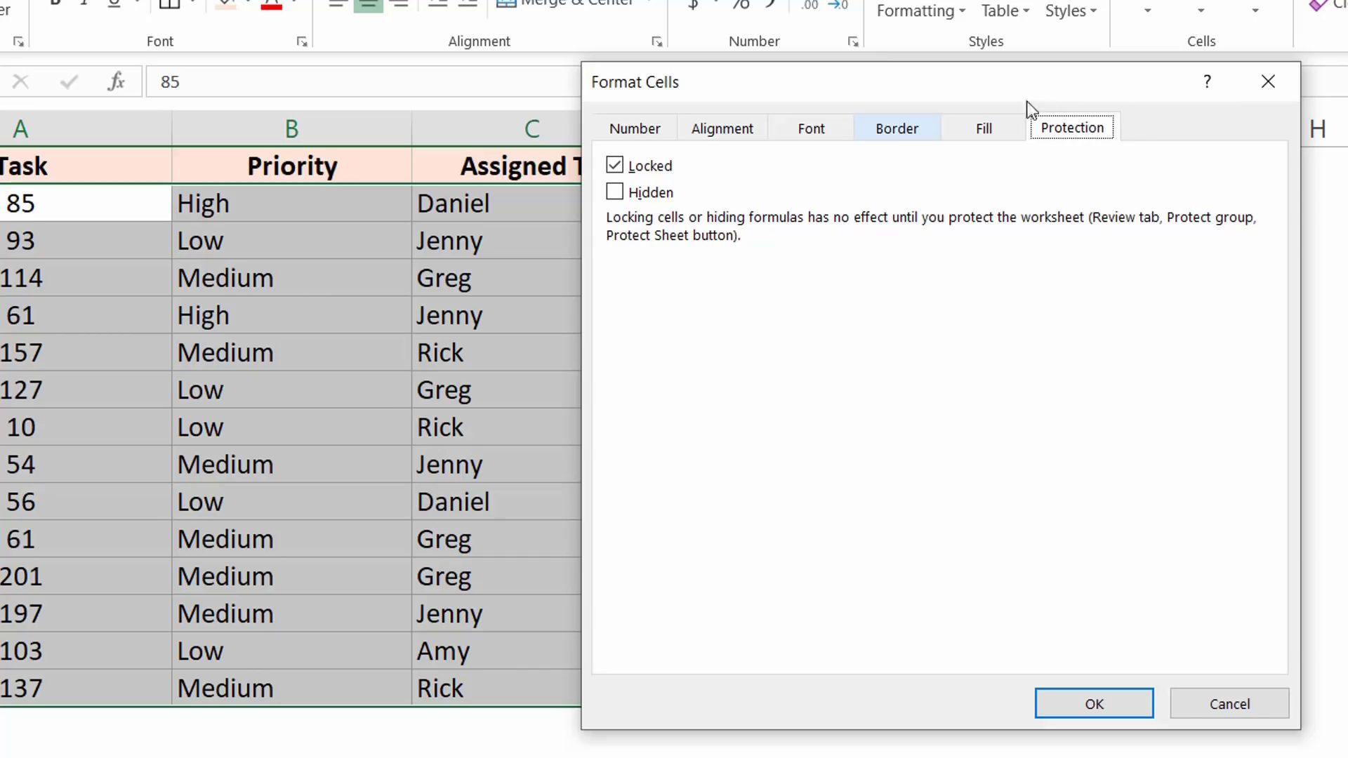
{"action": "left_click", "coordinate": [1263, 87]}
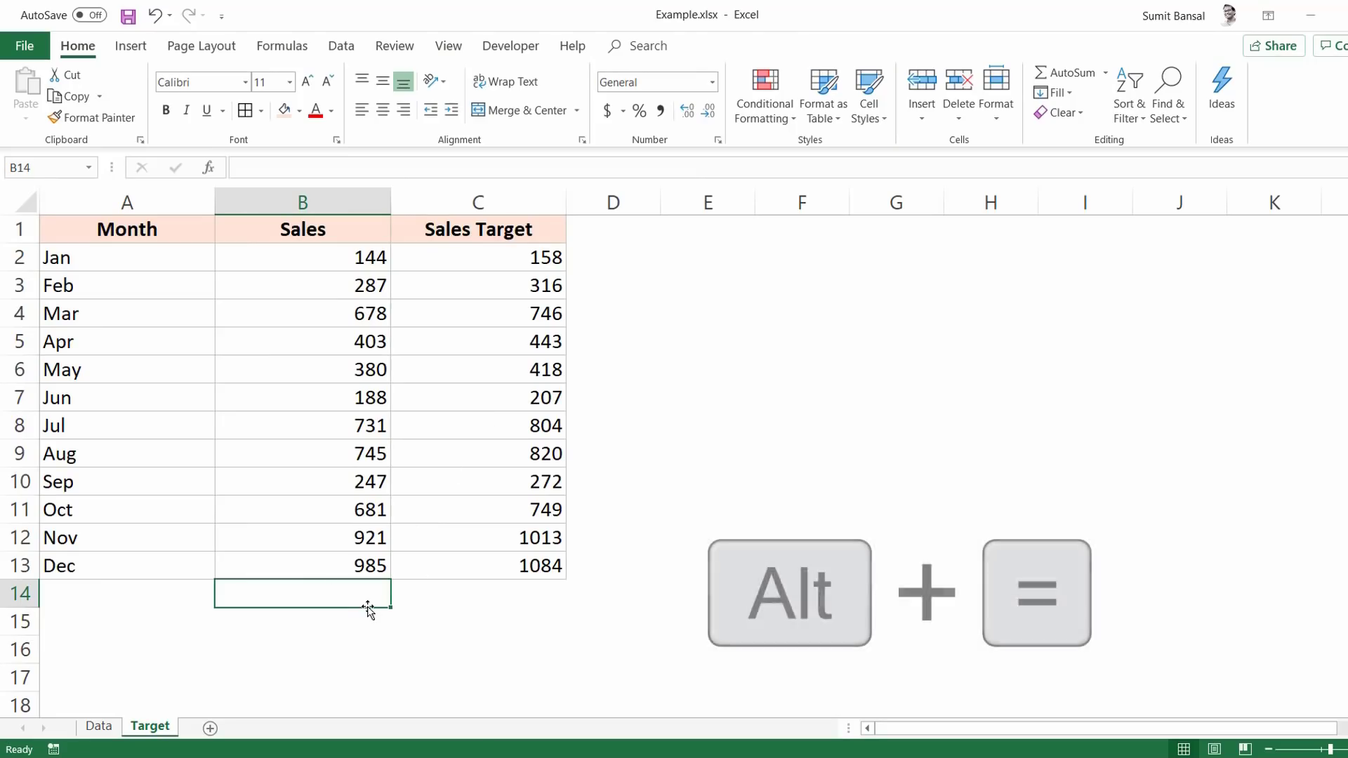
Step: Use AutoSum on the Target sheet to total B2:B13 in cell B14 and B11:C11 in cell D11
{"action": "key", "text": "alt+equal"}
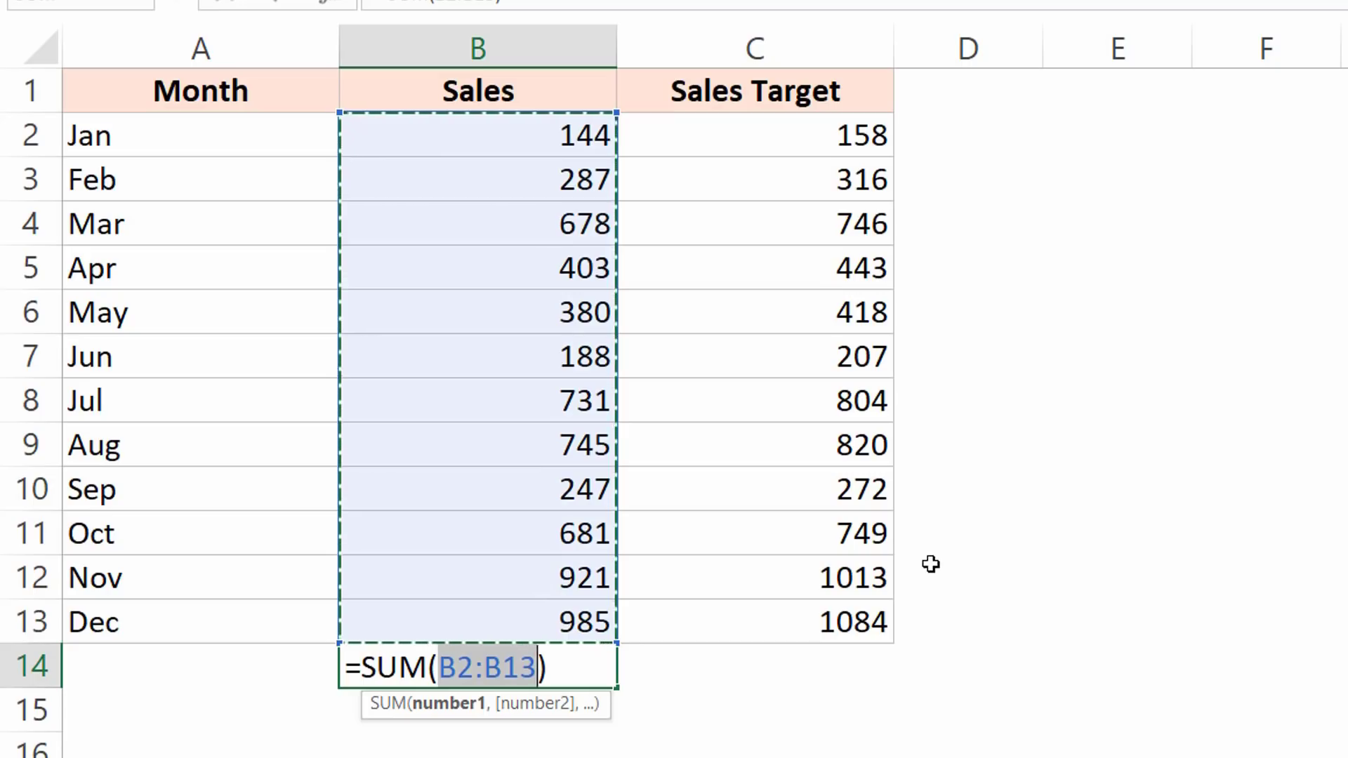
{"action": "key", "text": "Return"}
{"action": "left_click", "coordinate": [936, 535]}
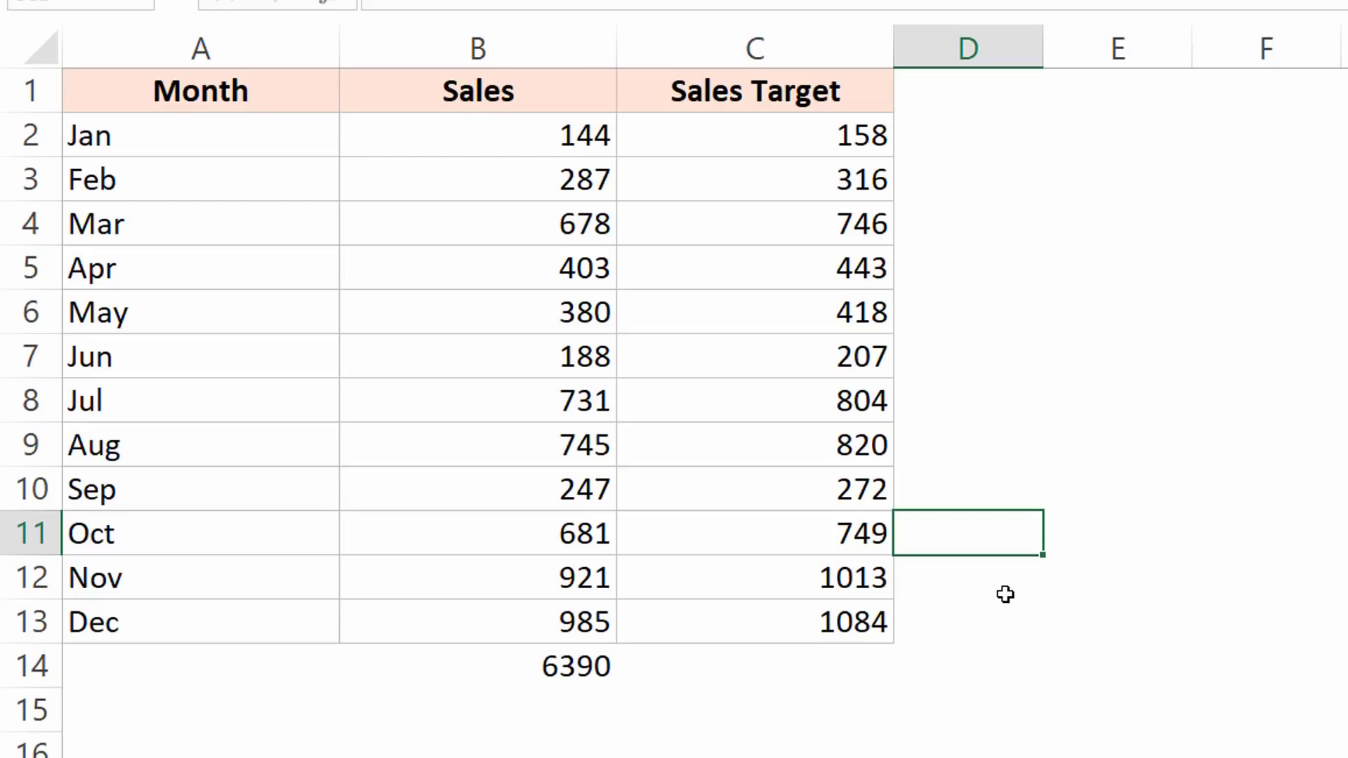
{"action": "key", "text": "alt+equal"}
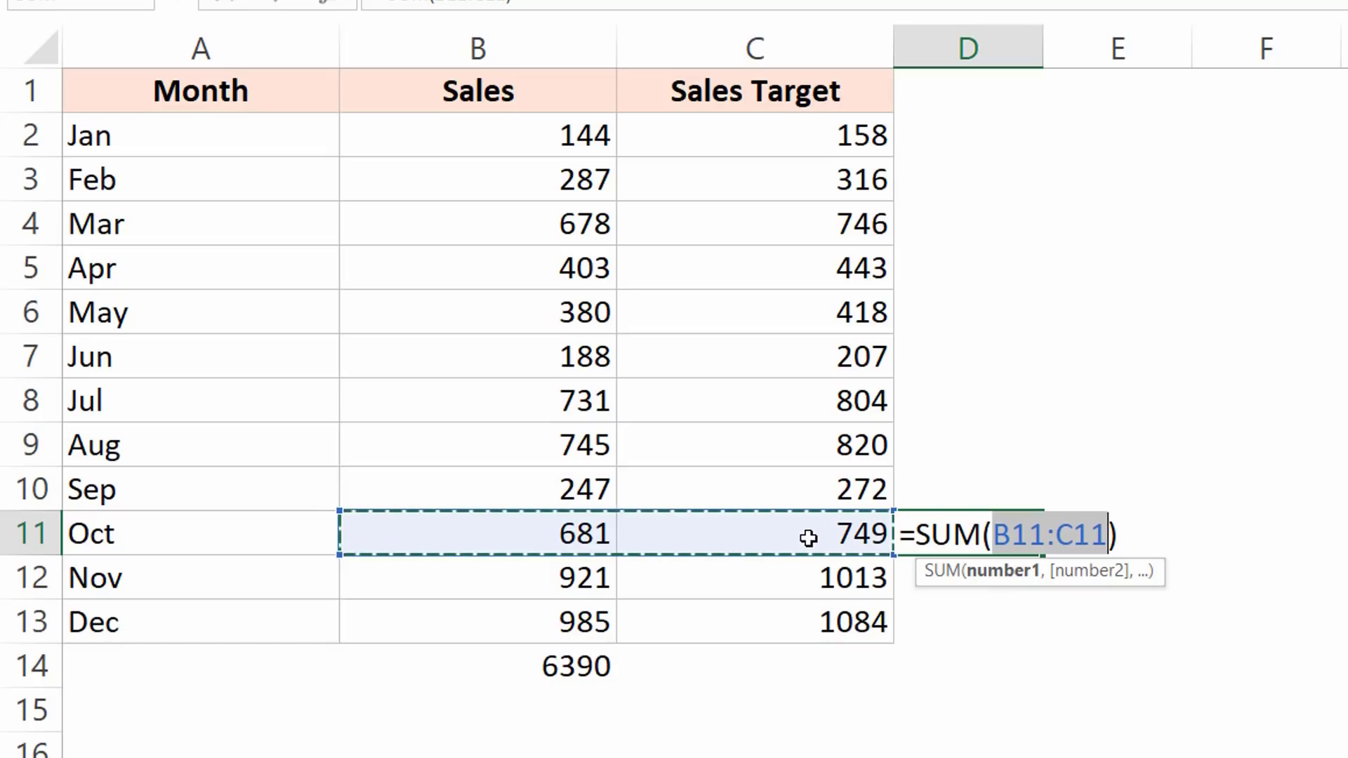
{"action": "key", "text": "Return"}
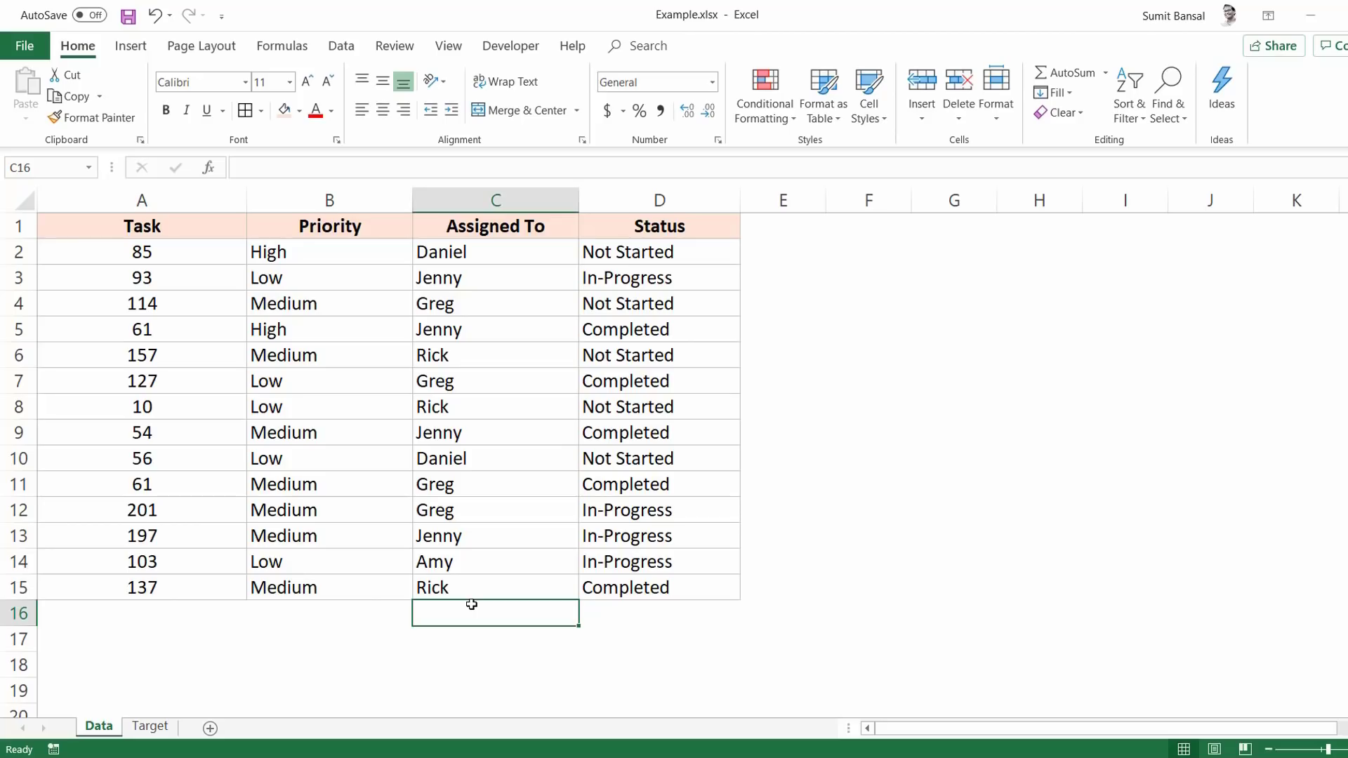
Step: Enter two assignee first names on separate lines within the single cell C16, below the Assigned To column
{"action": "double_click", "coordinate": [478, 610]}
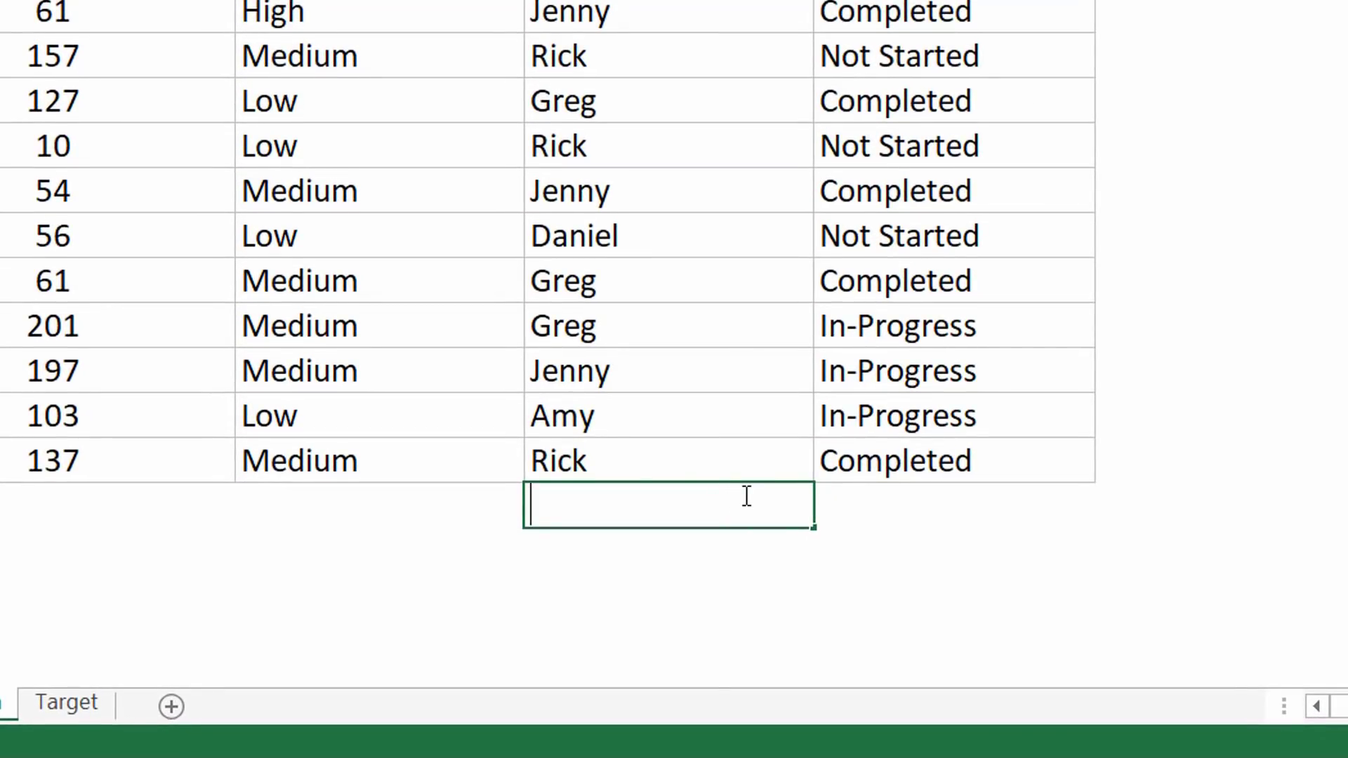
{"action": "type", "text": "R"}
{"action": "key", "text": "BackSpace"}
{"action": "type", "text": "ick"}
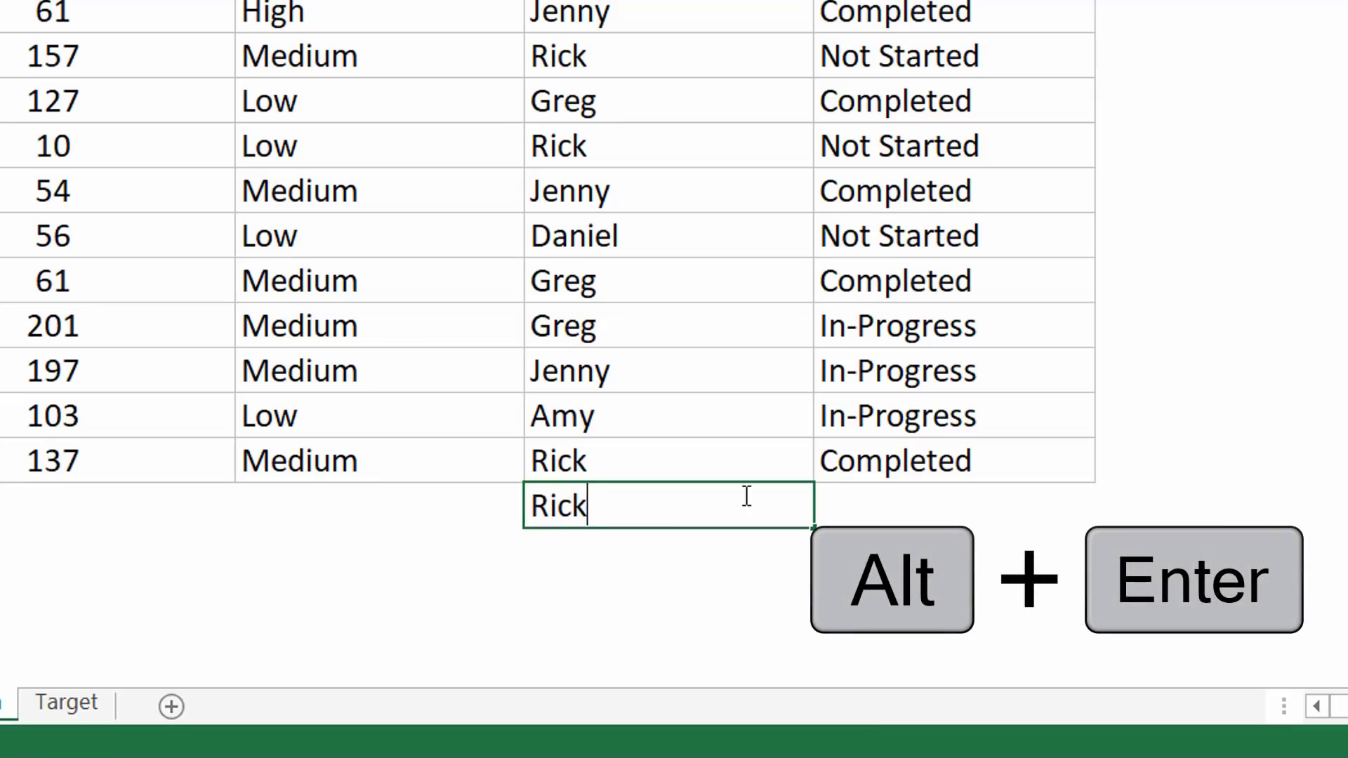
{"action": "key", "text": "alt+Return"}
{"action": "type", "text": "Jenny"}
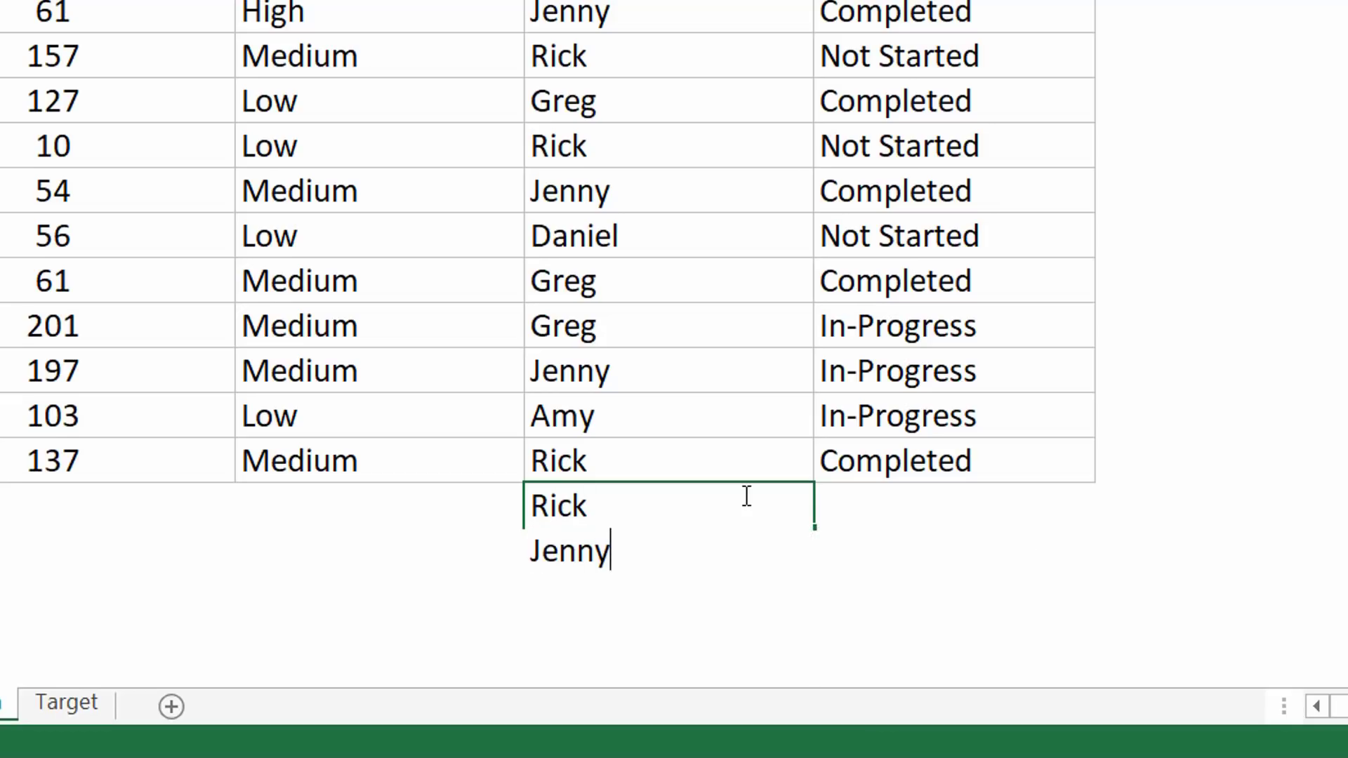
{"action": "key", "text": "Return"}
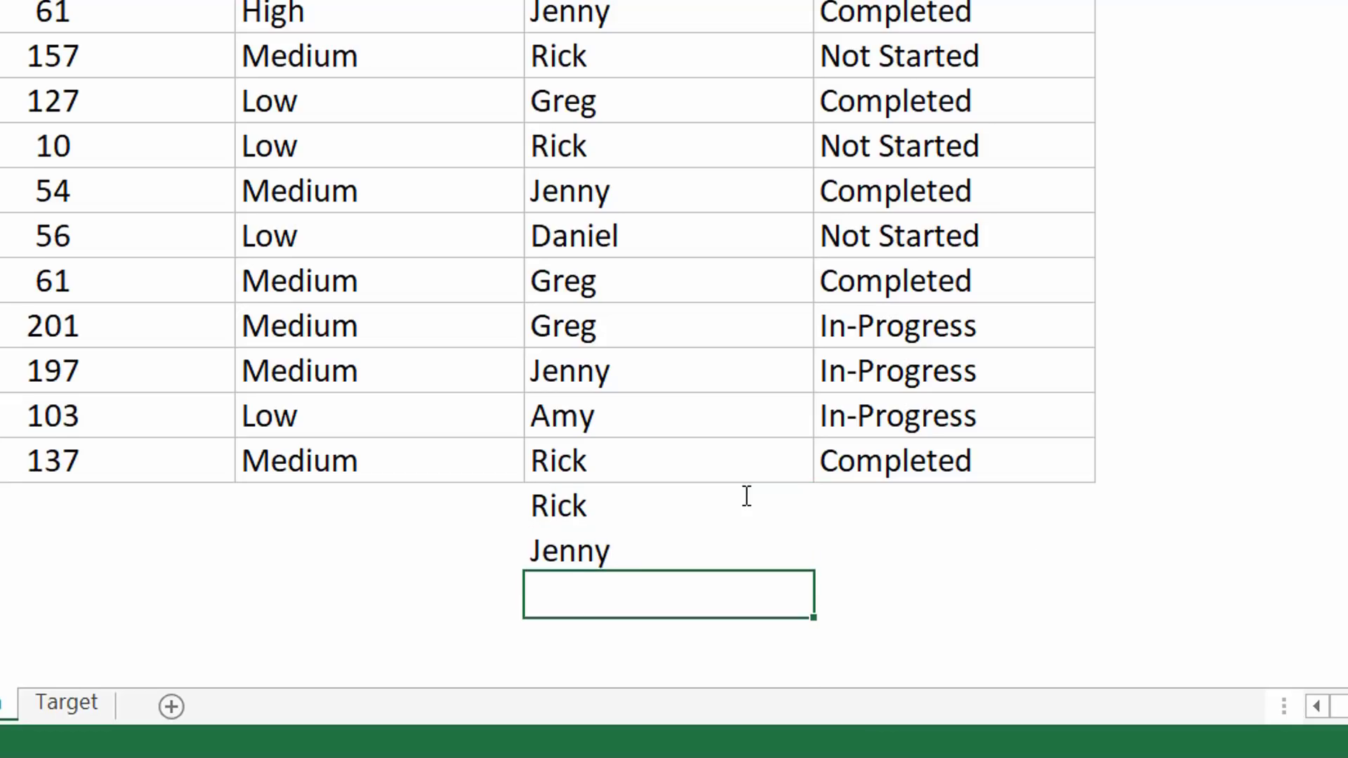
{"action": "left_click", "coordinate": [592, 552]}
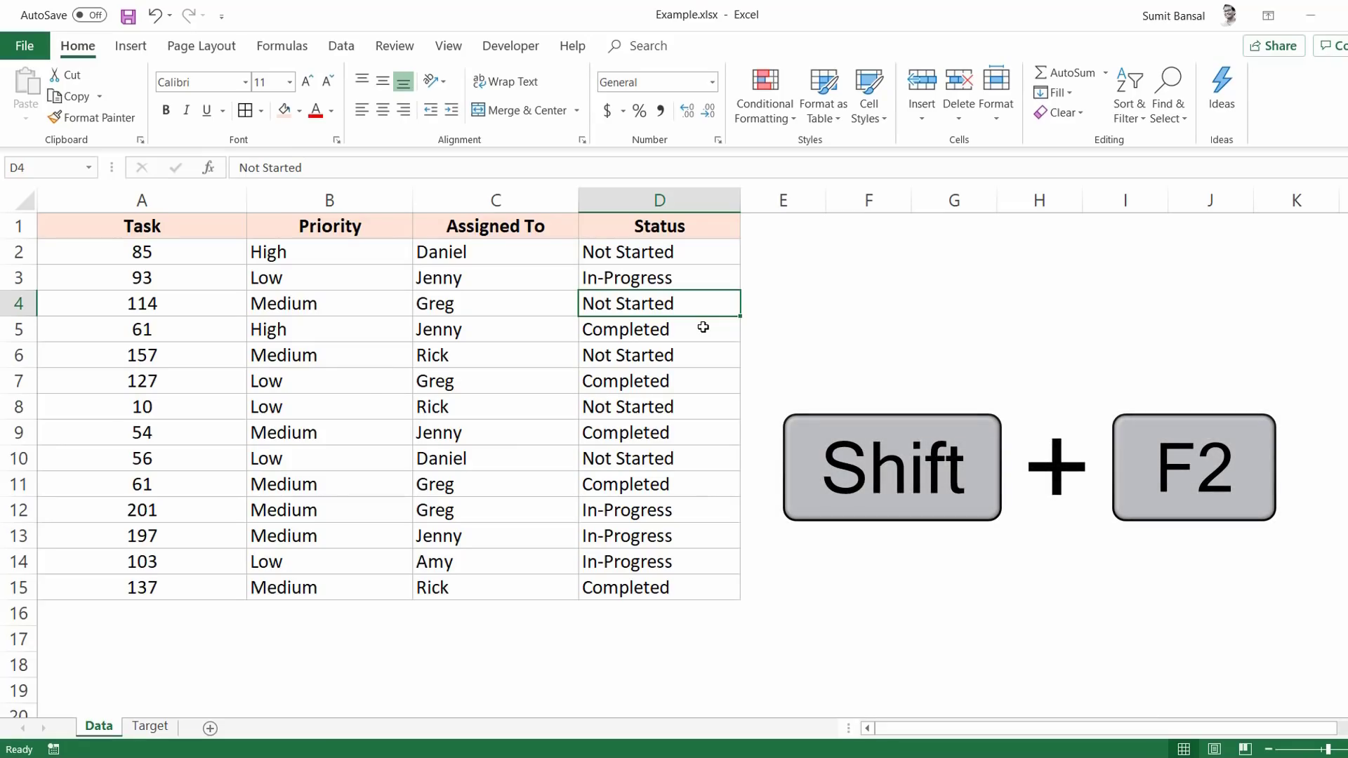
Step: Add a note reading "On leave" to cell D4, and reopen that note for editing
{"action": "key", "text": "shift+F2"}
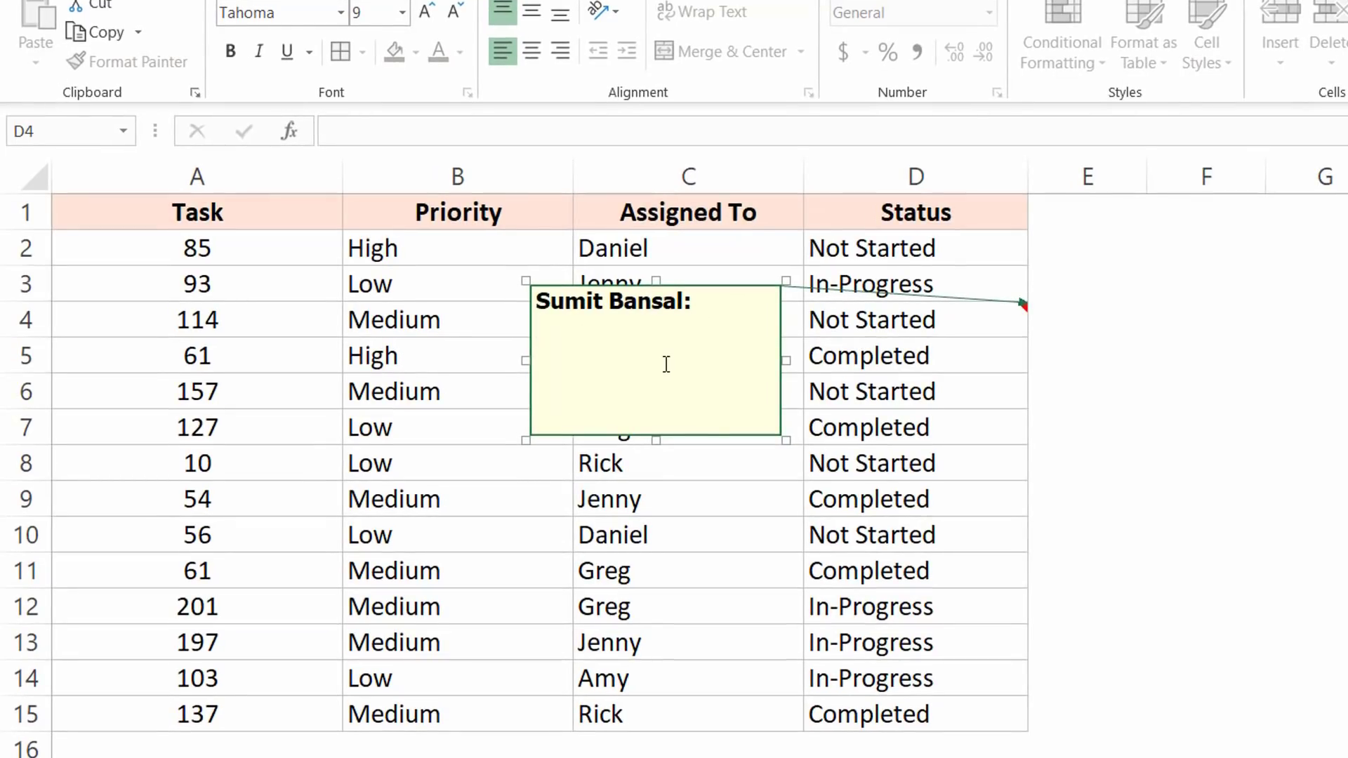
{"action": "type", "text": "On levae"}
{"action": "type", "text": "ave"}
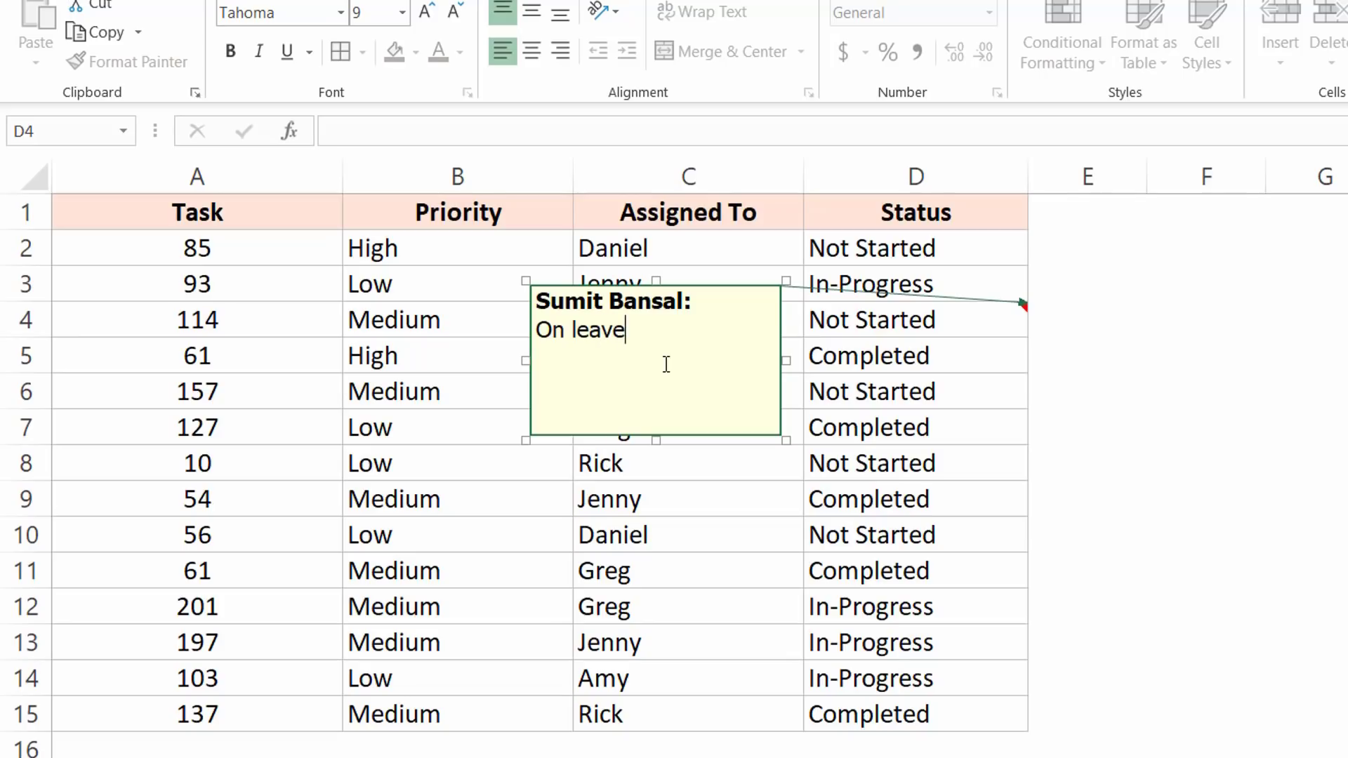
{"action": "key", "text": "Escape"}
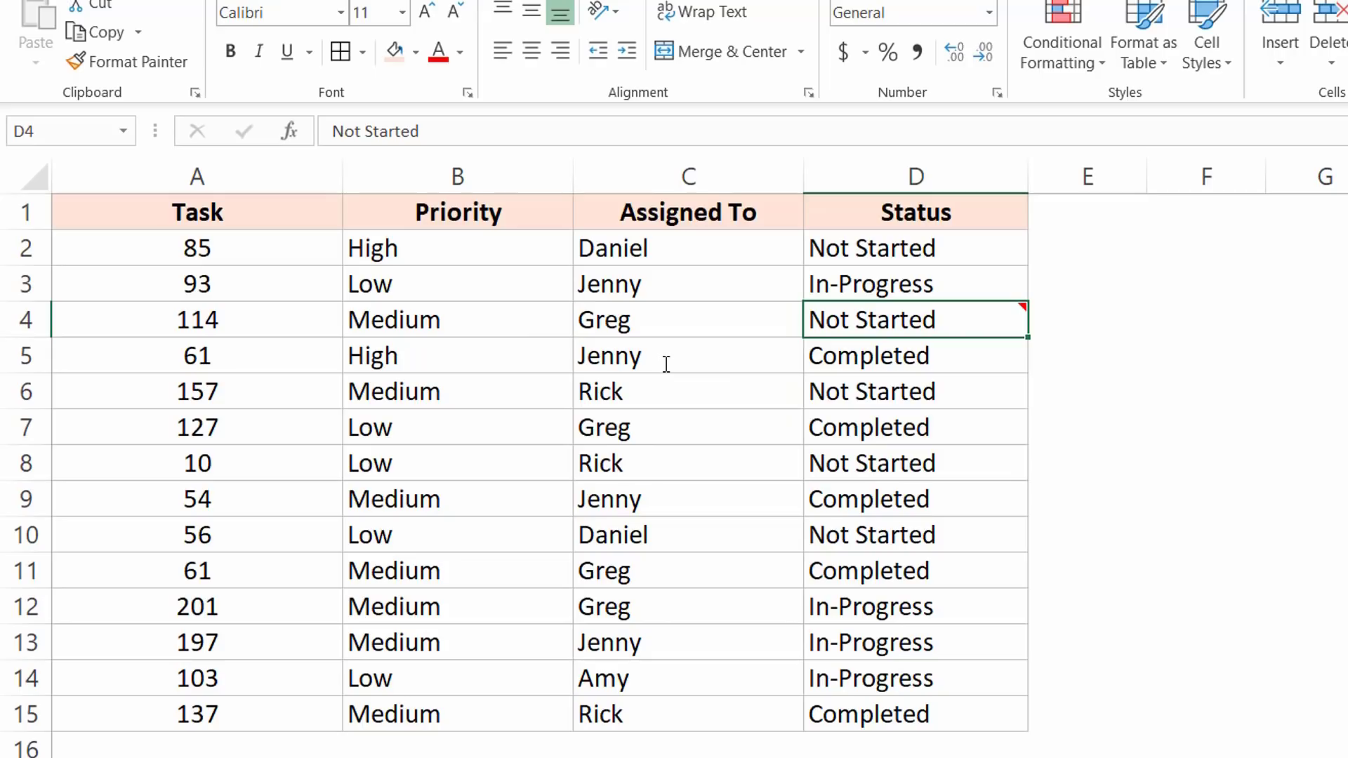
{"action": "left_click", "coordinate": [806, 391]}
{"action": "mouse_move", "coordinate": [912, 323]}
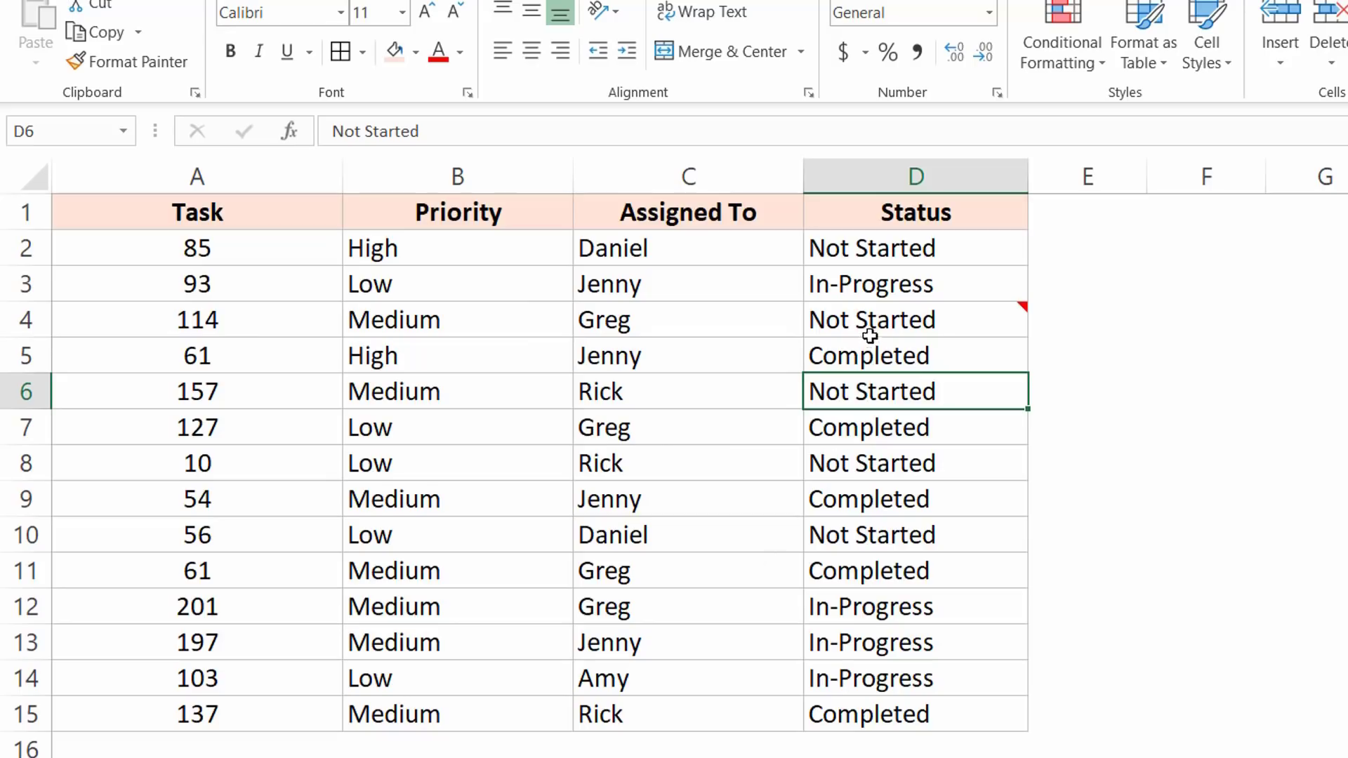
{"action": "left_click", "coordinate": [870, 325]}
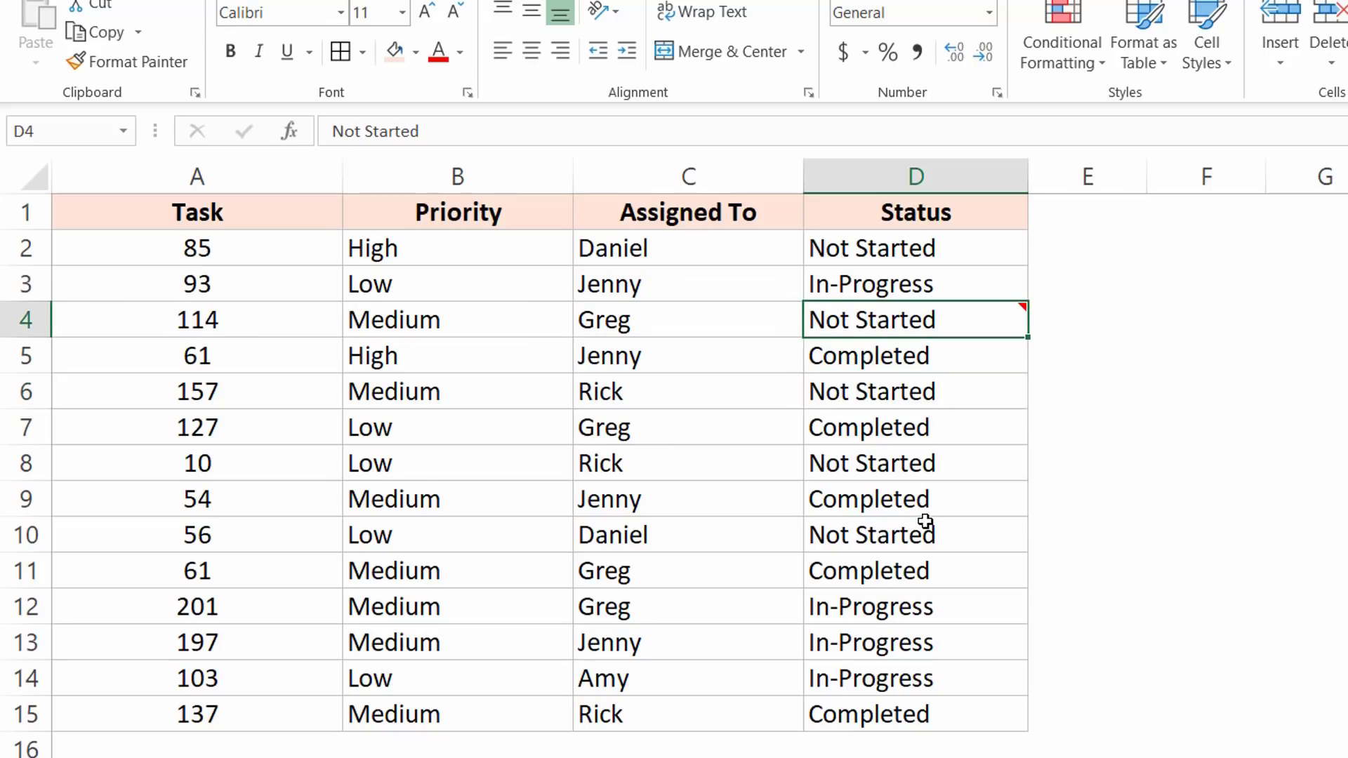
{"action": "key", "text": "shift+F2"}
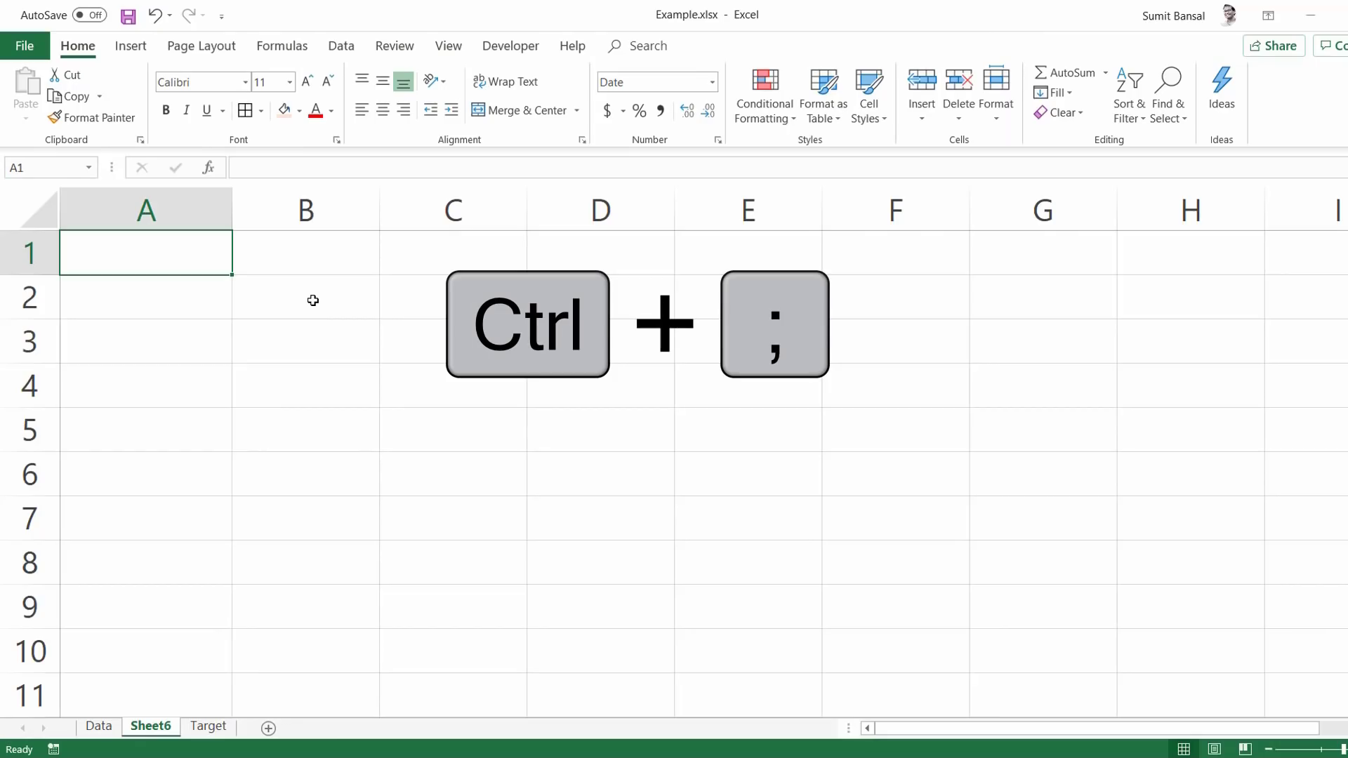
Step: Insert the current date in A1 and the current time in A2 on Sheet6
{"action": "key", "text": "ctrl+semicolon"}
{"action": "key", "text": "Return"}
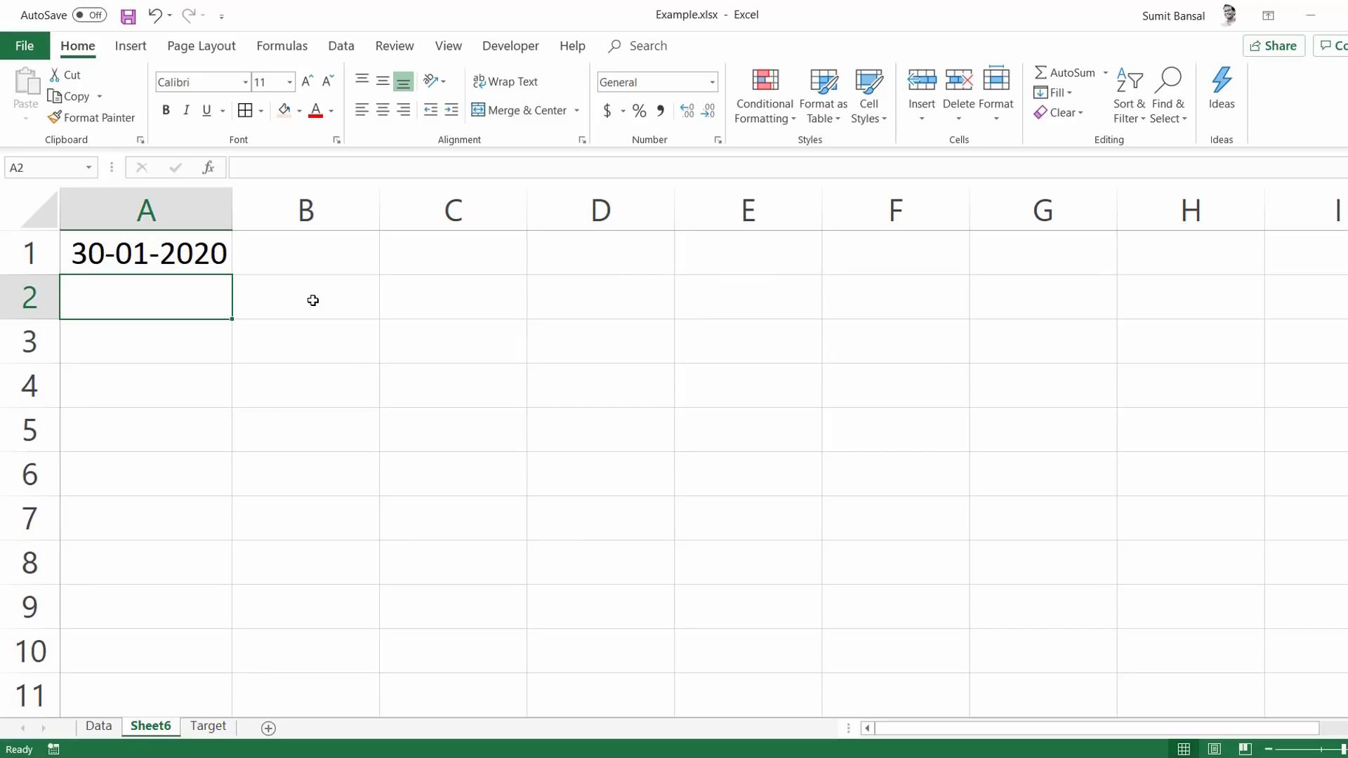
{"action": "key", "text": "ctrl+shift+semicolon"}
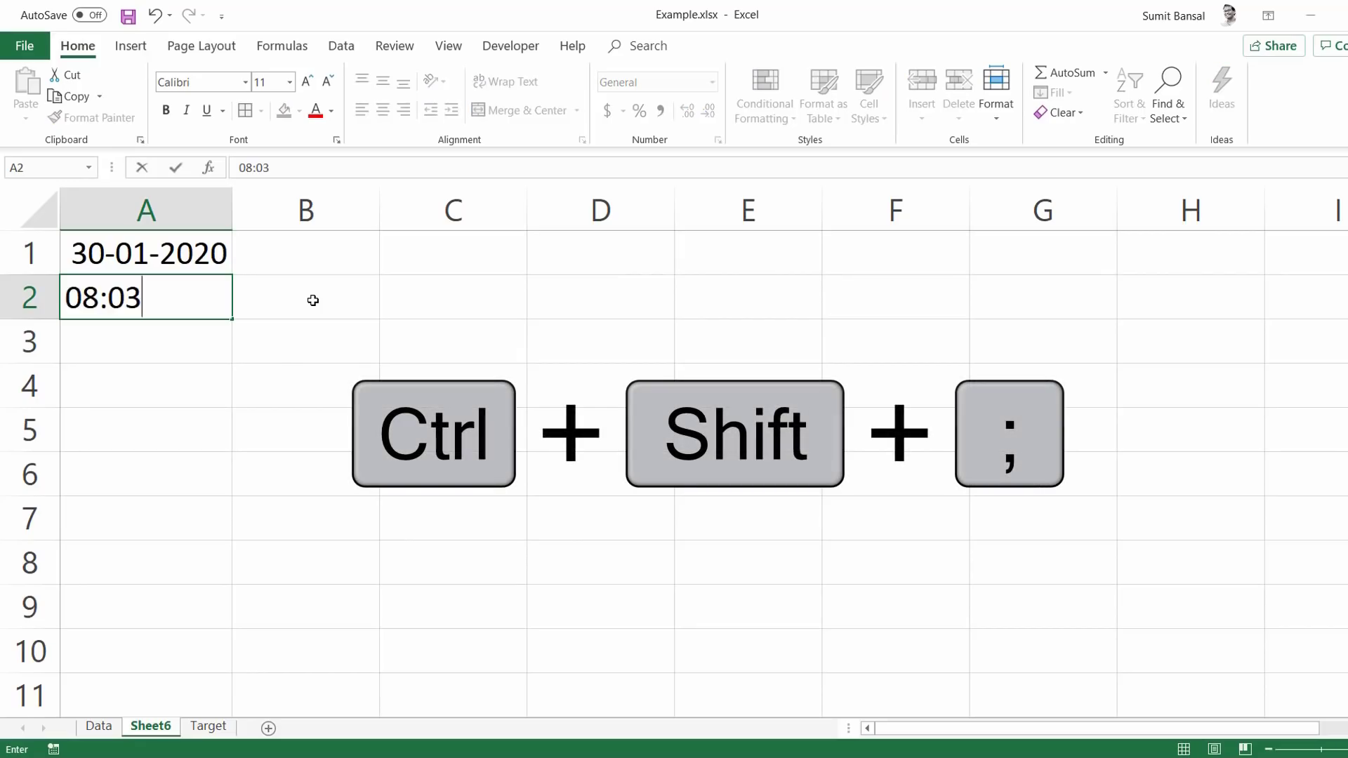
{"action": "key", "text": "Return"}
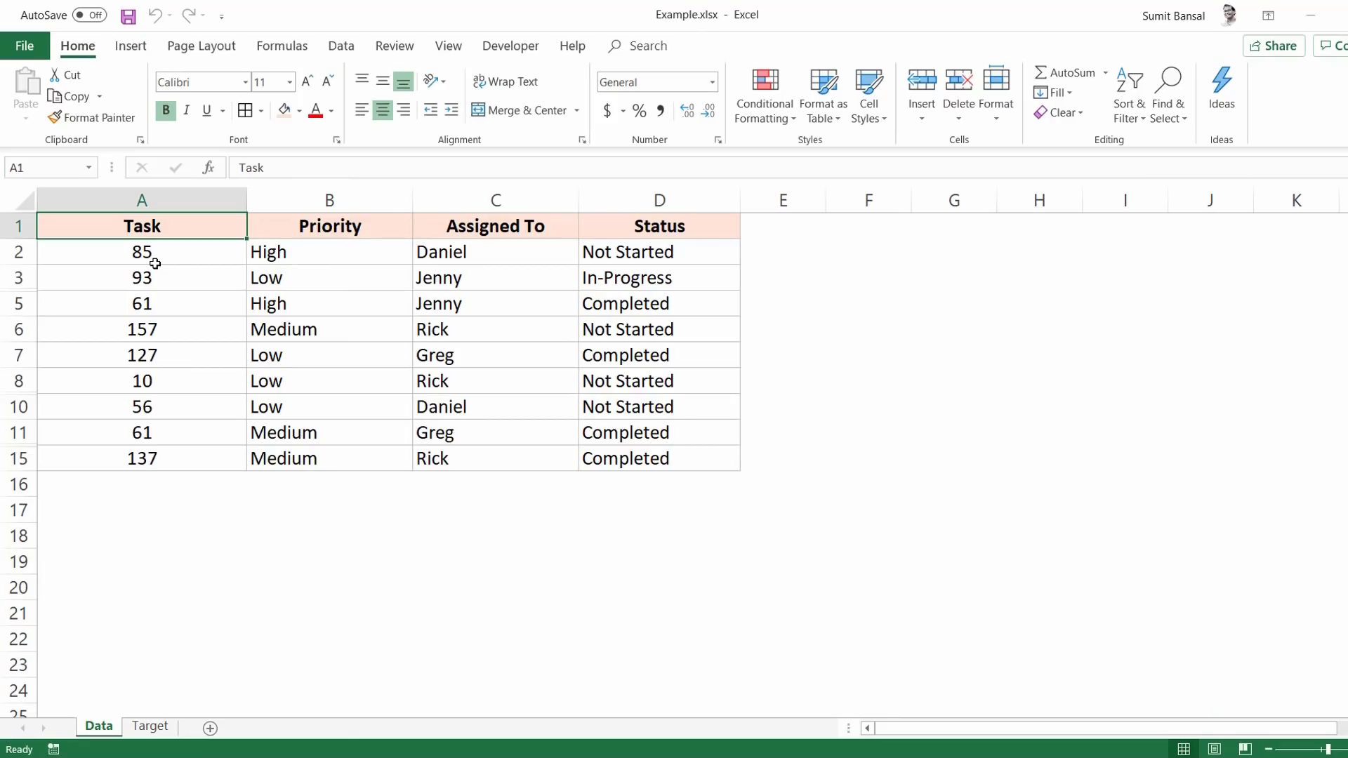
Step: Copy the task table A1:D15 with its hidden rows from the Data sheet and paste it at A1 of the Target sheet
{"action": "left_click_drag", "start_coordinate": [145, 231], "coordinate": [659, 460]}
{"action": "key", "text": "ctrl+c"}
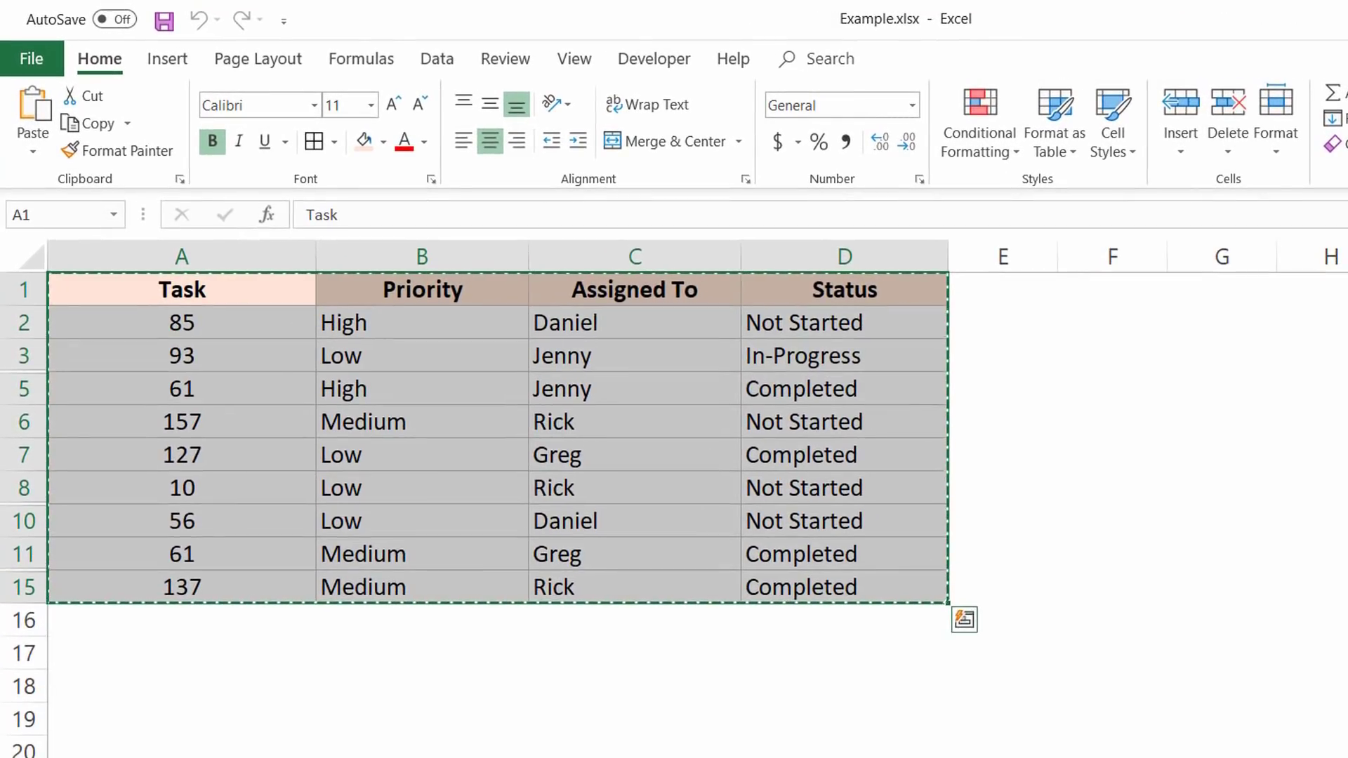
{"action": "left_click", "coordinate": [153, 742]}
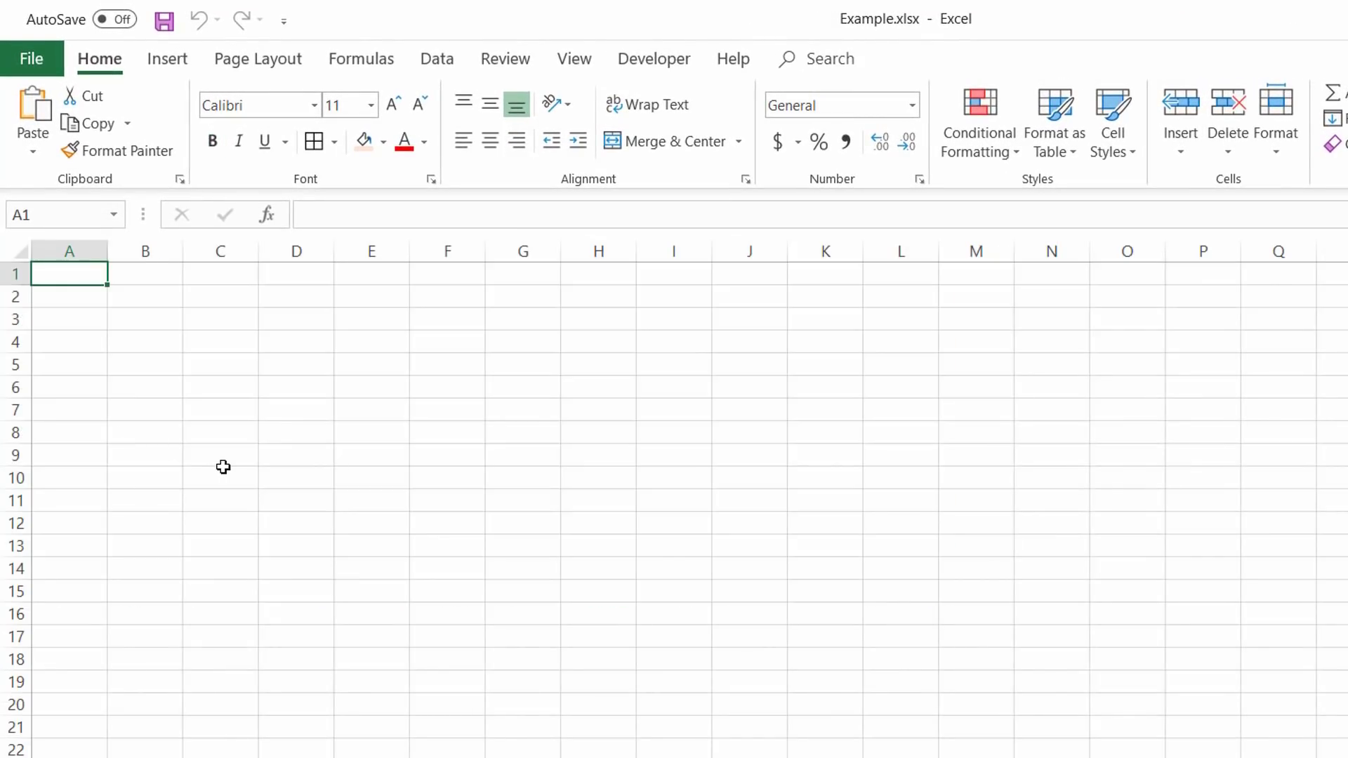
{"action": "key", "text": "ctrl+v"}
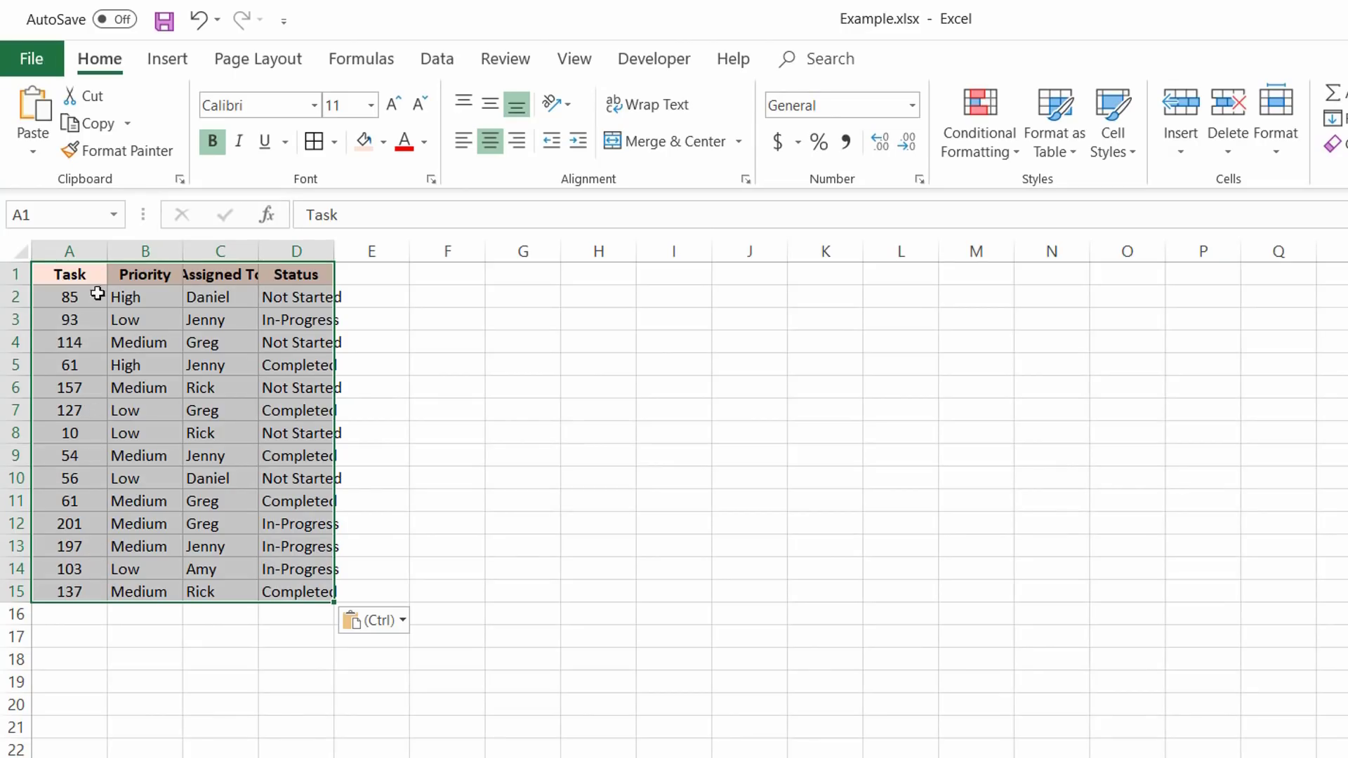
Step: Copy only the visible cells of A1:D15 on the Data sheet and paste them below the existing data on the Target sheet
{"action": "left_click", "coordinate": [356, 757]}
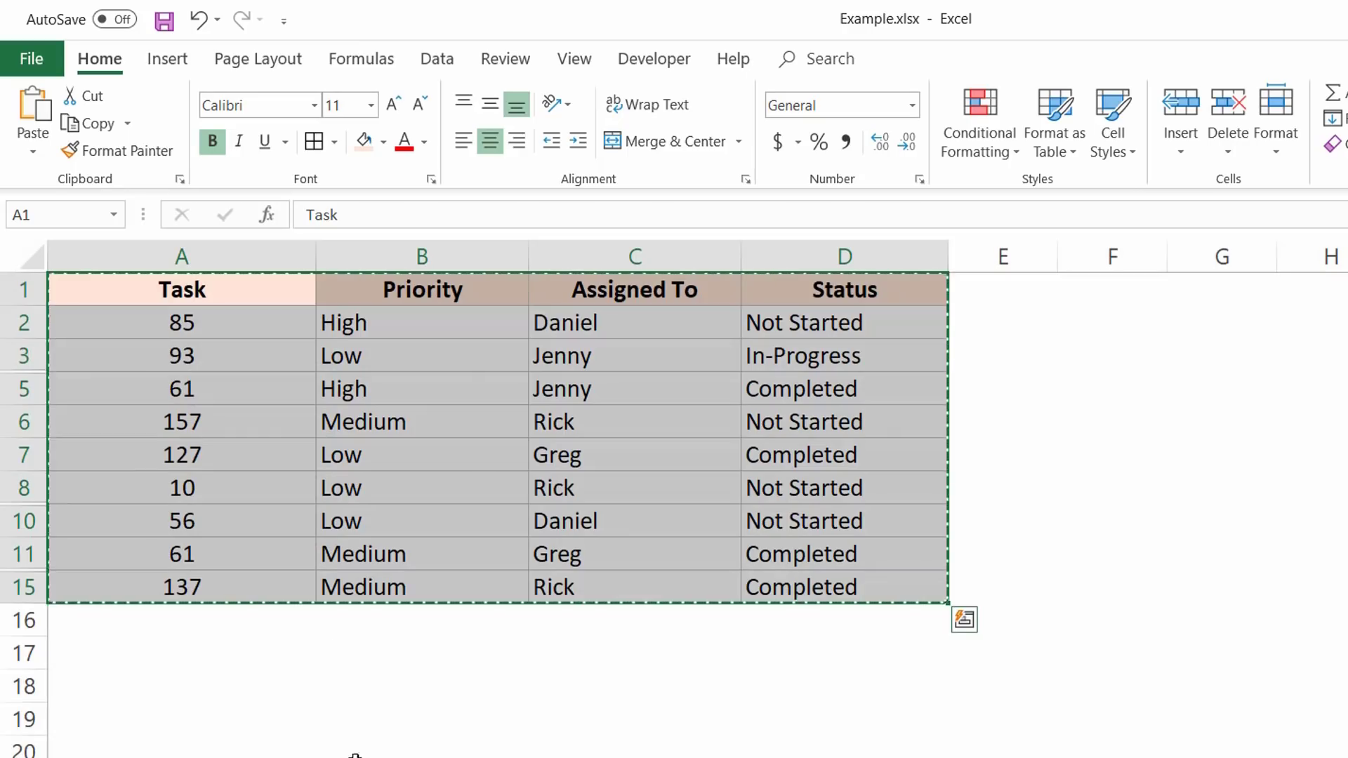
{"action": "left_click_drag", "start_coordinate": [193, 296], "coordinate": [225, 587]}
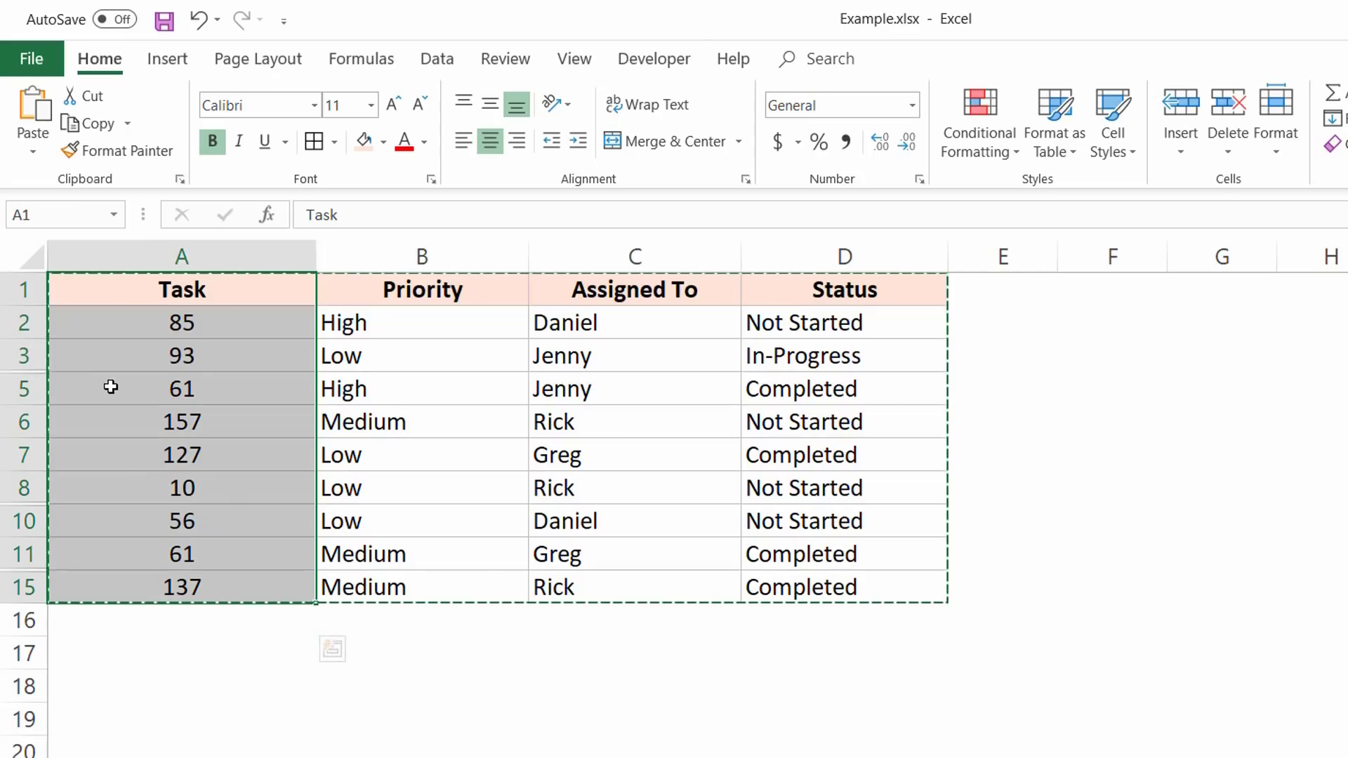
{"action": "left_click_drag", "start_coordinate": [151, 304], "coordinate": [773, 585]}
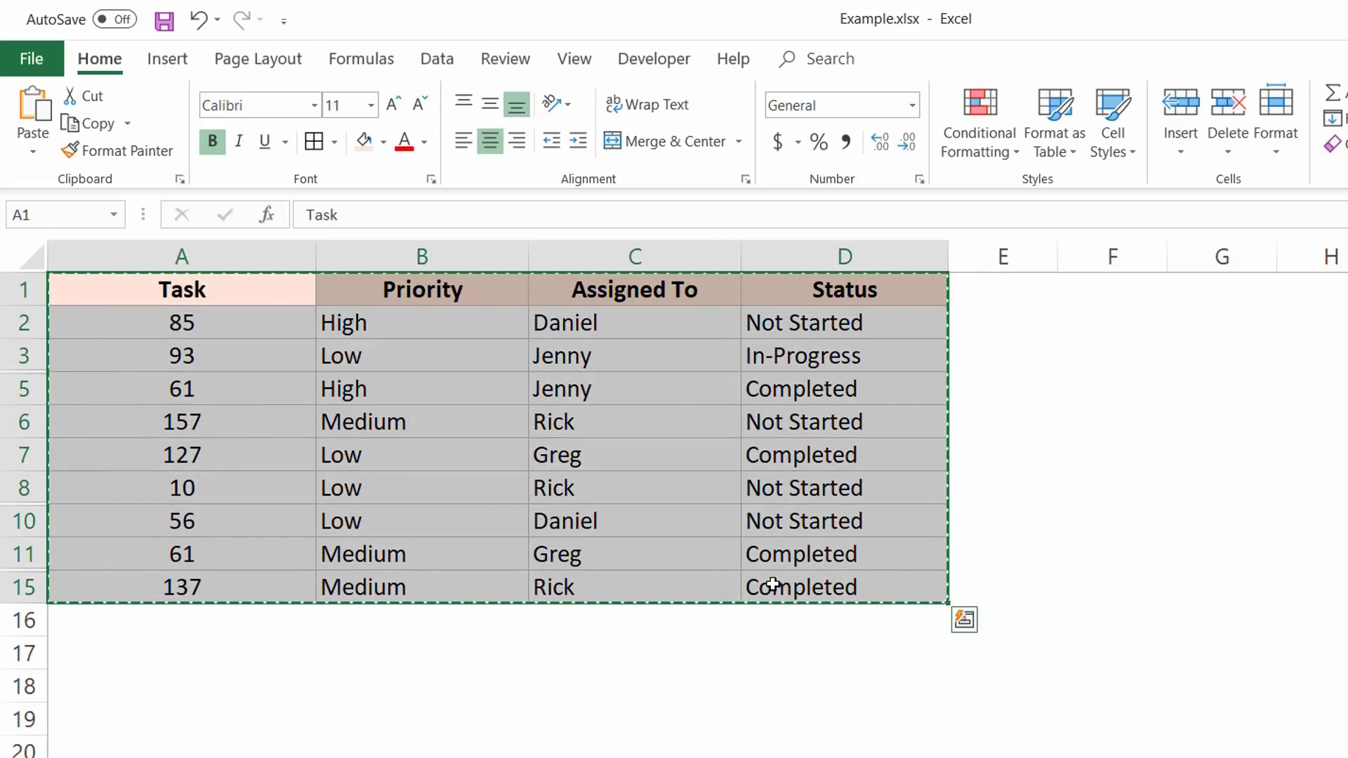
{"action": "key", "text": "Escape"}
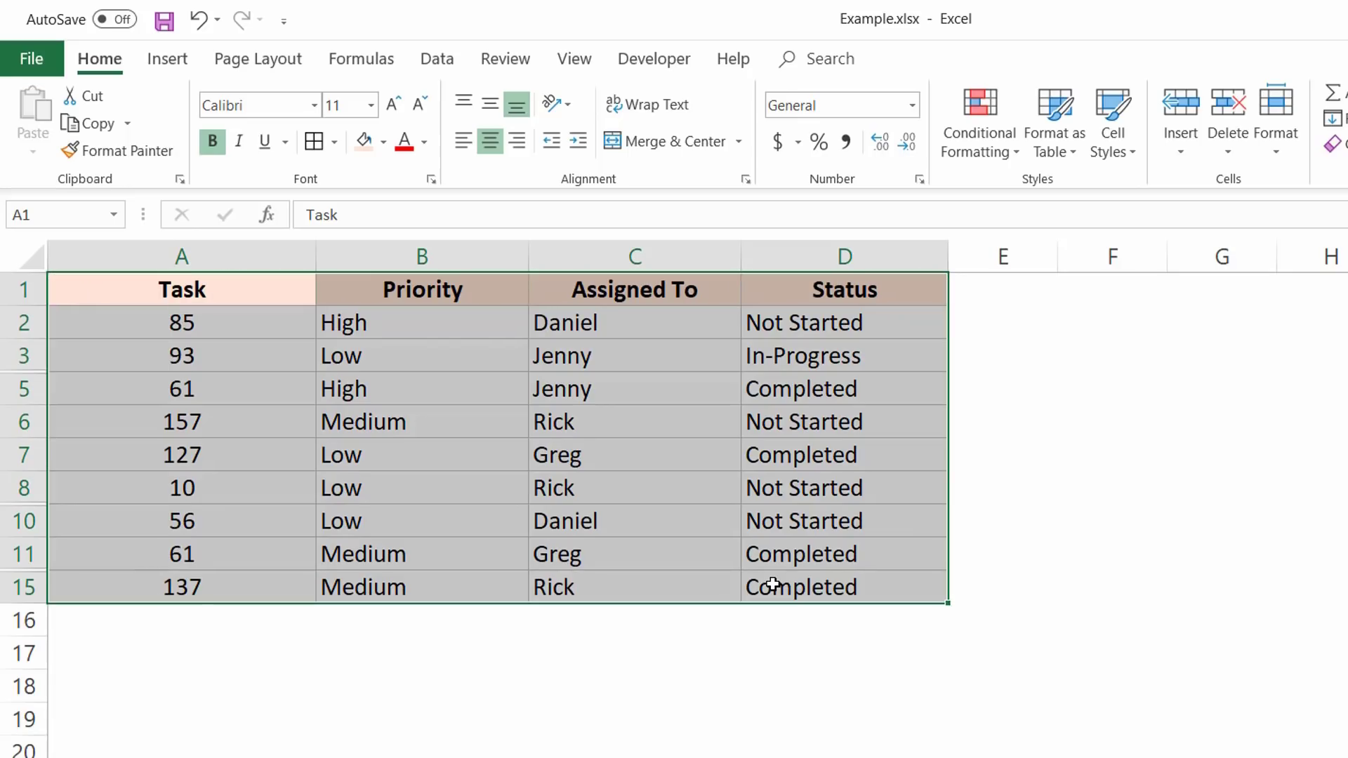
{"action": "key", "text": "alt+semicolon"}
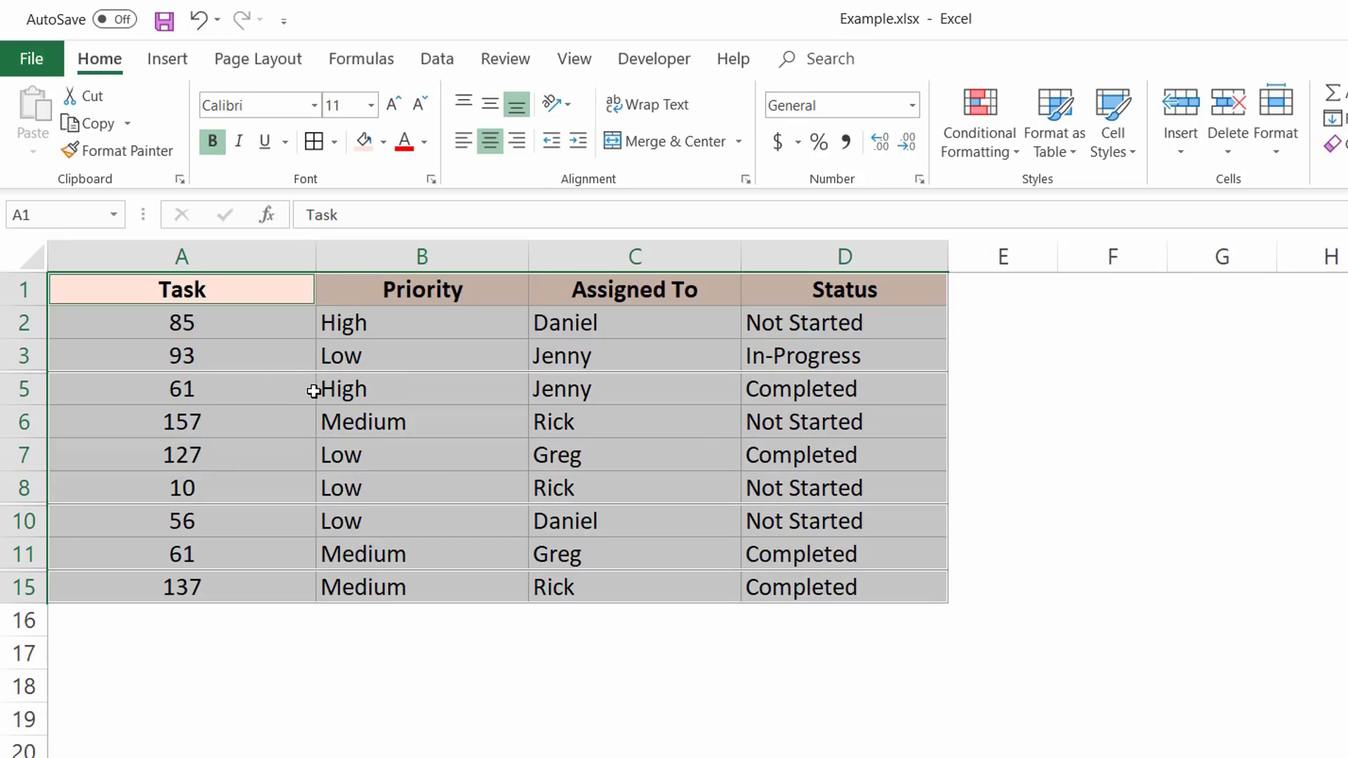
{"action": "key", "text": "ctrl+c"}
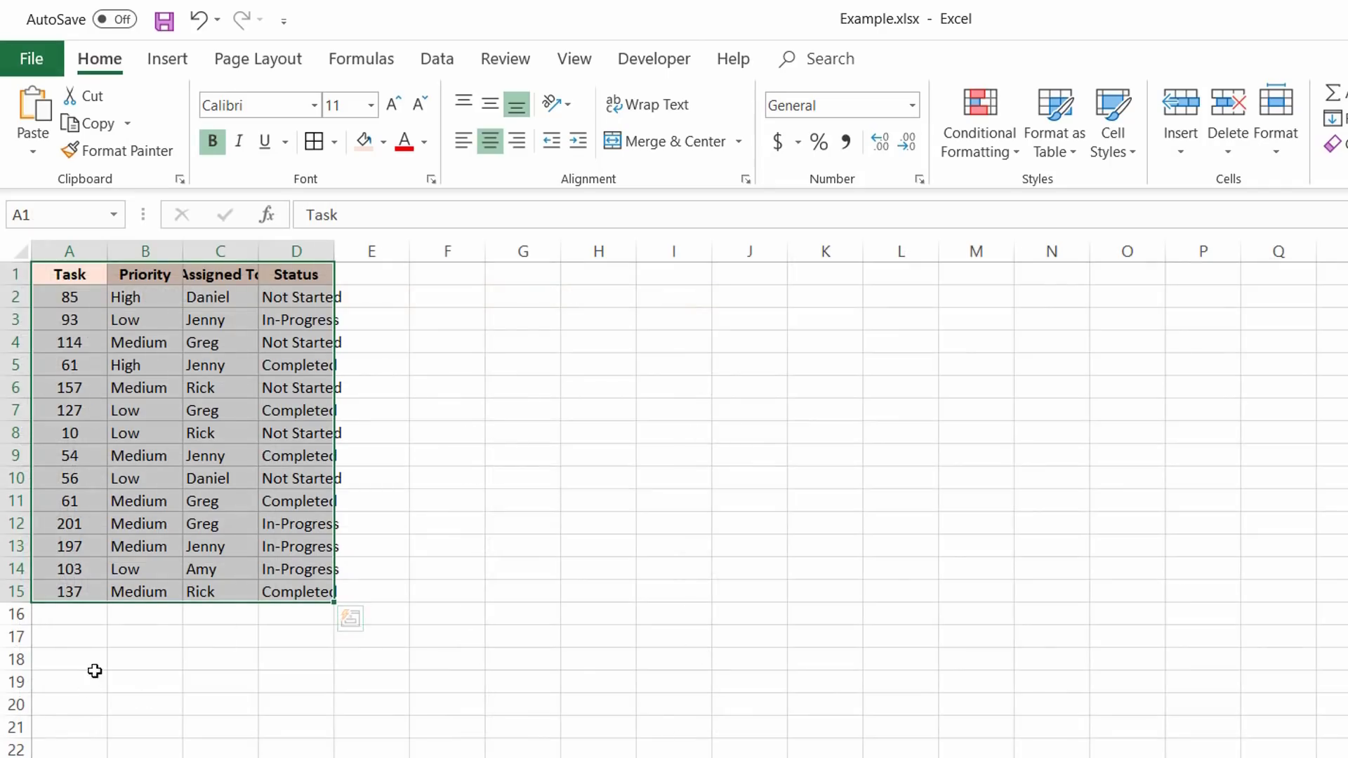
{"action": "left_click", "coordinate": [95, 668]}
{"action": "key", "text": "ctrl+v"}
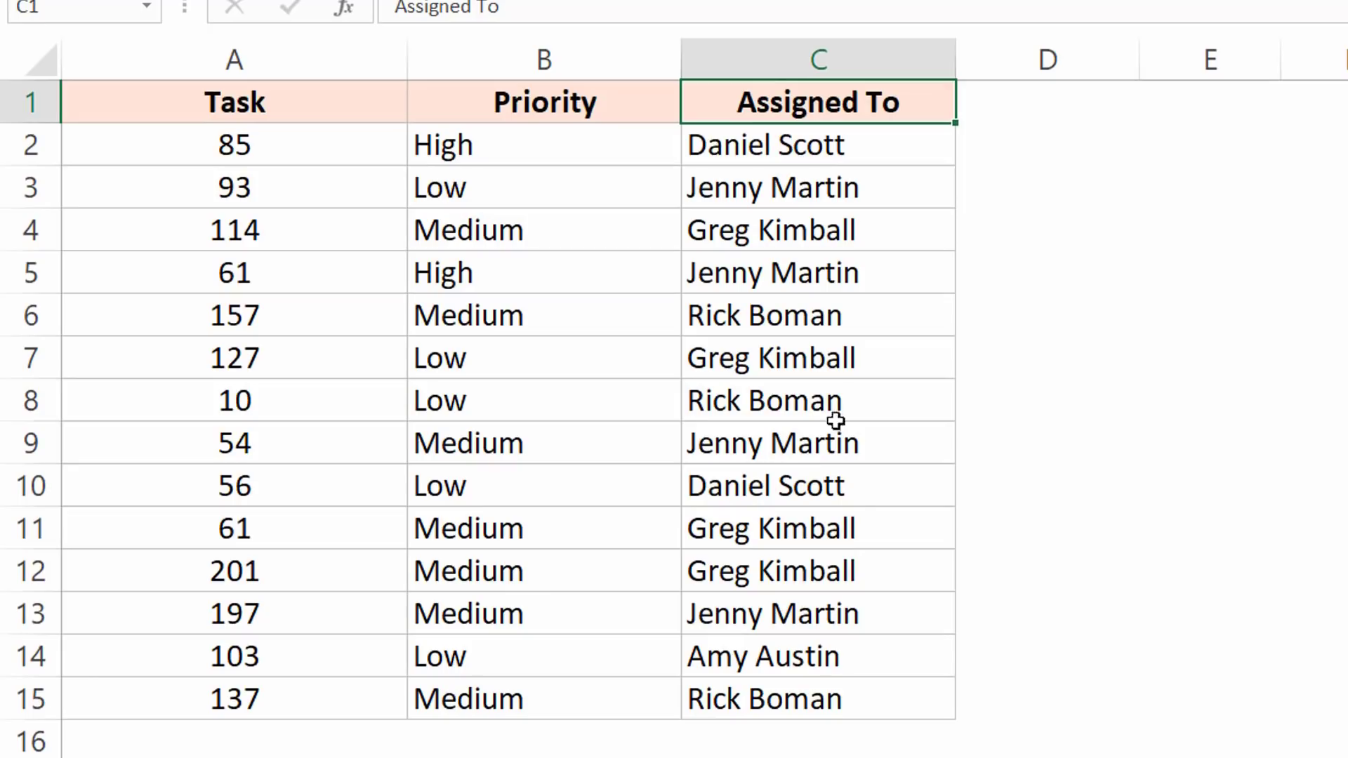
Step: Enter the first assignee's first name in D2 and Flash Fill D2:D15 with the first names from the Assigned To column
{"action": "left_click", "coordinate": [982, 148]}
{"action": "type", "text": "Daniel"}
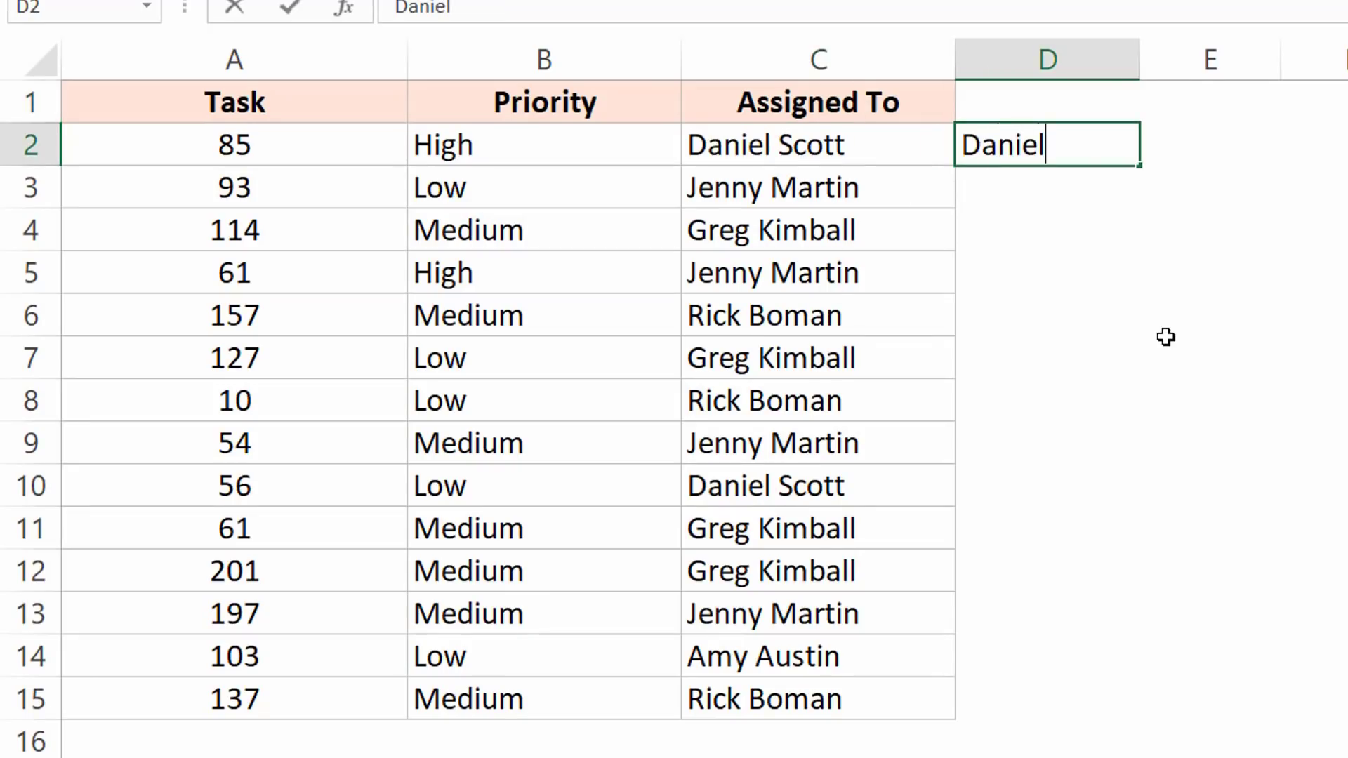
{"action": "key", "text": "Return"}
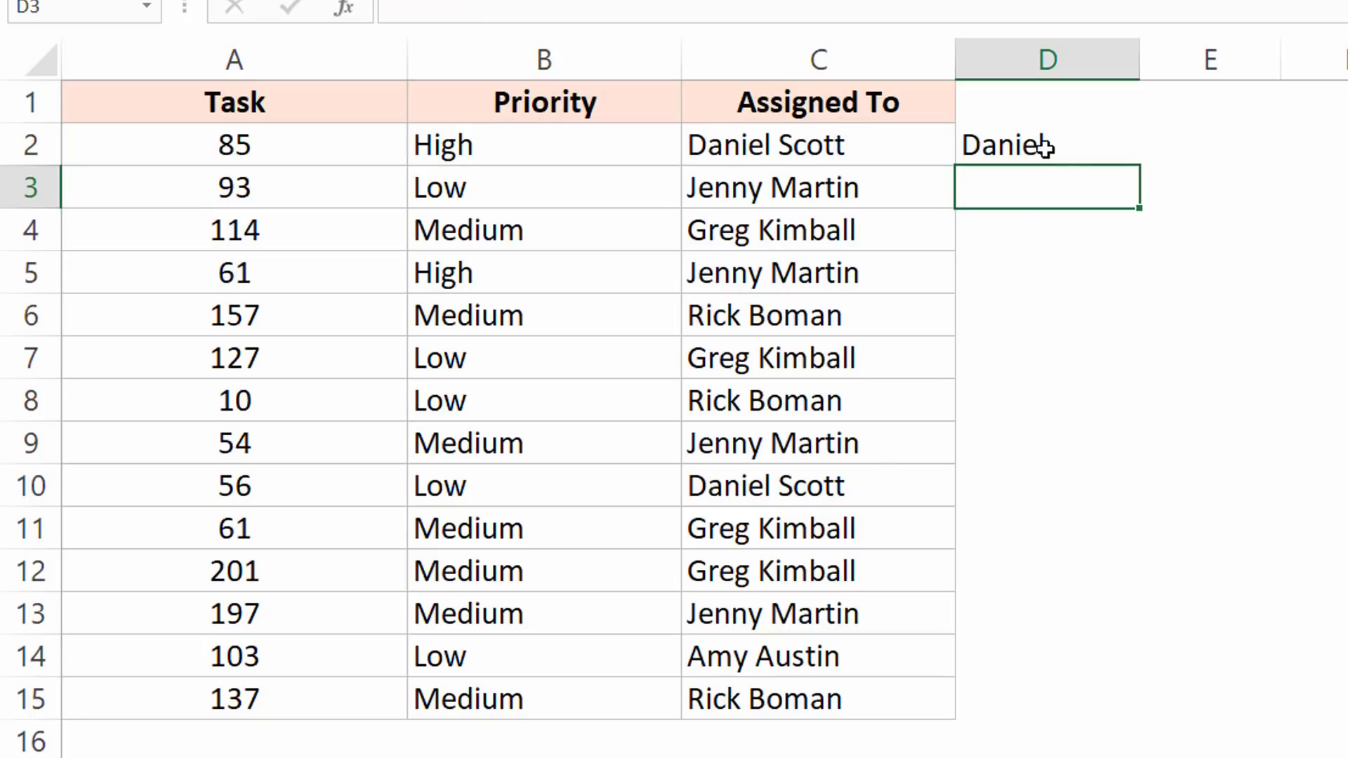
{"action": "left_click_drag", "start_coordinate": [1045, 149], "coordinate": [1050, 692]}
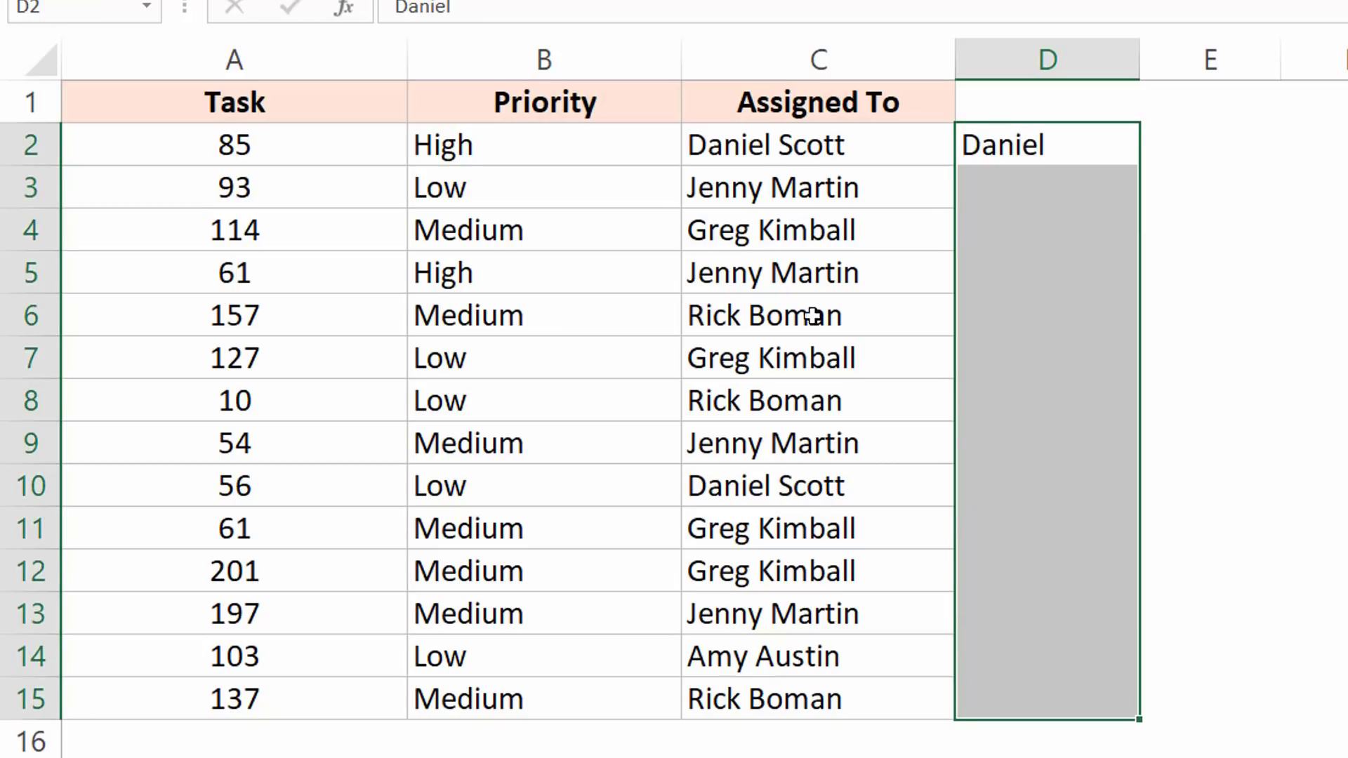
{"action": "key", "text": "ctrl+e"}
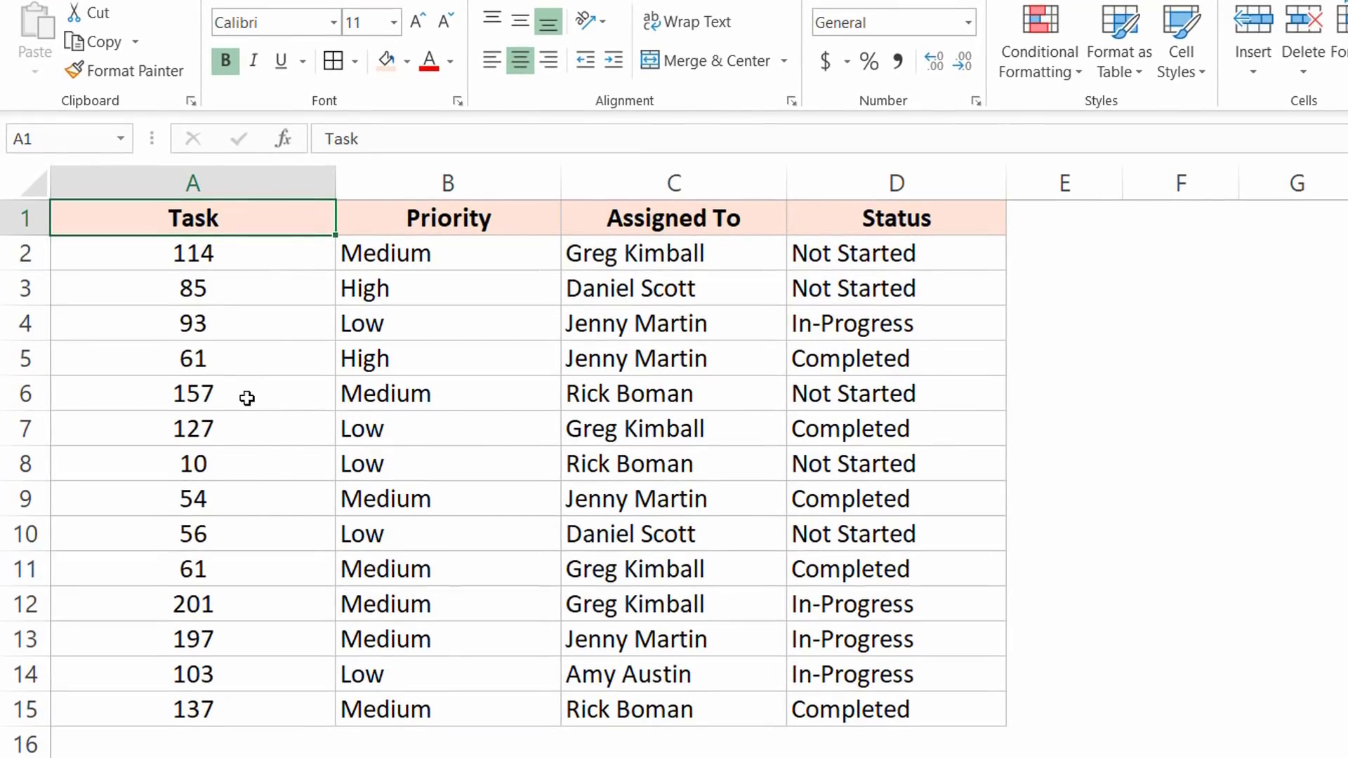
Step: Move the task 157 record from A6:D6 to row 2, directly below the headers, shifting the other records down
{"action": "left_click_drag", "start_coordinate": [243, 395], "coordinate": [806, 393]}
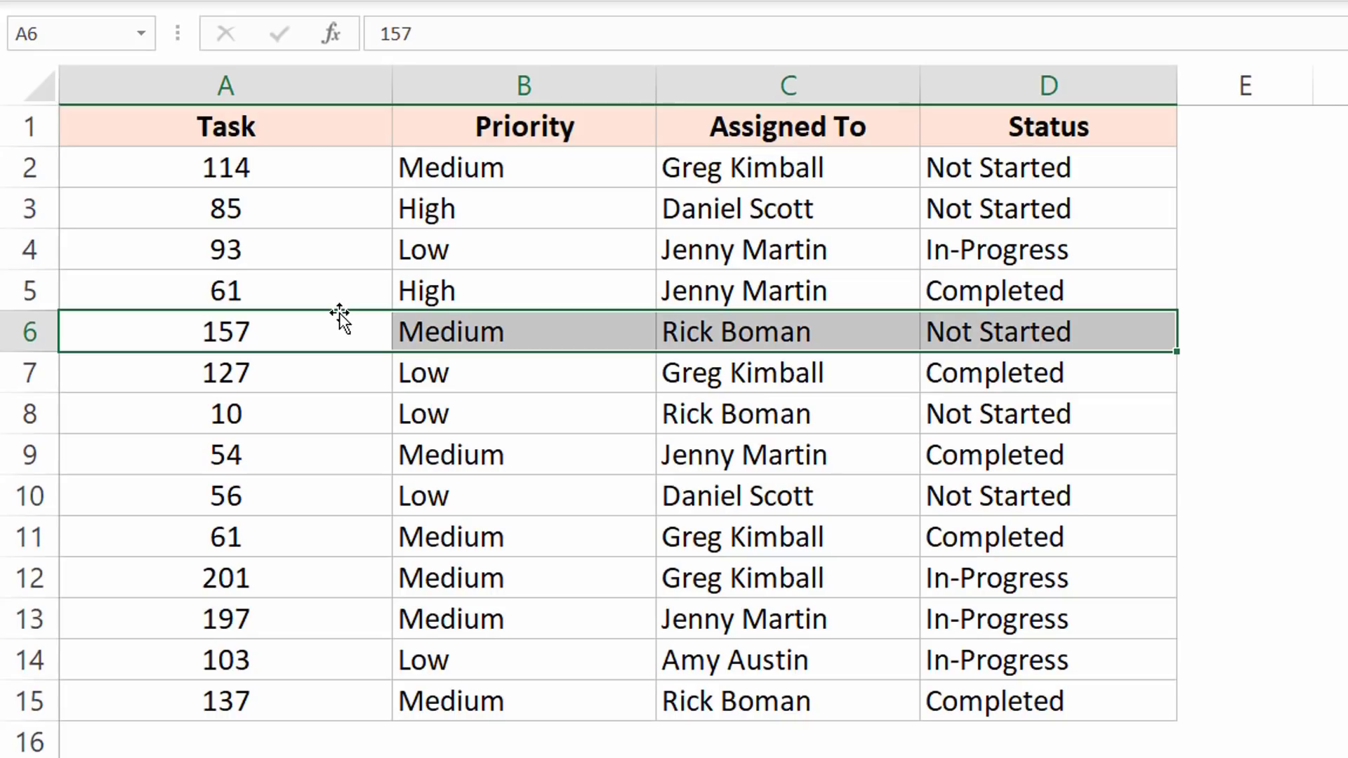
{"action": "left_click_drag", "start_coordinate": [347, 315], "coordinate": [367, 159]}
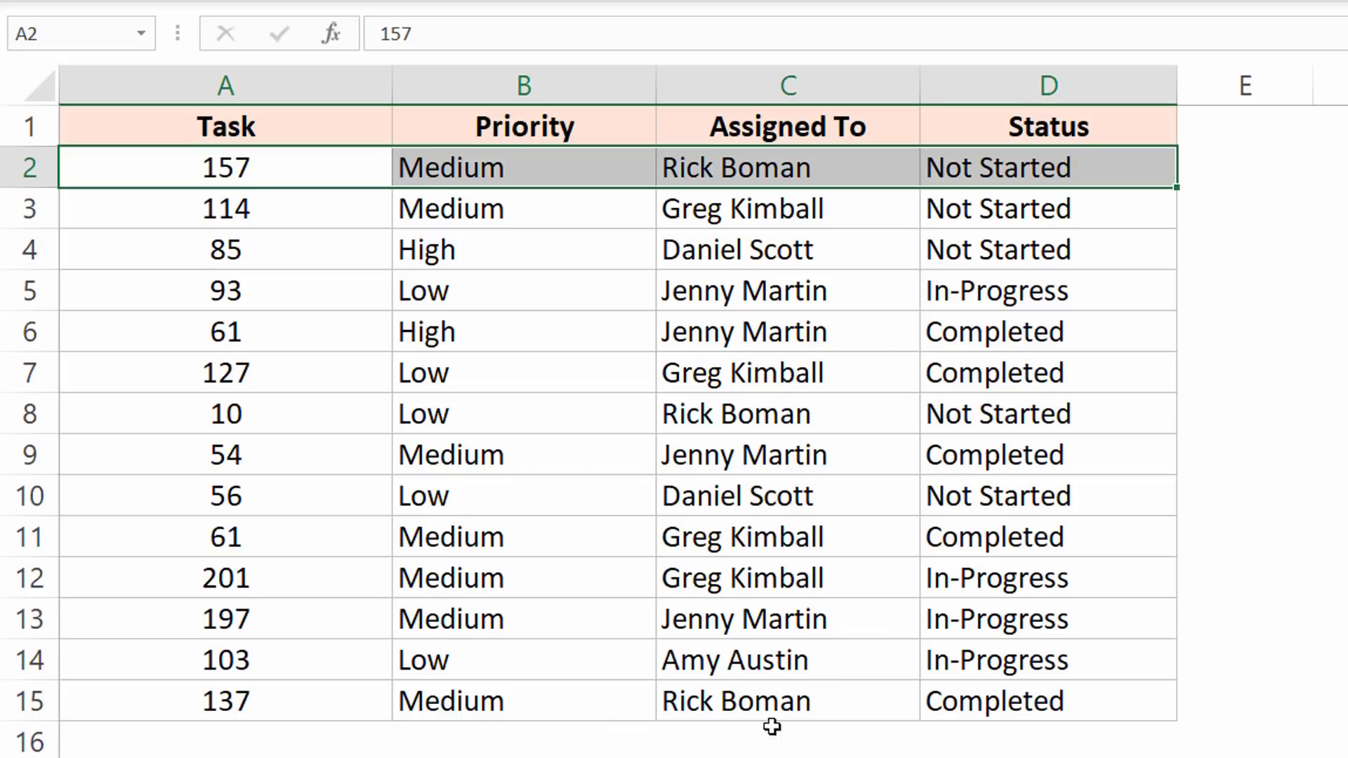
{"action": "left_click", "coordinate": [1236, 323]}
Step: Enter "Test" in cells F6 and G6, beside the task table
{"action": "left_click", "coordinate": [1170, 285]}
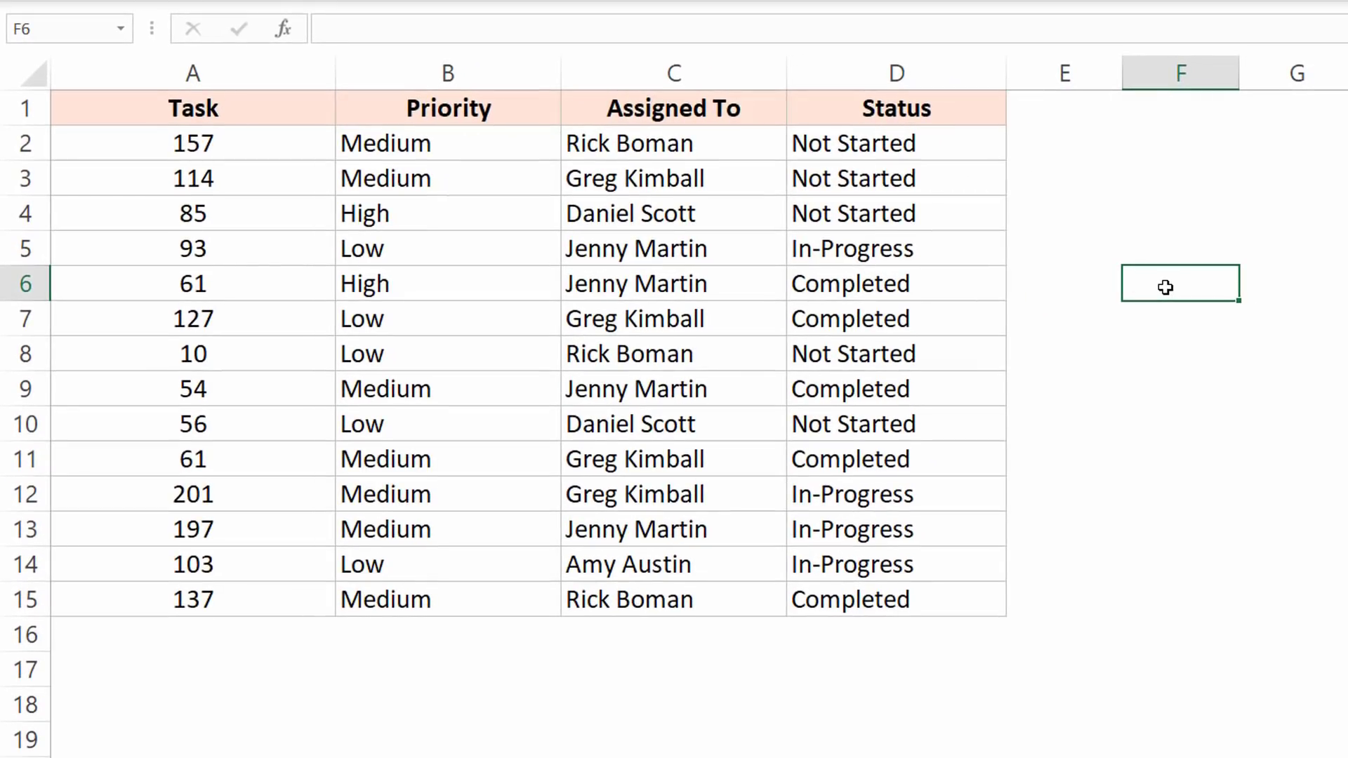
{"action": "type", "text": "Test"}
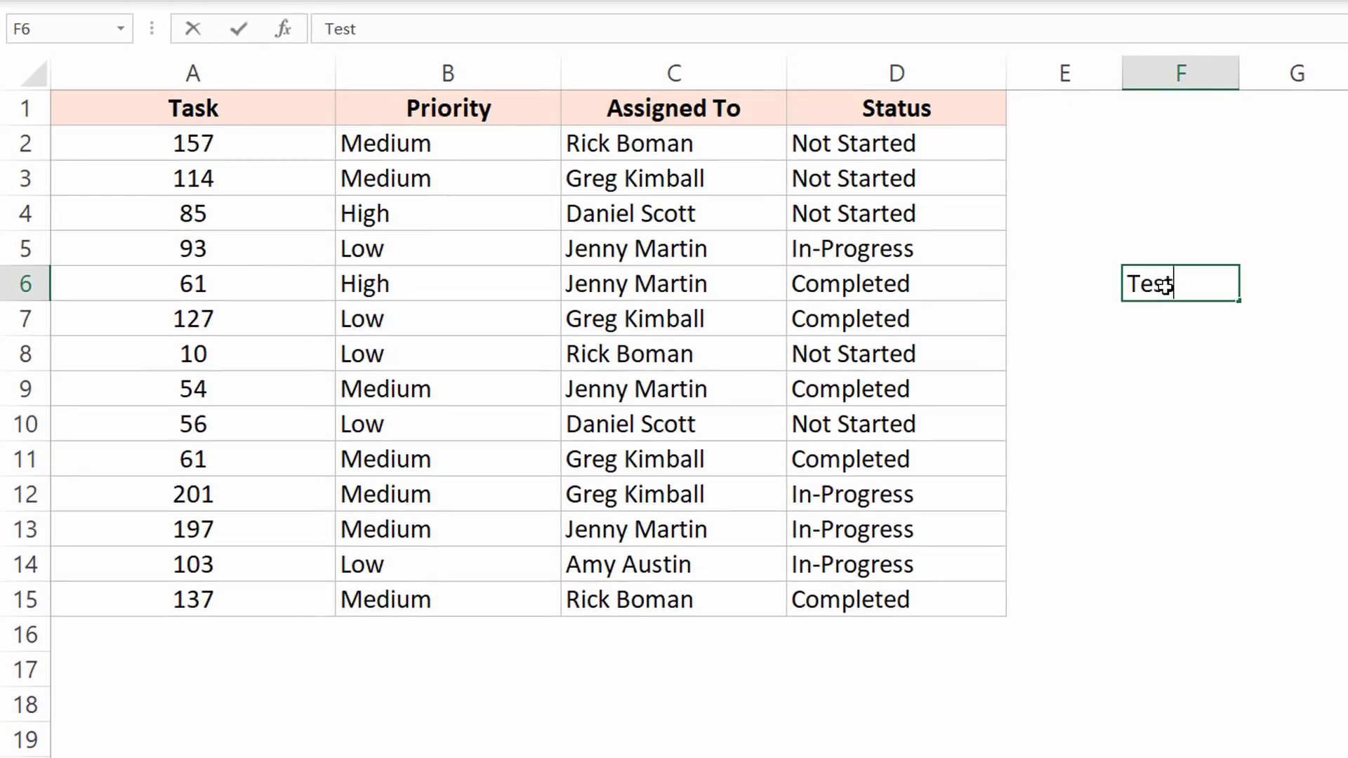
{"action": "key", "text": "Tab"}
{"action": "type", "text": "Test"}
{"action": "key", "text": "Return"}
Step: Move only the record in A6:D6 to row 2 below the headers, leaving the Test cells in row 6
{"action": "key", "text": "Up"}
{"action": "key", "text": "Left"}
{"action": "key", "text": "Left"}
{"action": "key", "text": "Left"}
{"action": "key", "text": "Left"}
{"action": "key", "text": "Left"}
{"action": "key", "text": "Left"}
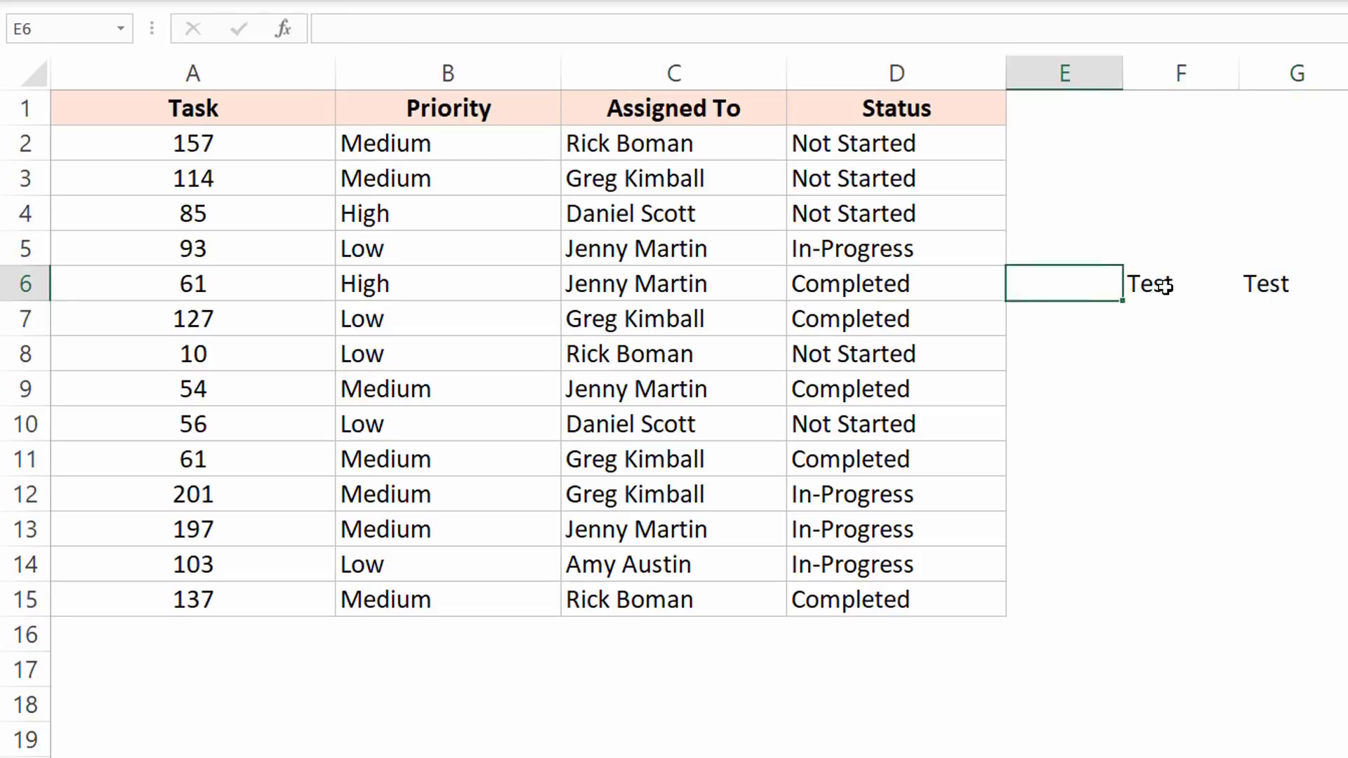
{"action": "key", "text": "shift+Right"}
{"action": "key", "text": "shift+Right"}
{"action": "key", "text": "shift+Right"}
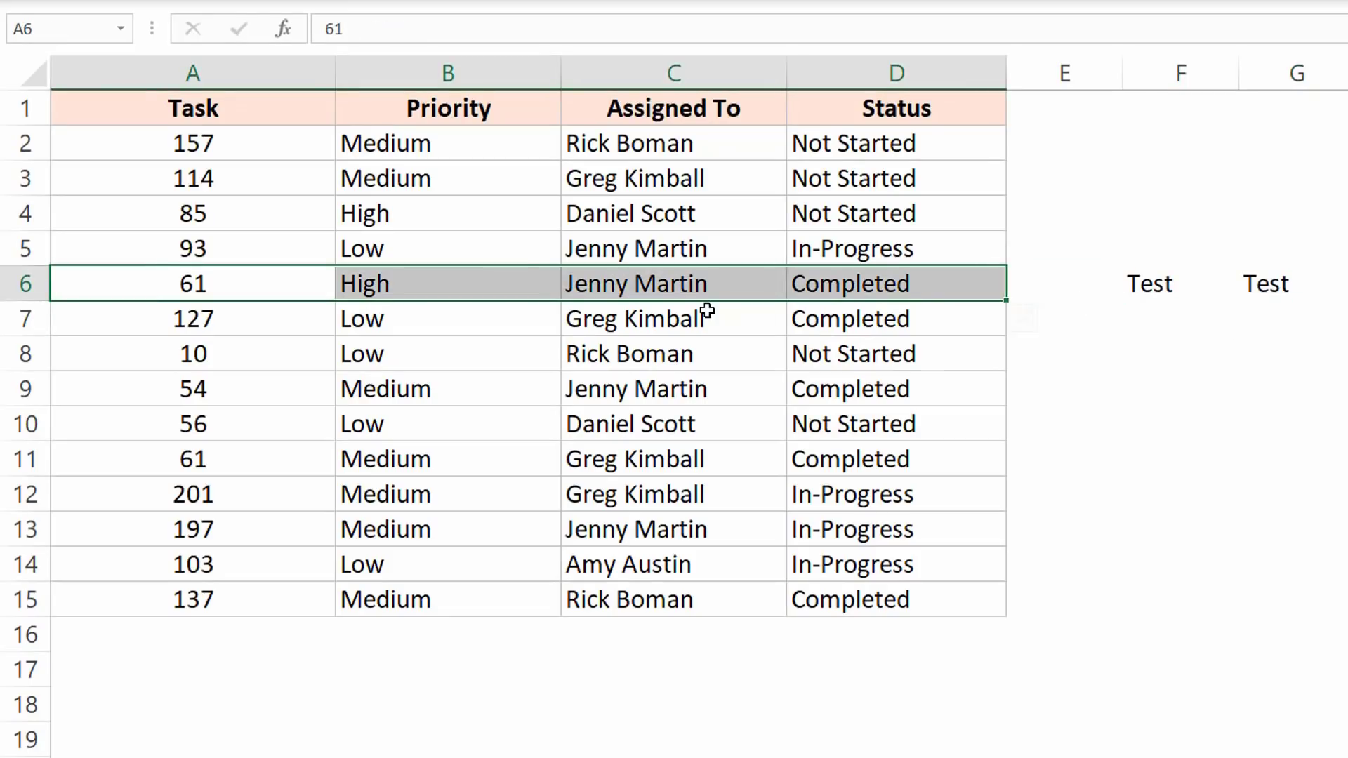
{"action": "left_click", "coordinate": [26, 281]}
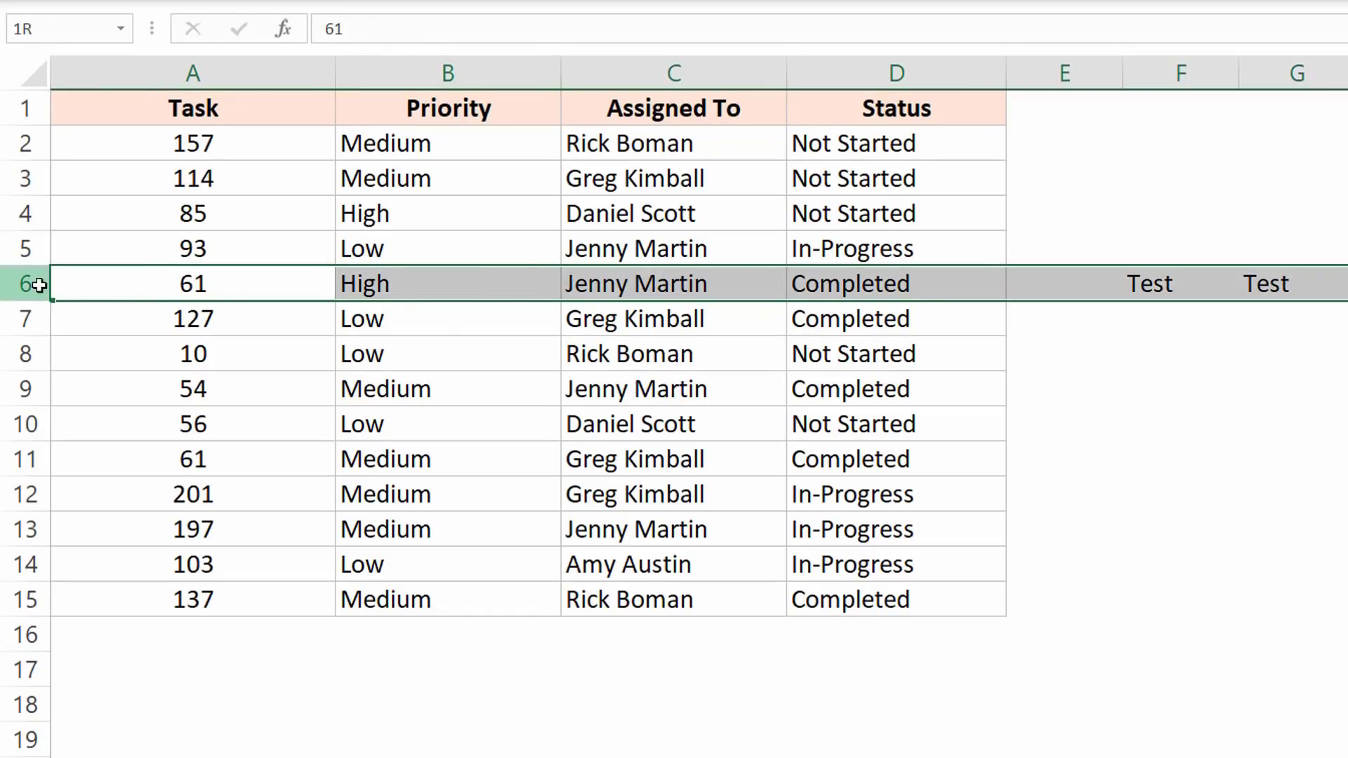
{"action": "left_click_drag", "start_coordinate": [223, 289], "coordinate": [818, 289]}
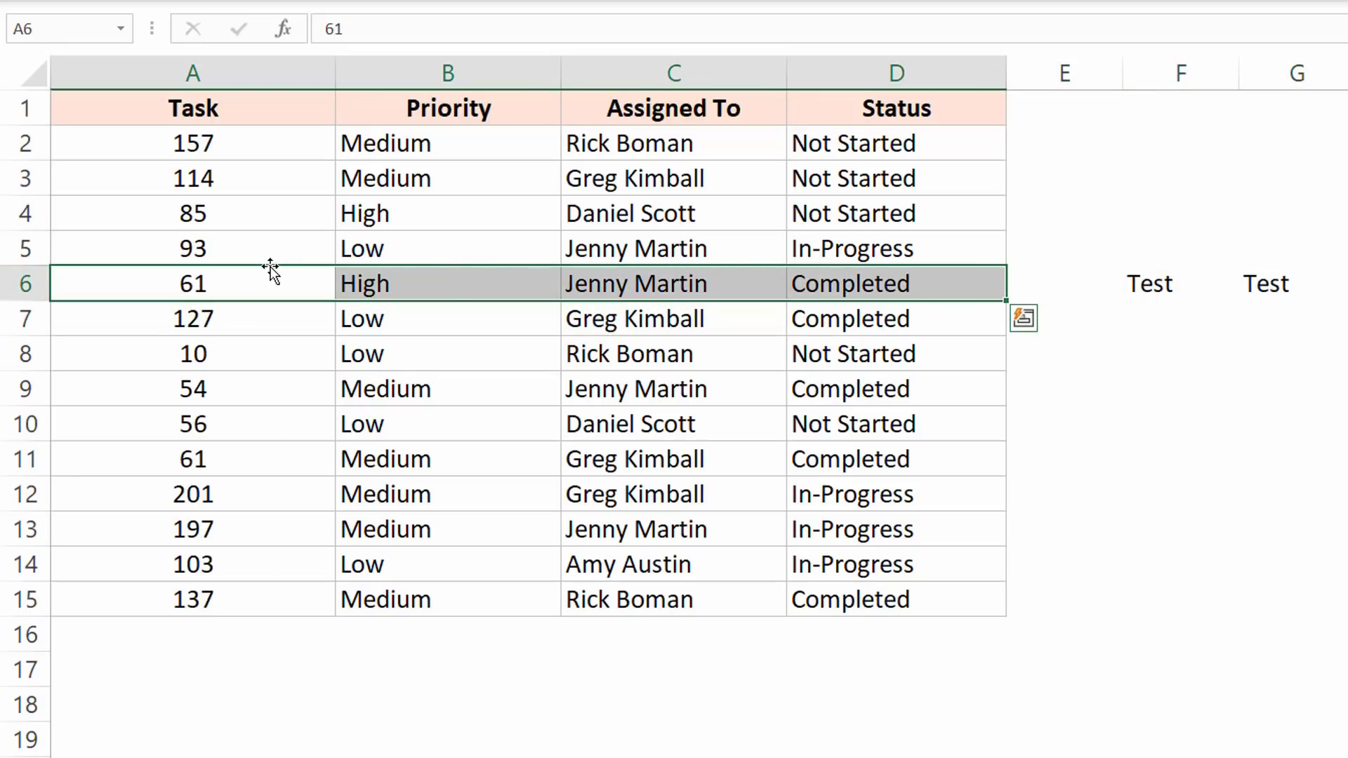
{"action": "left_click_drag", "start_coordinate": [268, 263], "coordinate": [290, 155]}
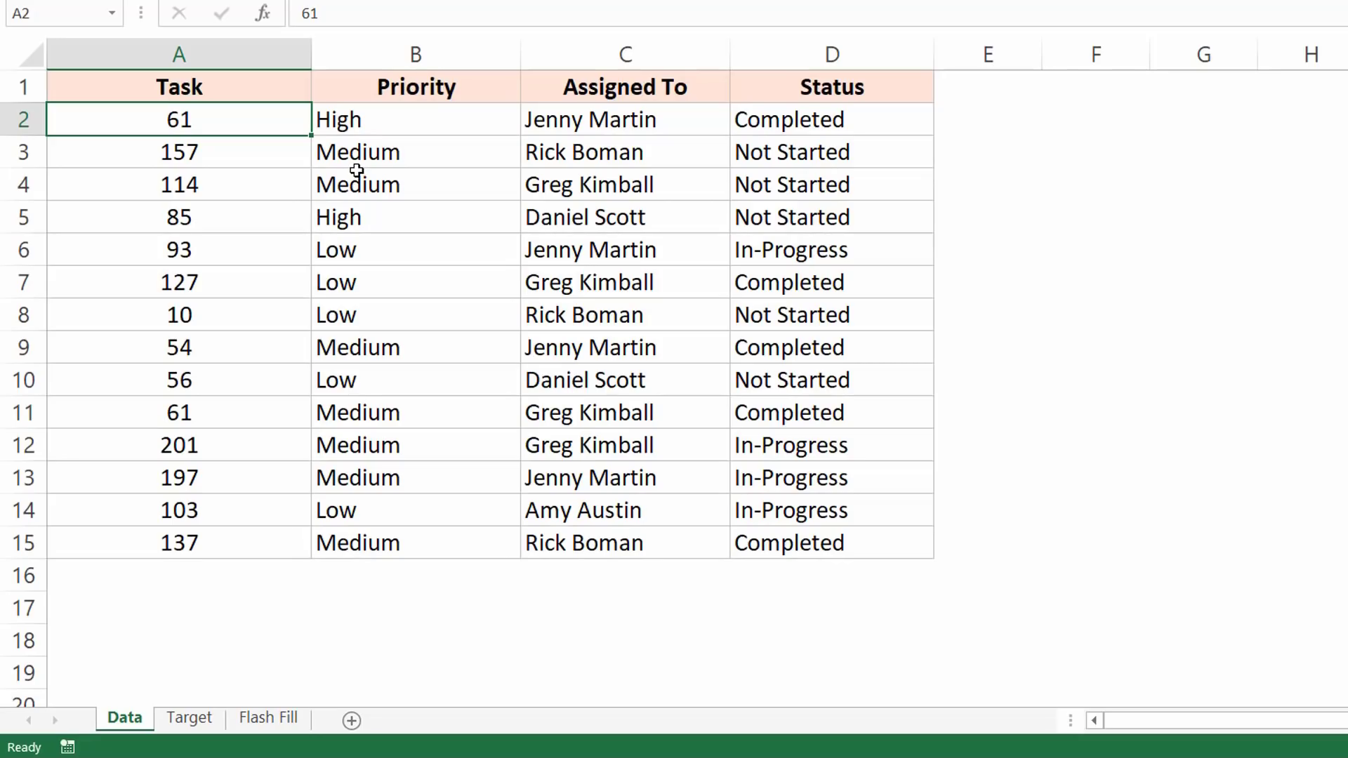
Step: Freeze the top row of the Data sheet
{"action": "scroll", "coordinate": [357, 171], "scroll_direction": "down", "scroll_amount": 7}
{"action": "scroll", "coordinate": [356, 171], "scroll_direction": "up", "scroll_amount": 7}
{"action": "scroll", "coordinate": [357, 170], "scroll_direction": "down", "scroll_amount": 10}
{"action": "scroll", "coordinate": [357, 171], "scroll_direction": "up", "scroll_amount": 7}
{"action": "scroll", "coordinate": [357, 171], "scroll_direction": "up", "scroll_amount": 3}
{"action": "key", "text": "alt+w"}
{"action": "key", "text": "f"}
{"action": "key", "text": "r"}
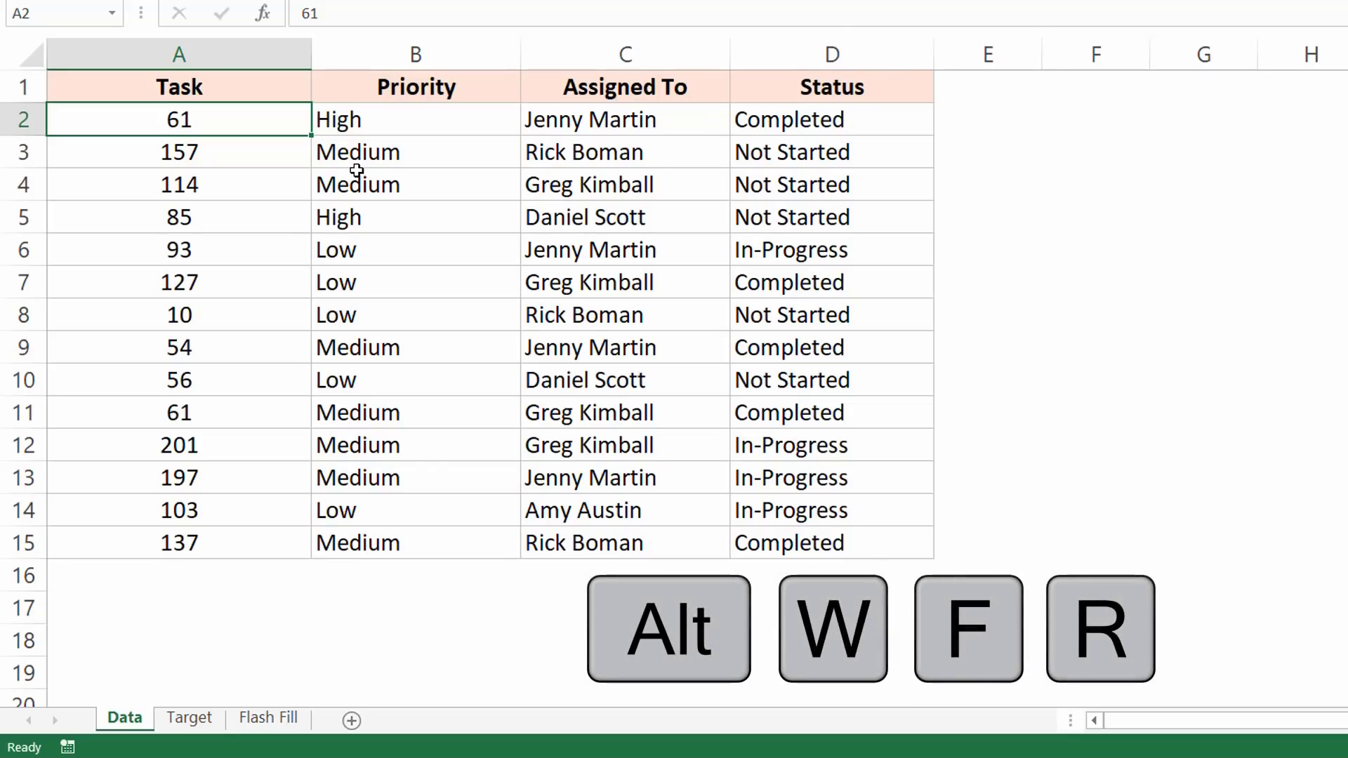
{"action": "key", "text": "f"}
{"action": "key", "text": "r"}
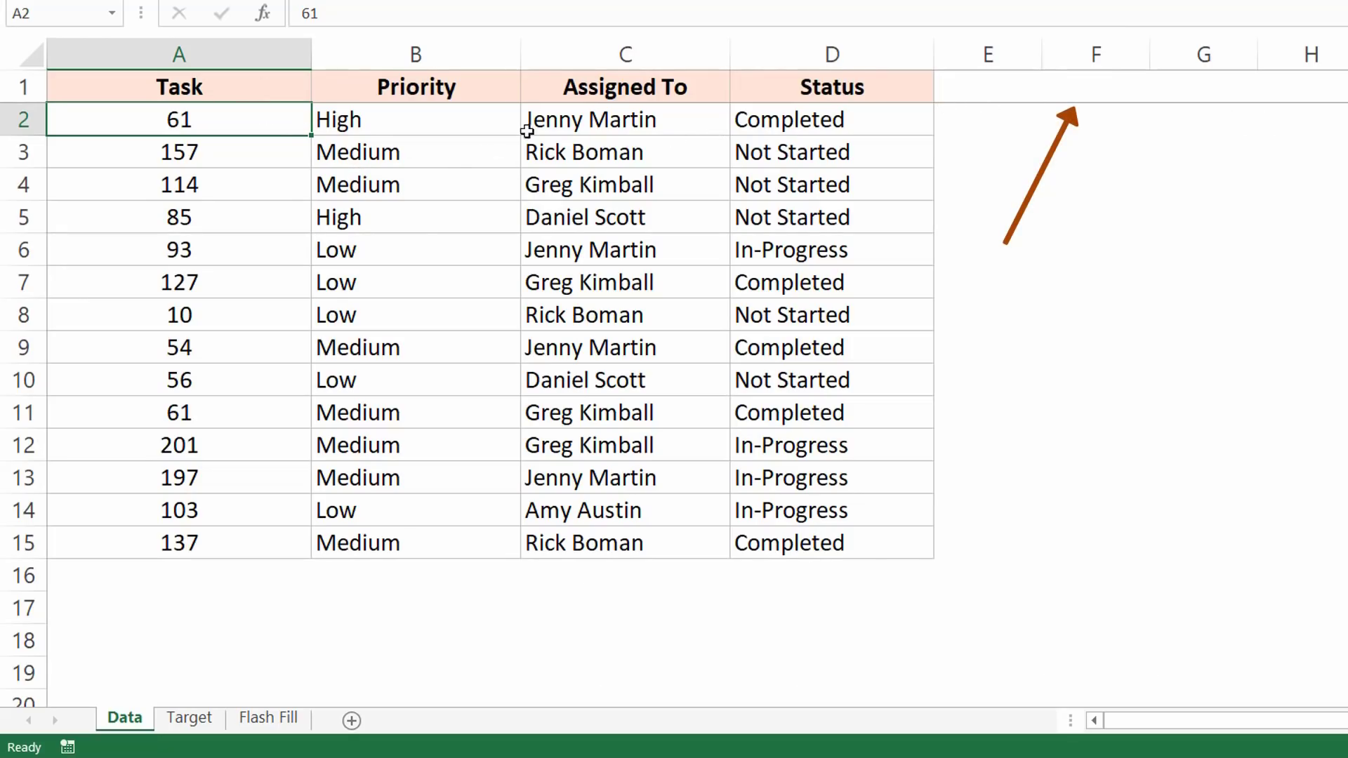
{"action": "scroll", "coordinate": [424, 221], "scroll_direction": "down", "scroll_amount": 12}
{"action": "scroll", "coordinate": [424, 221], "scroll_direction": "up", "scroll_amount": 12}
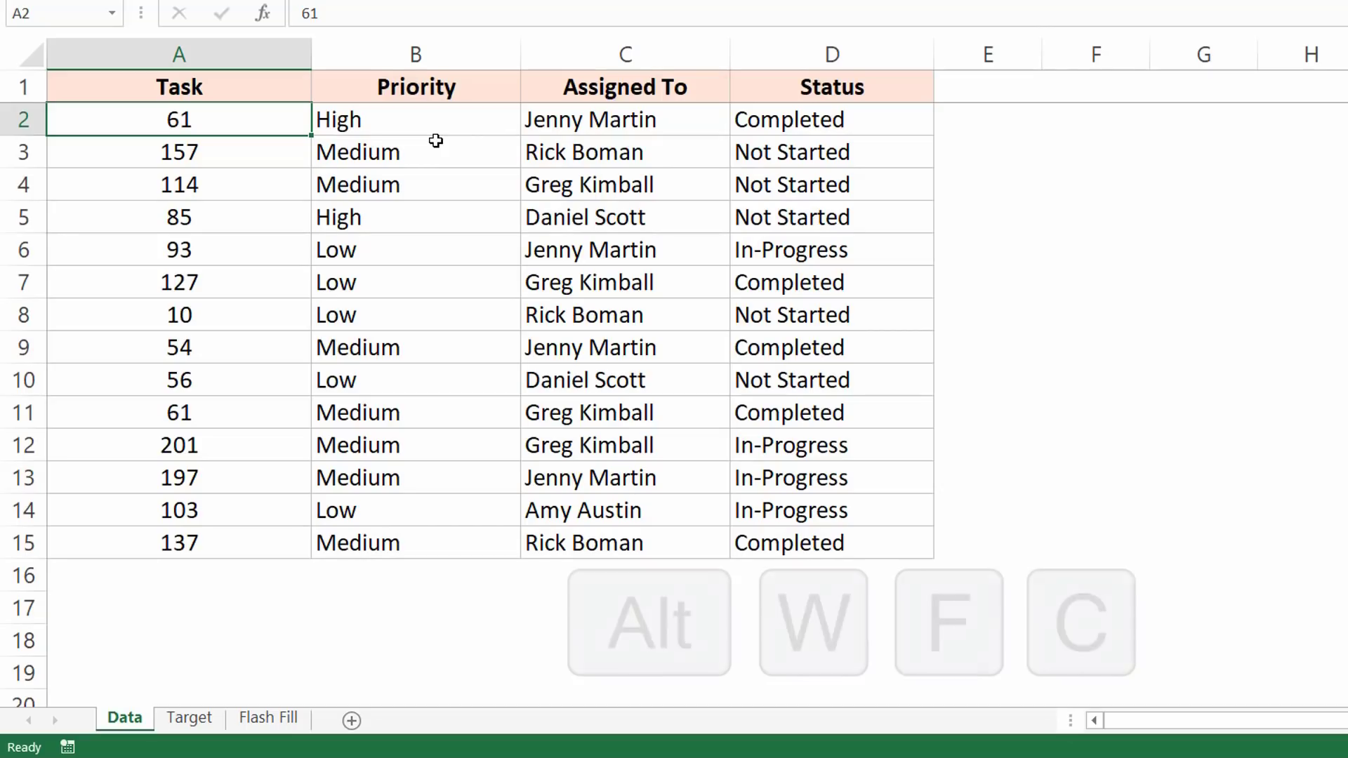
Step: Freeze the first column of the Data sheet
{"action": "key", "text": "alt+w"}
{"action": "key", "text": "f"}
{"action": "key", "text": "c"}
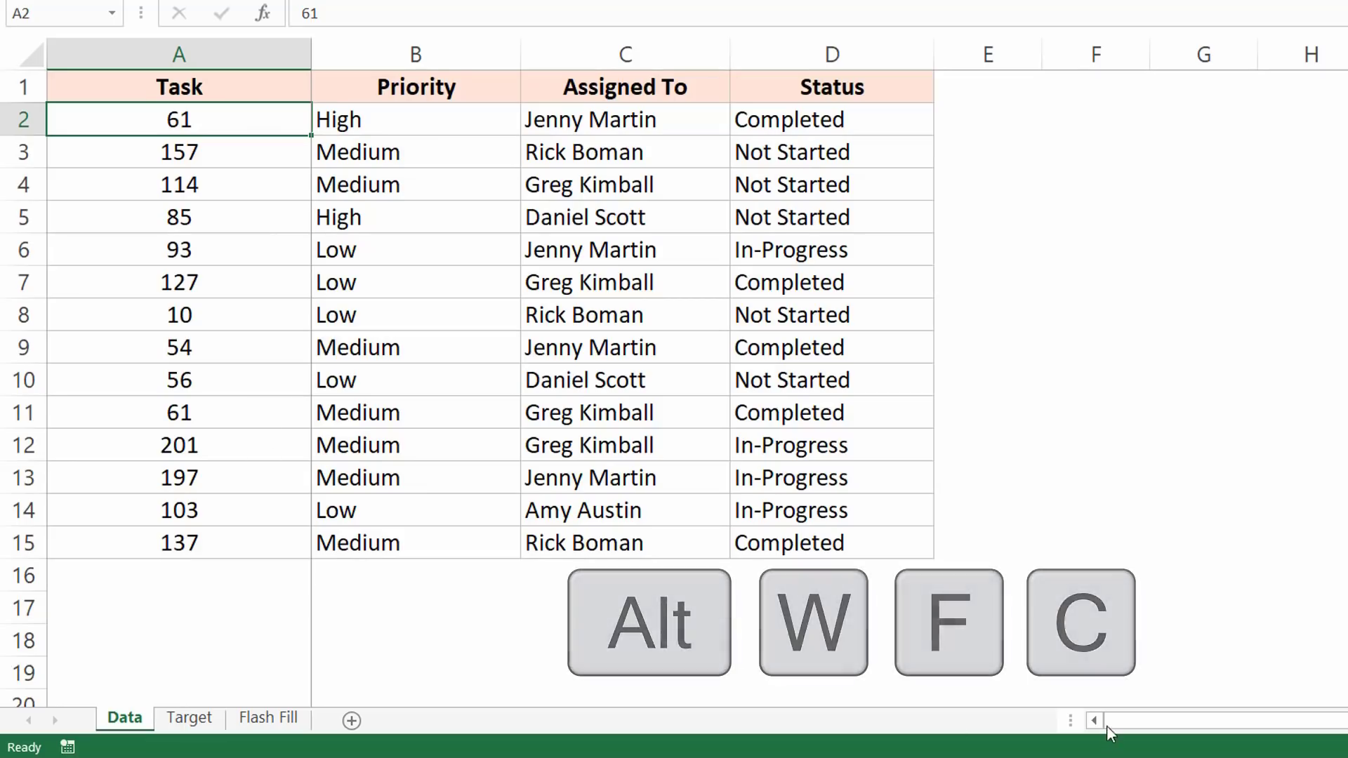
{"action": "left_click_drag", "start_coordinate": [1109, 720], "coordinate": [837, 722]}
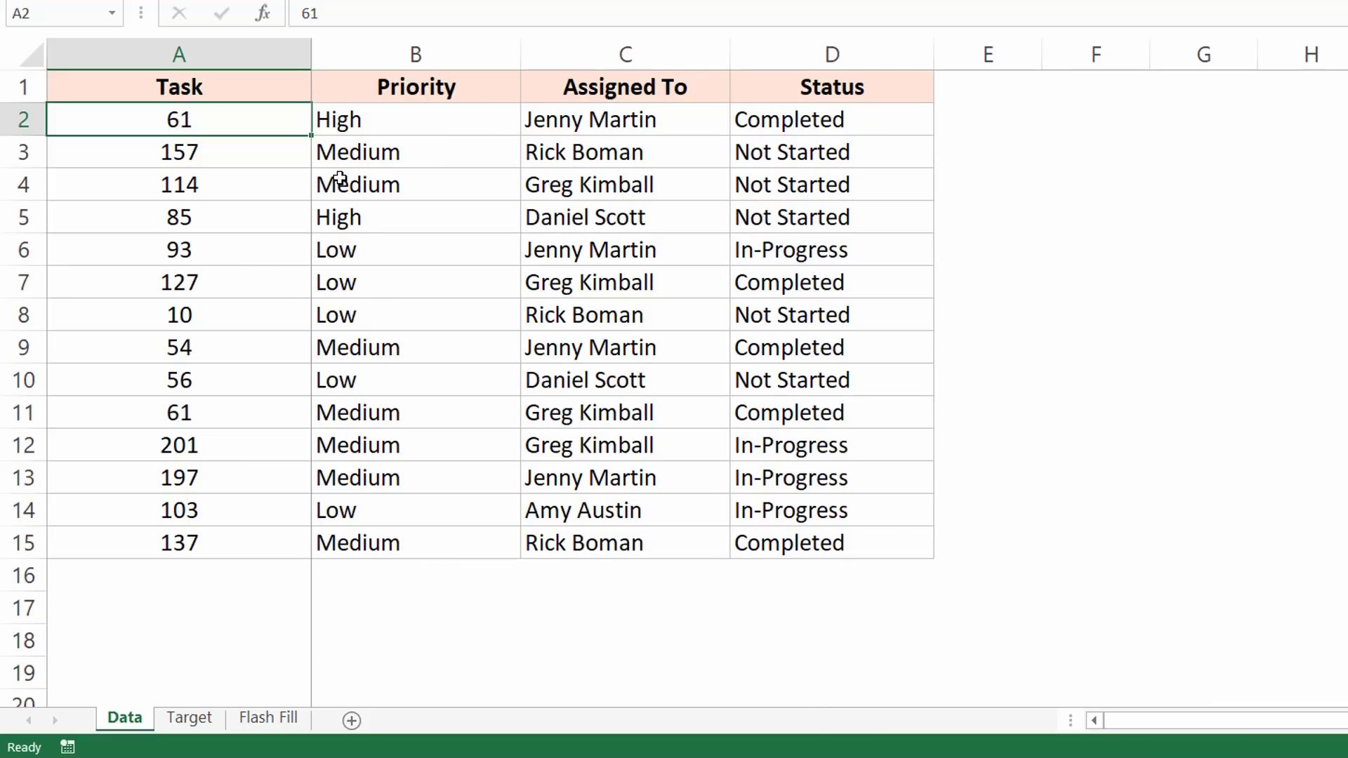
Step: Unfreeze all panes on the Data sheet
{"action": "key", "text": "alt+w"}
{"action": "key", "text": "f"}
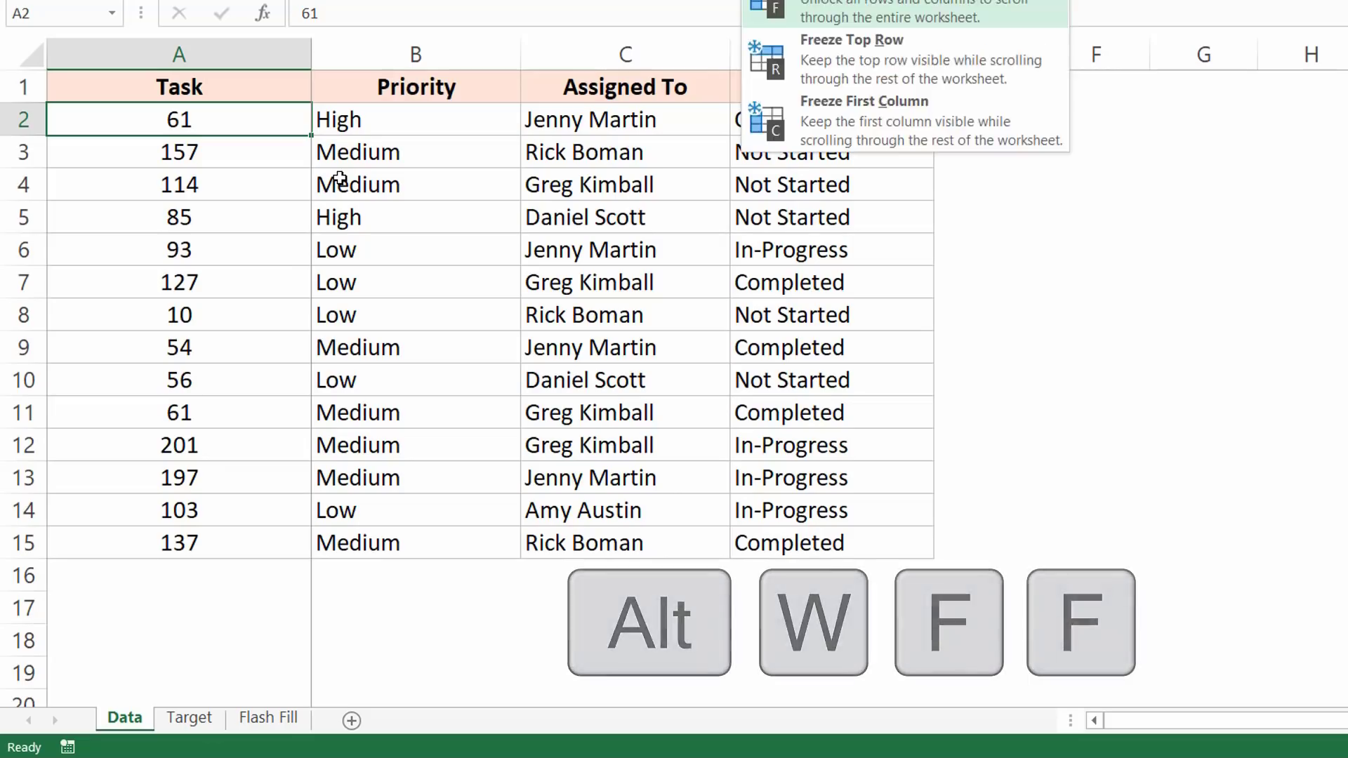
{"action": "key", "text": "f"}
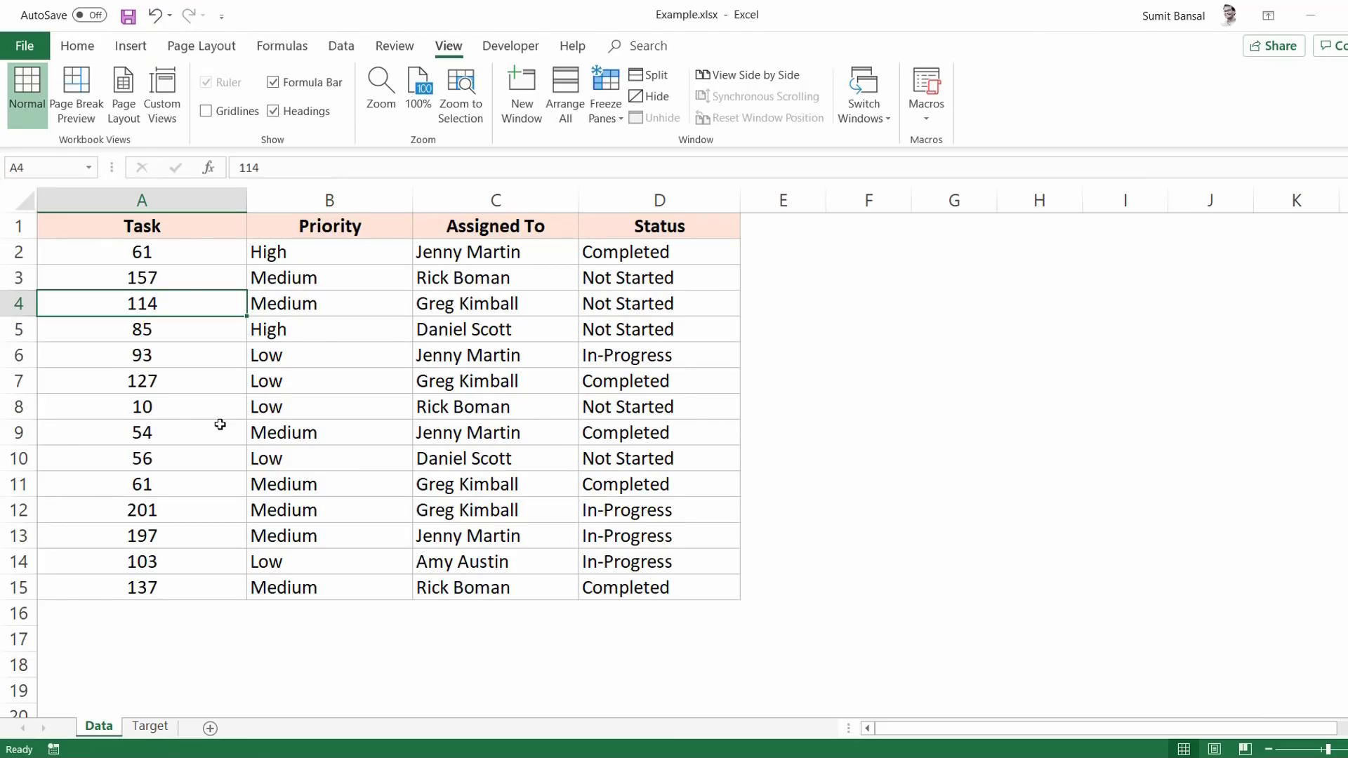
Step: Open the Insert Hyperlink dialog for cell A4 and examine its Existing File or Web Page and Place in This Document options
{"action": "key", "text": "ctrl+k"}
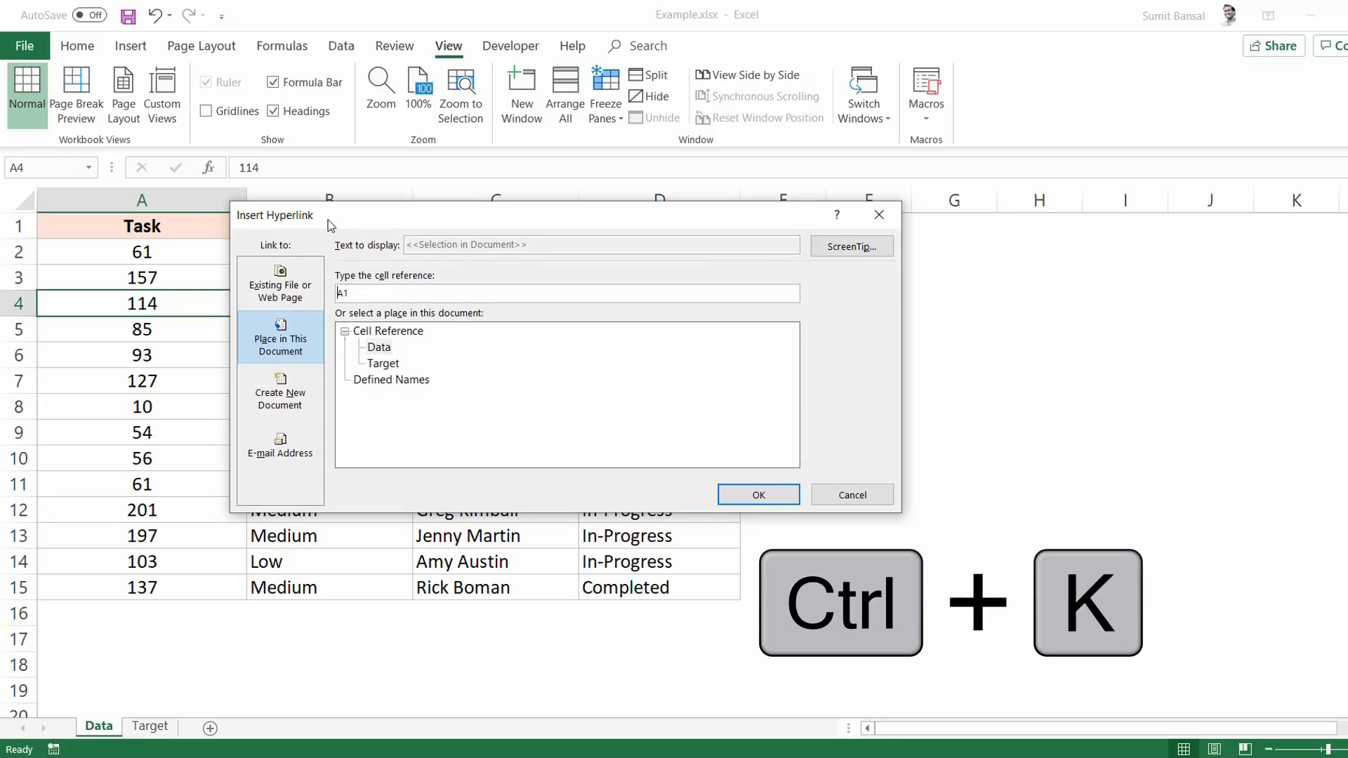
{"action": "left_click_drag", "start_coordinate": [327, 221], "coordinate": [384, 220]}
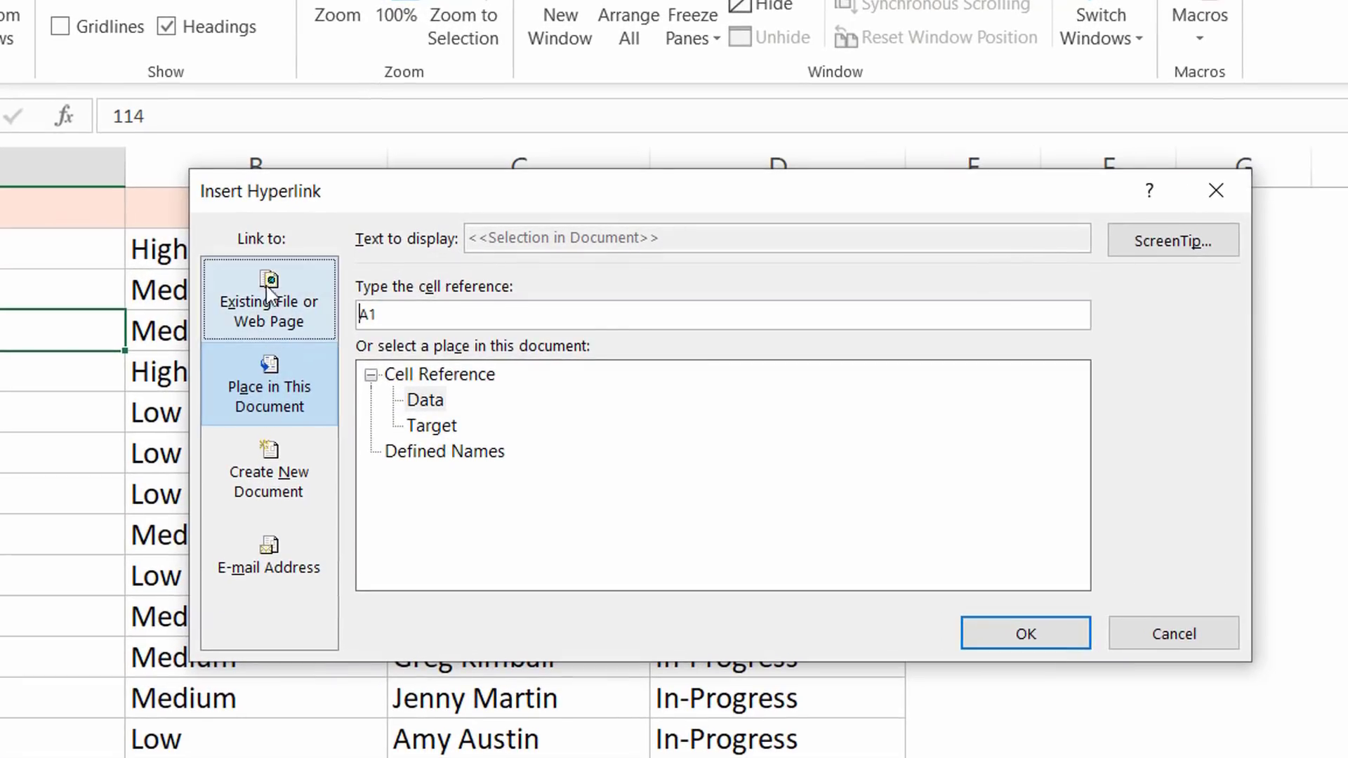
{"action": "left_click", "coordinate": [268, 293]}
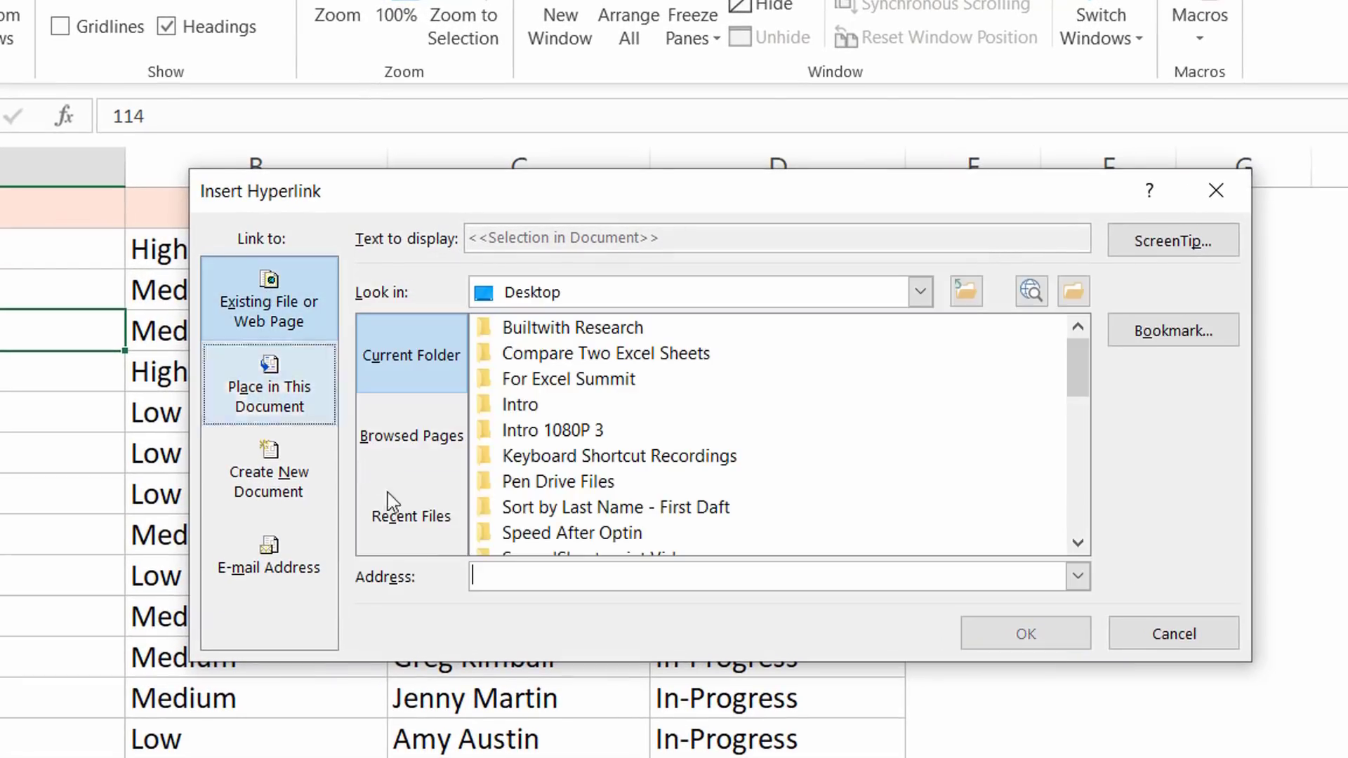
{"action": "left_click", "coordinate": [270, 400]}
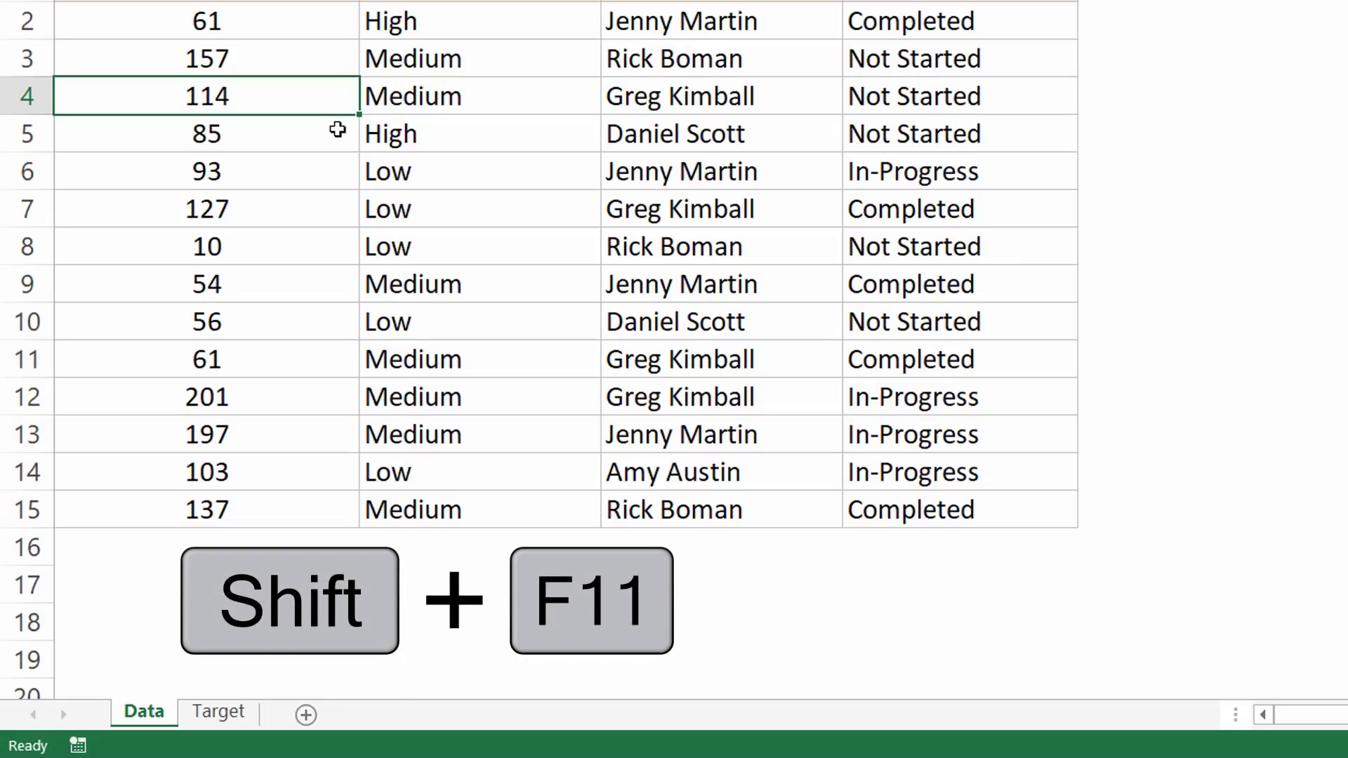
Step: Insert a new worksheet into the workbook
{"action": "key", "text": "shift+F11"}
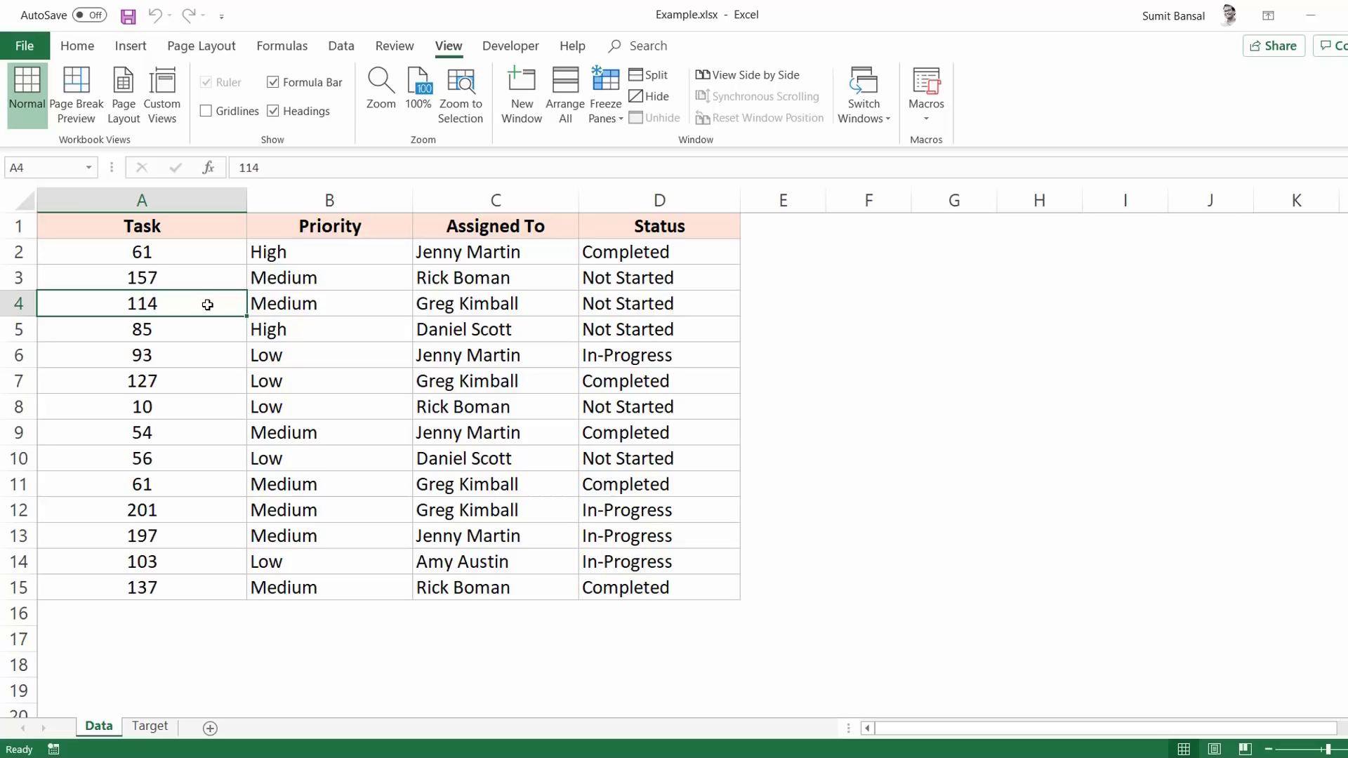
{"action": "key", "text": "alt+F11"}
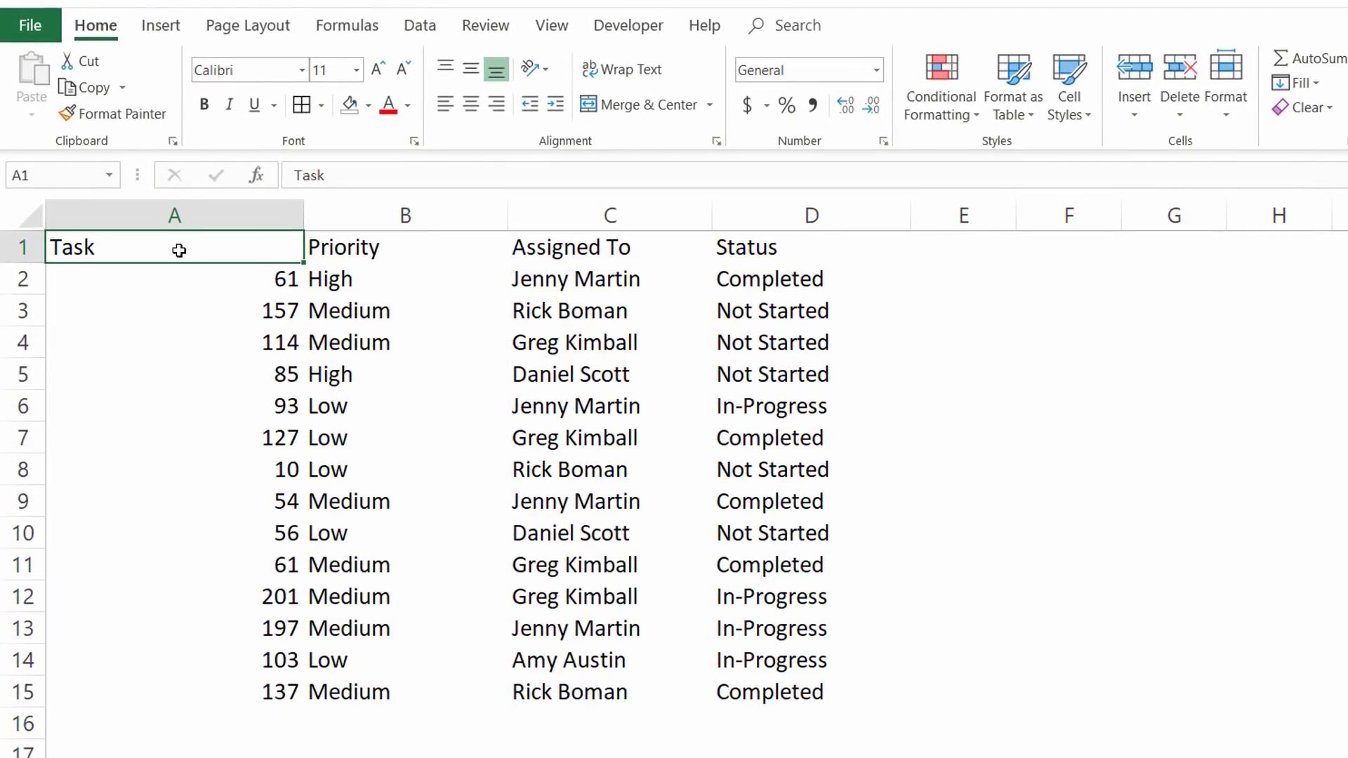
Step: Apply all borders to the whole task table in A1:D15
{"action": "key", "text": "ctrl+shift+Down"}
{"action": "key", "text": "ctrl+shift+Right"}
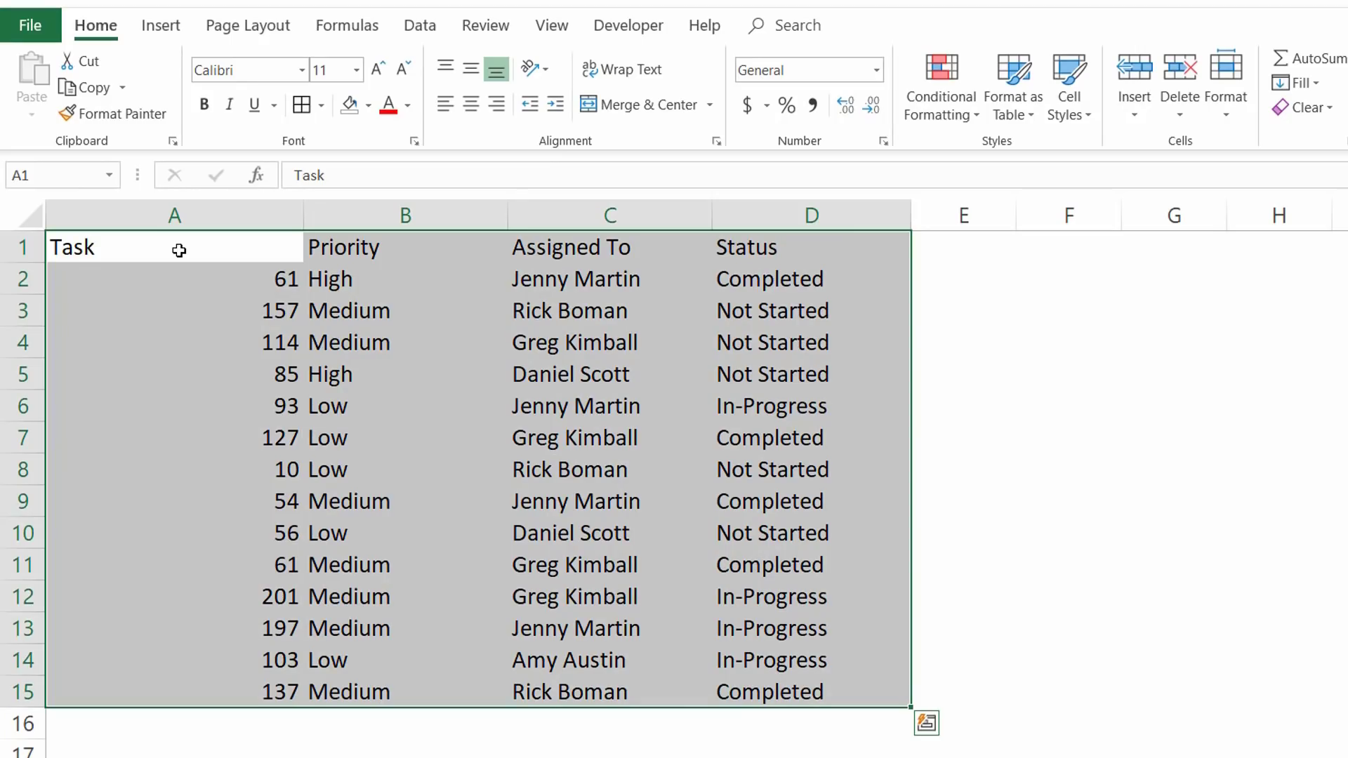
{"action": "key", "text": "alt"}
{"action": "key", "text": "h"}
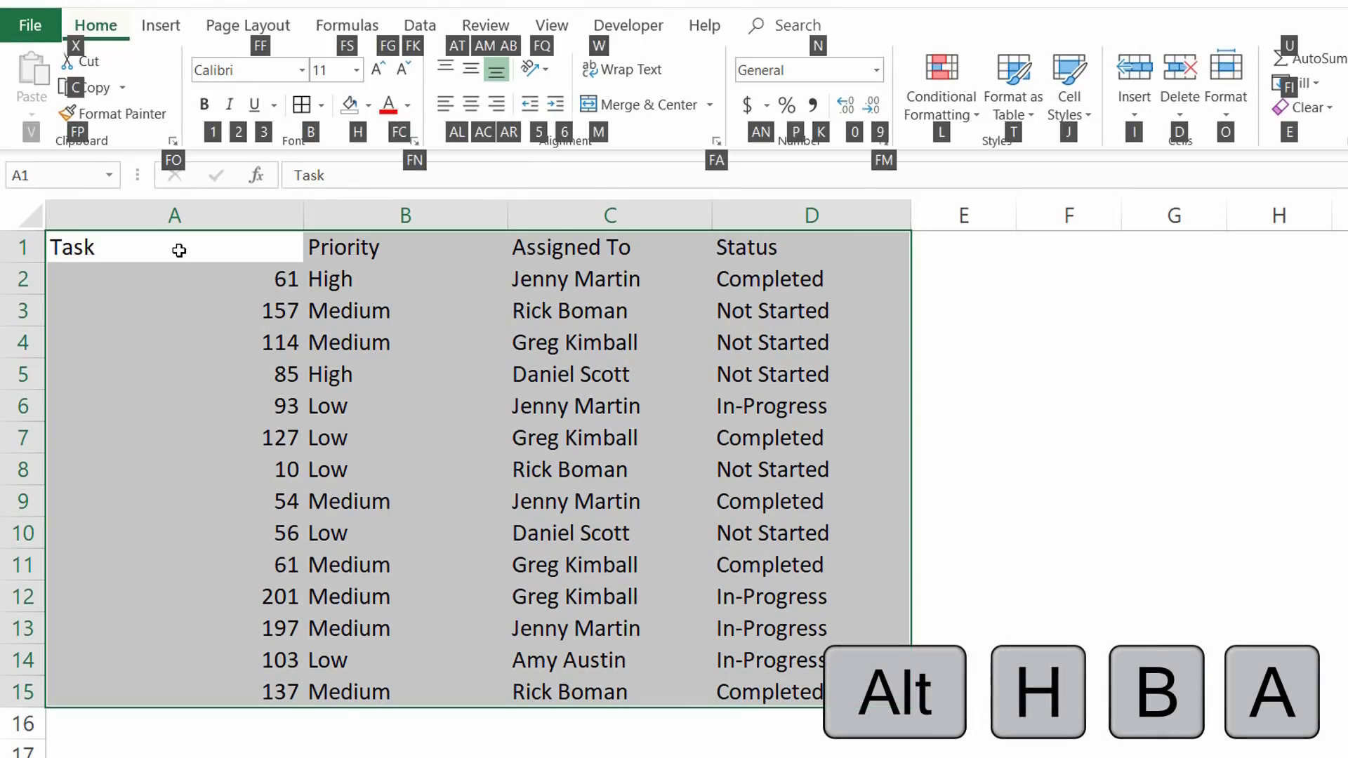
{"action": "key", "text": "b"}
{"action": "key", "text": "a"}
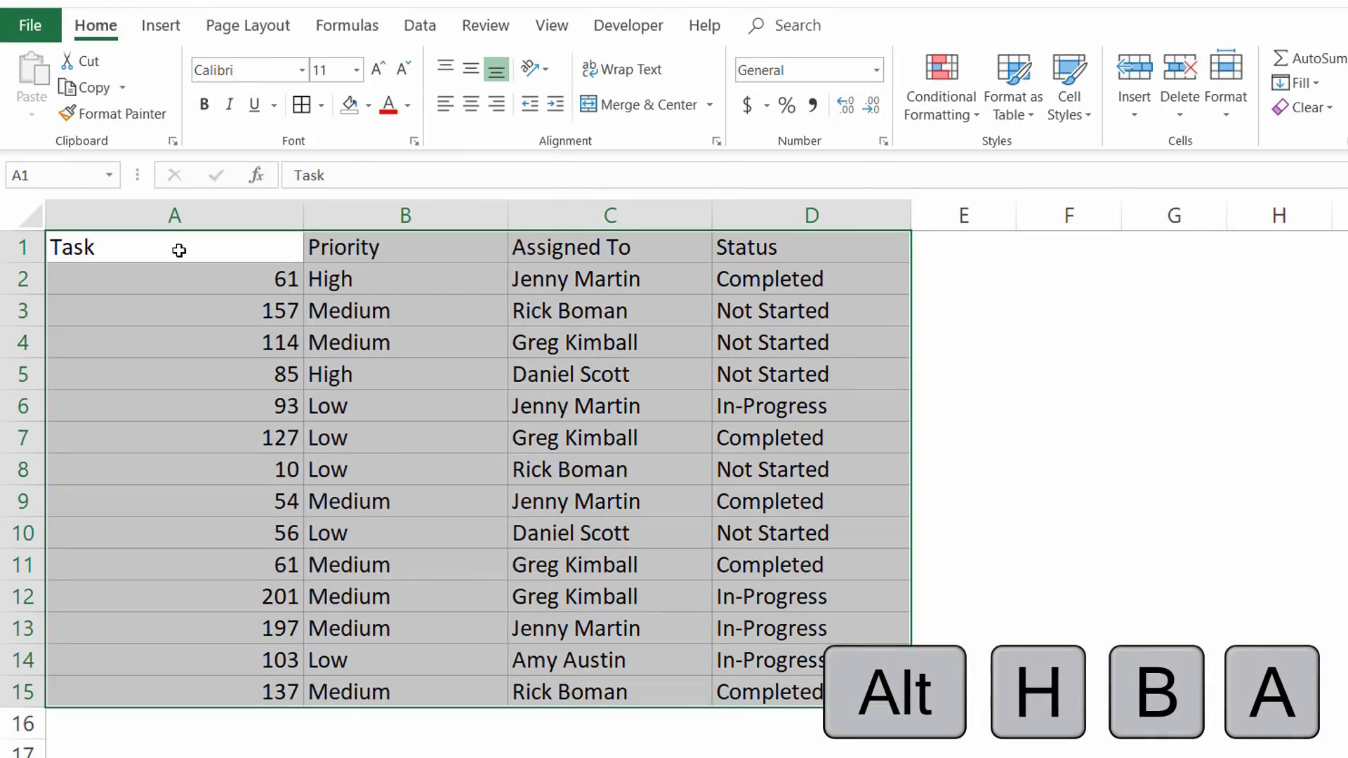
{"action": "left_click", "coordinate": [179, 250]}
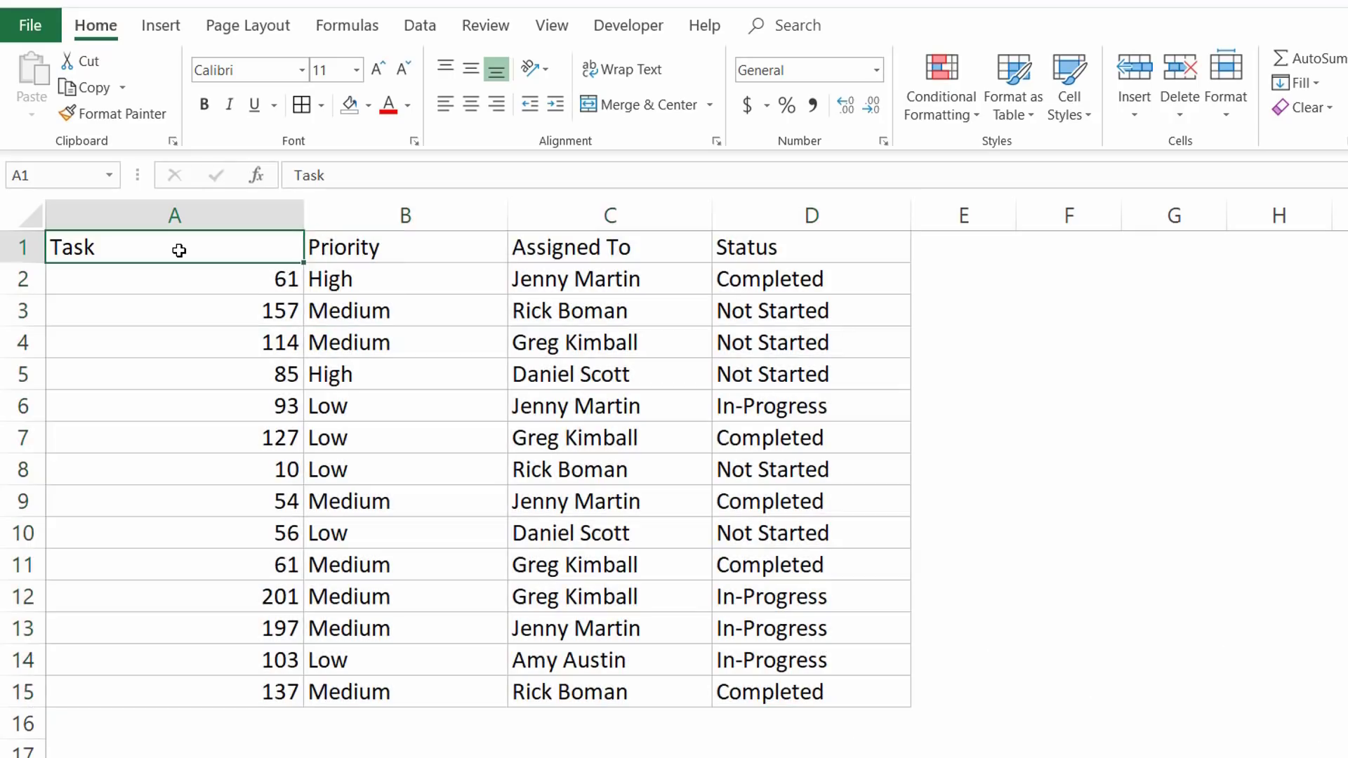
Step: Make the header cells A1:D1 bold and center their text
{"action": "key", "text": "ctrl+shift+Right"}
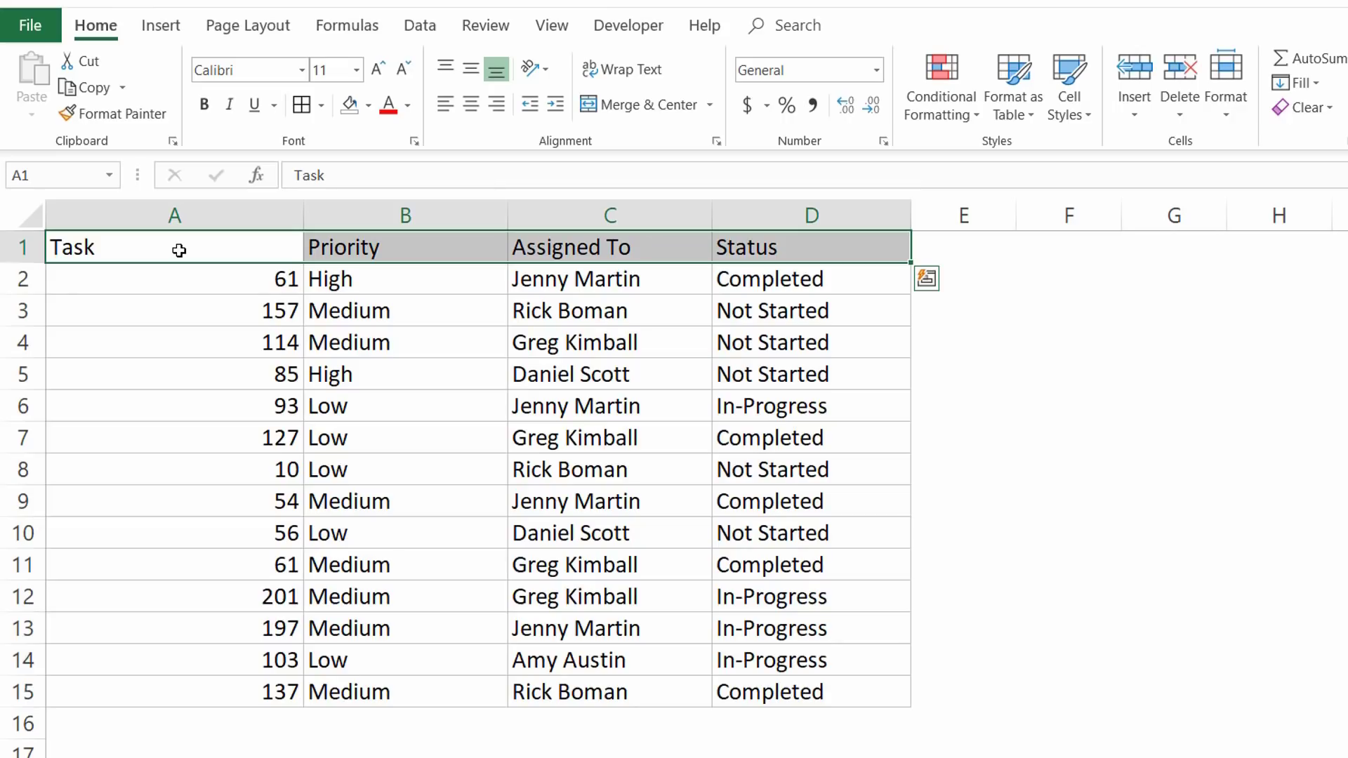
{"action": "key", "text": "ctrl+b"}
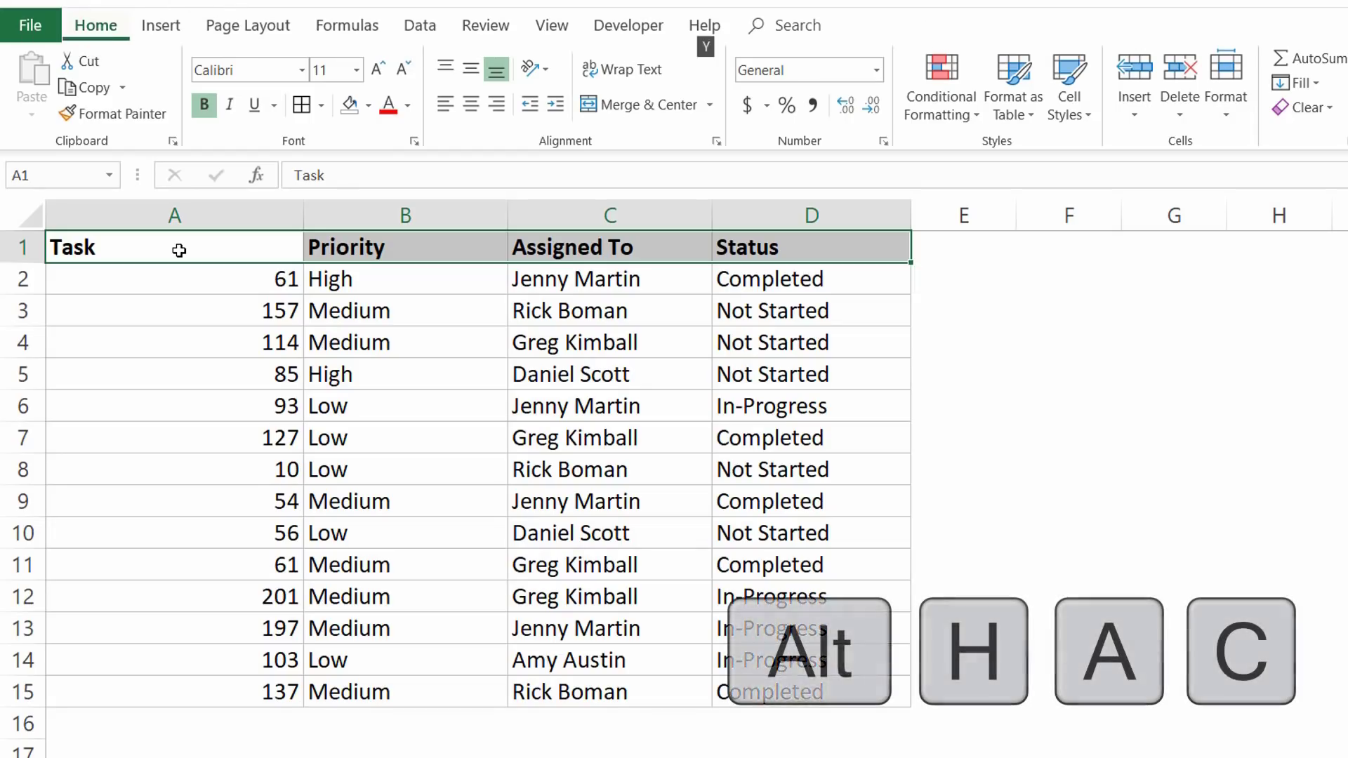
{"action": "key", "text": "alt+h"}
{"action": "key", "text": "a"}
{"action": "key", "text": "c"}
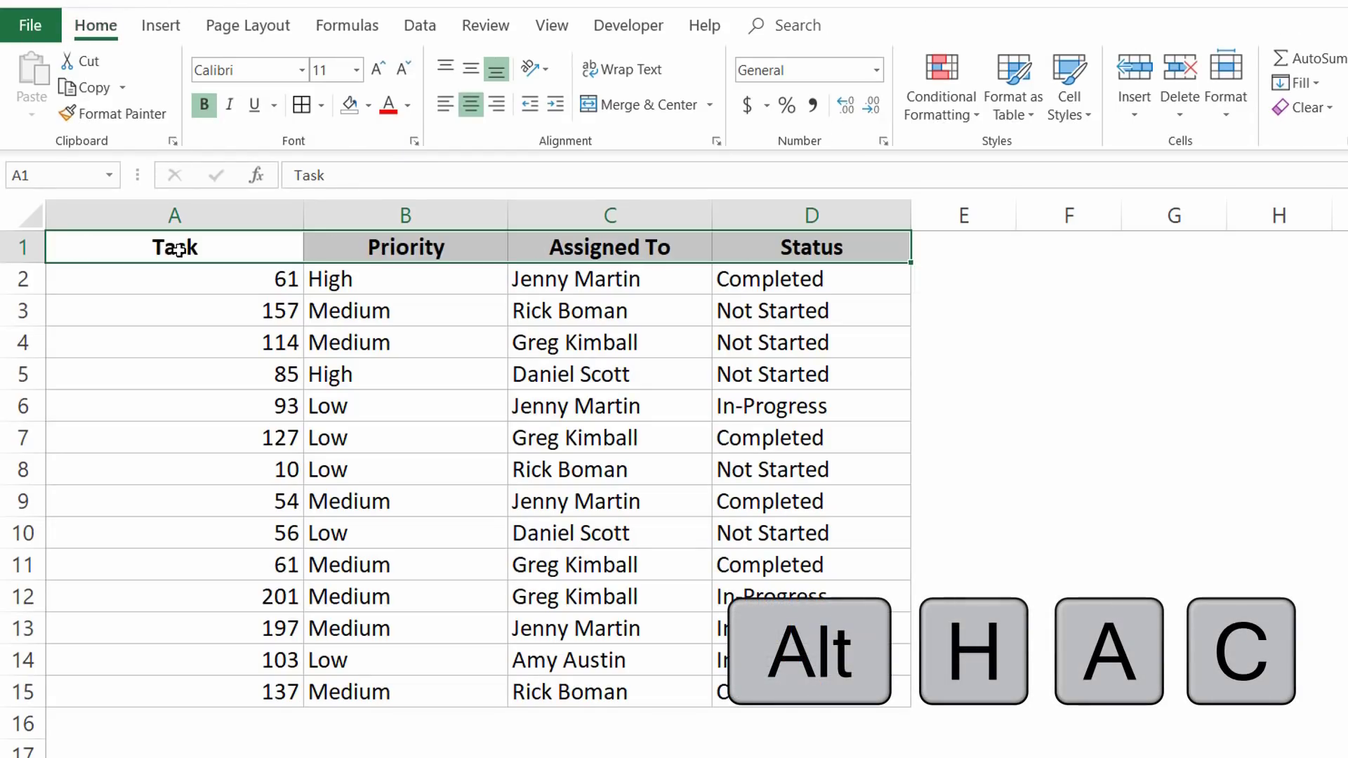
Step: Fill the header cells A1:D1 with a light orange theme color
{"action": "key", "text": "Down"}
{"action": "key", "text": "ctrl+shift+Down"}
{"action": "key", "text": "Up"}
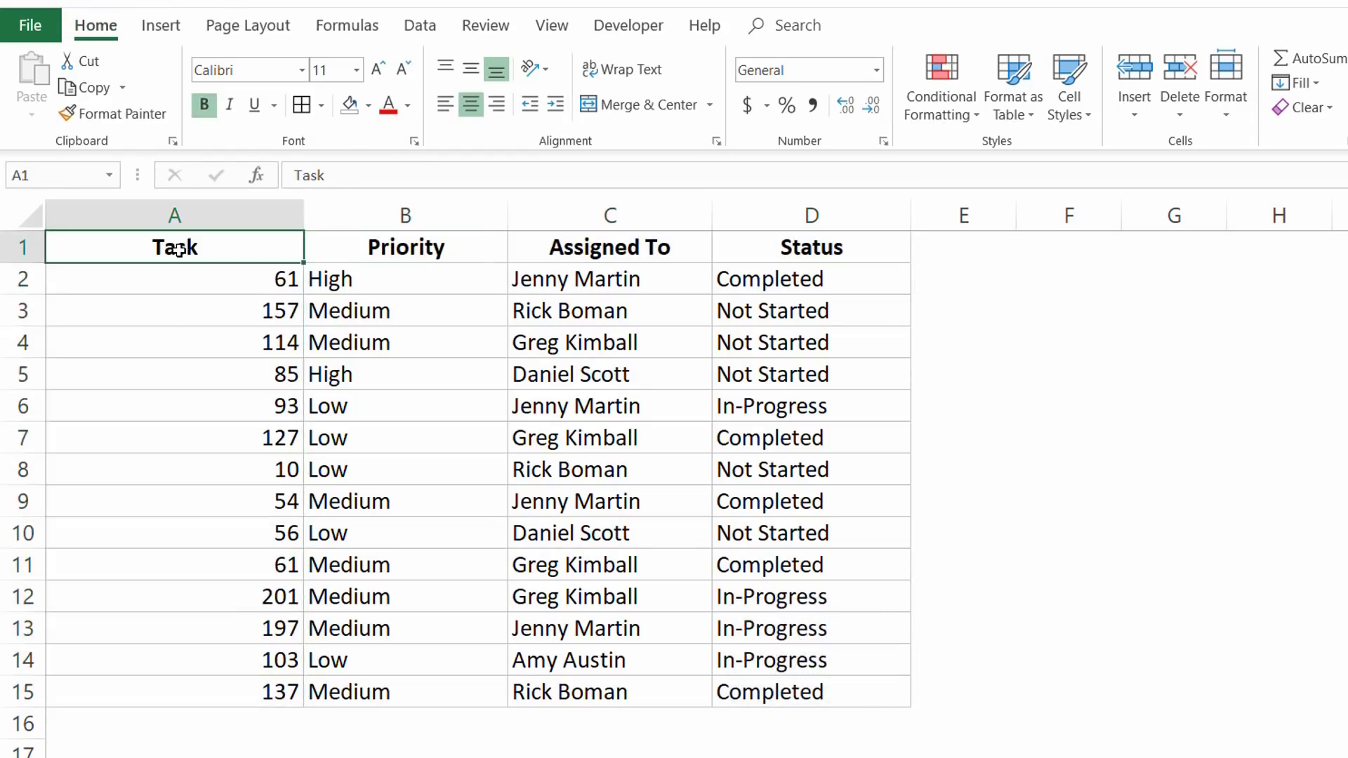
{"action": "key", "text": "ctrl+shift+Right"}
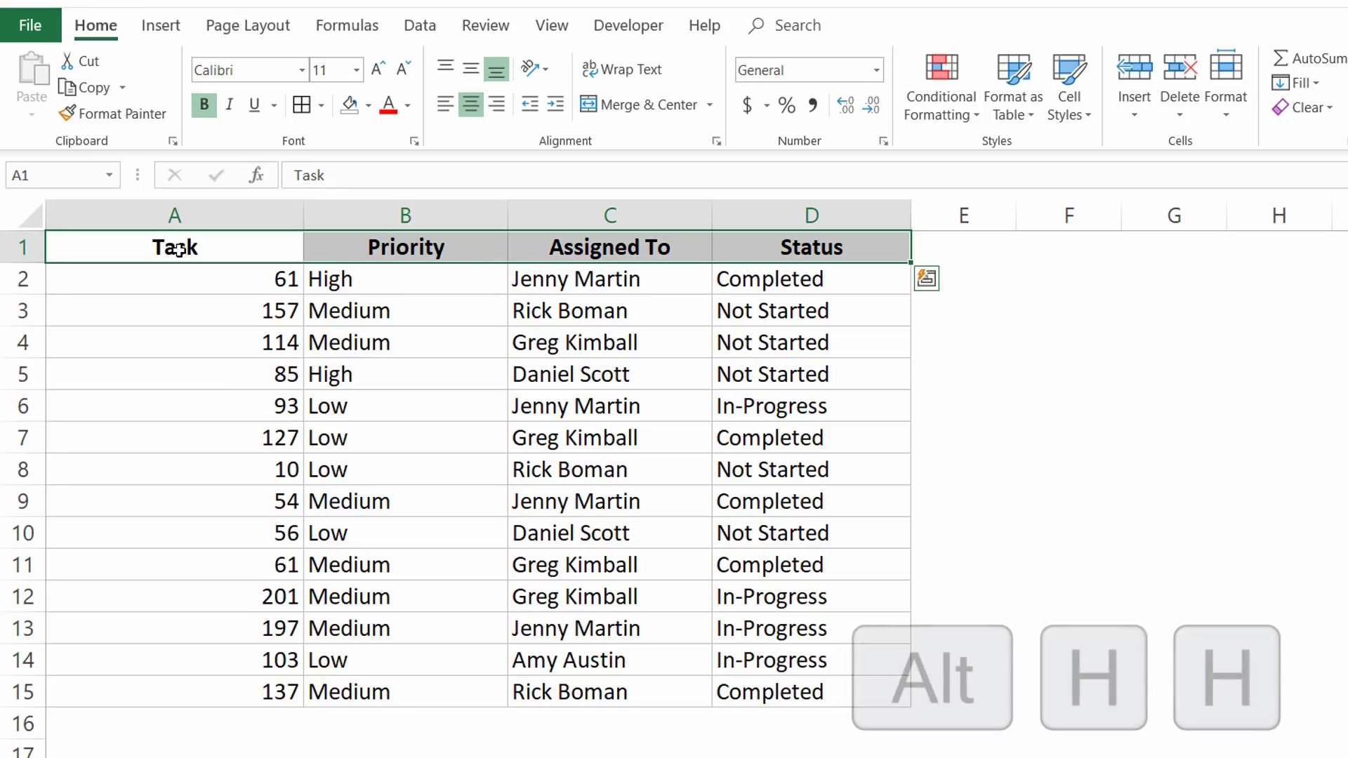
{"action": "key", "text": "alt+h"}
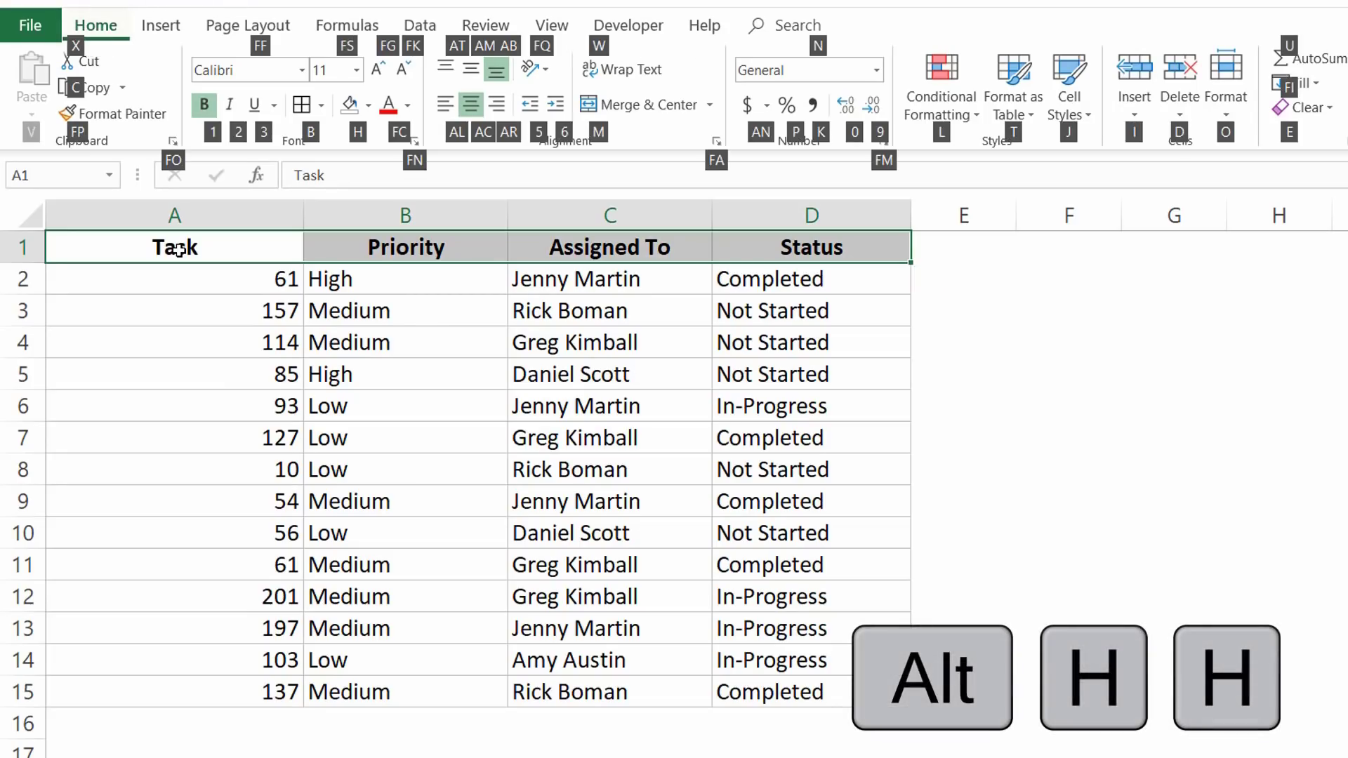
{"action": "key", "text": "h"}
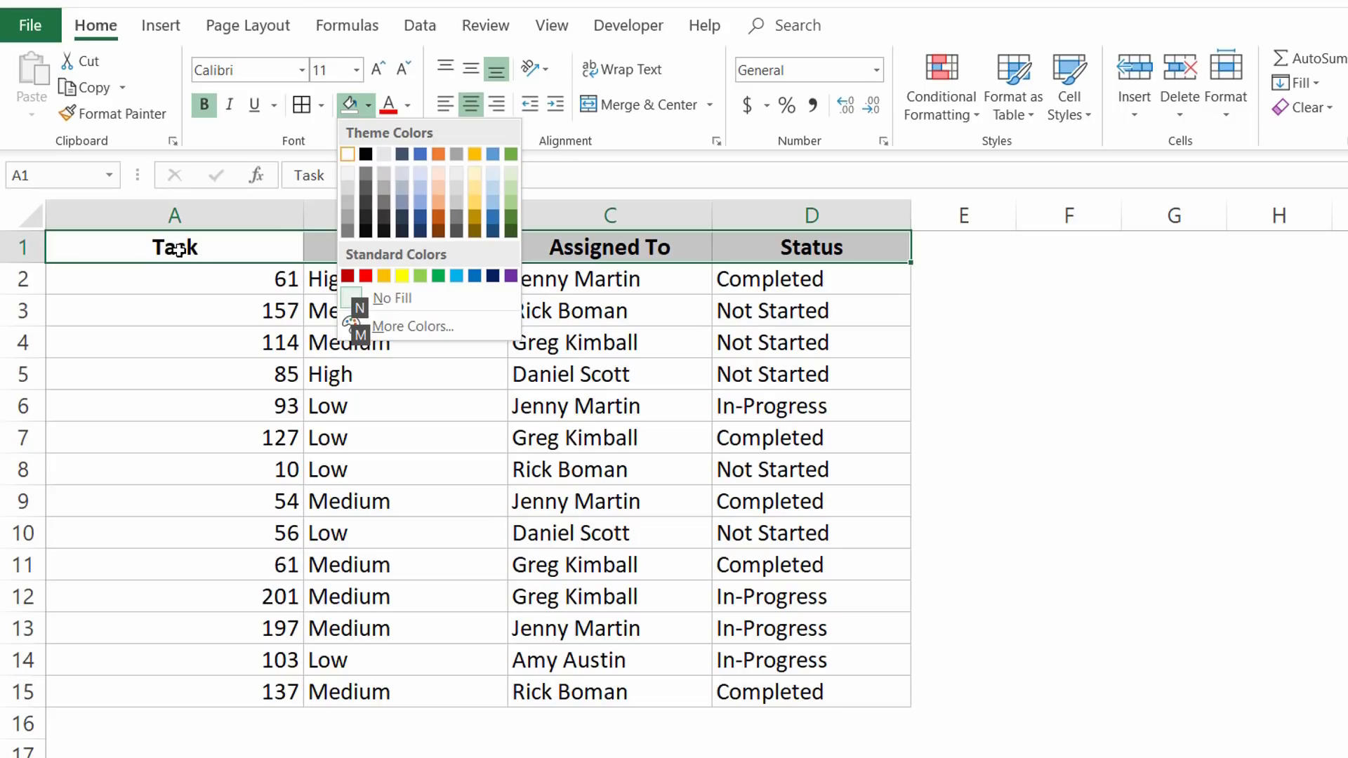
{"action": "key", "text": "Down"}
{"action": "key", "text": "Down"}
{"action": "key", "text": "Right"}
{"action": "key", "text": "Right"}
{"action": "key", "text": "Right"}
{"action": "key", "text": "Right"}
{"action": "key", "text": "Right"}
{"action": "key", "text": "Return"}
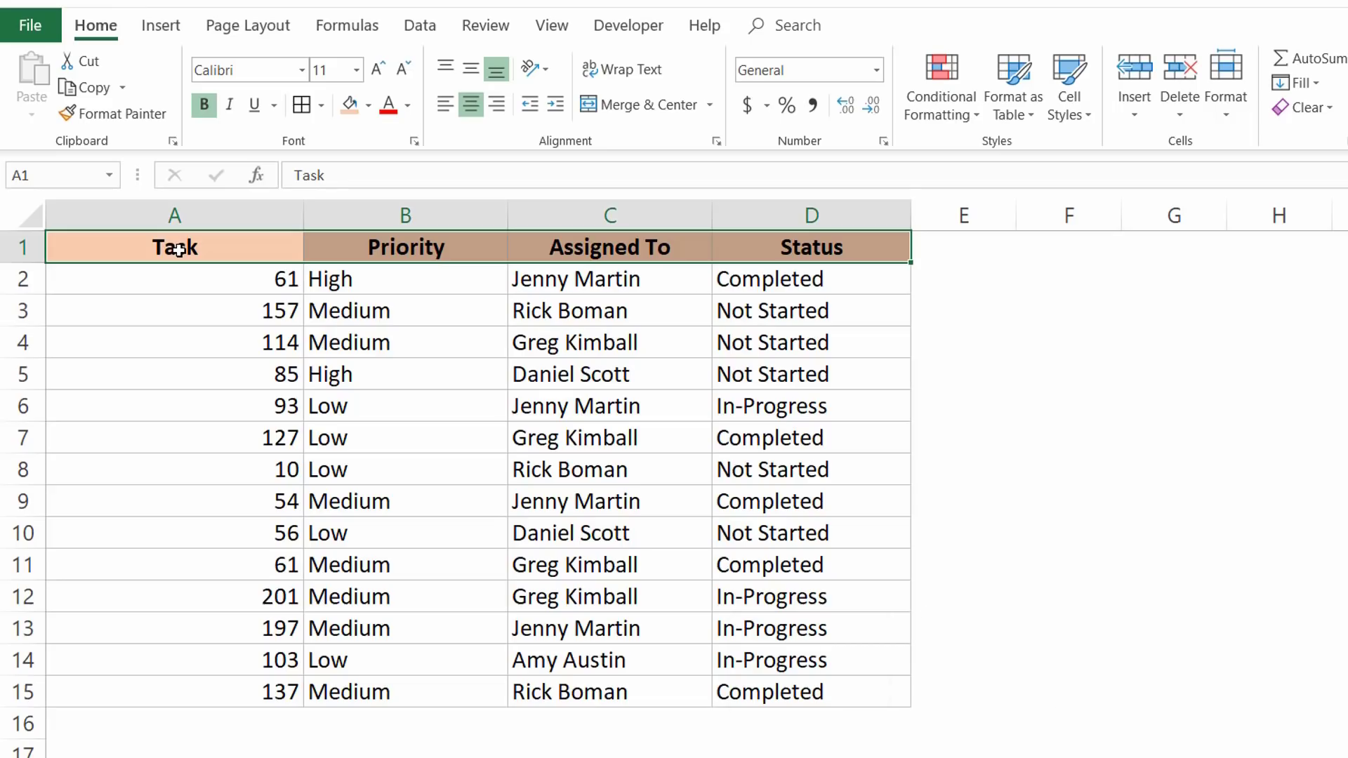
Step: Remove the fill color from the header cells A1:D1
{"action": "key", "text": "alt"}
{"action": "key", "text": "h"}
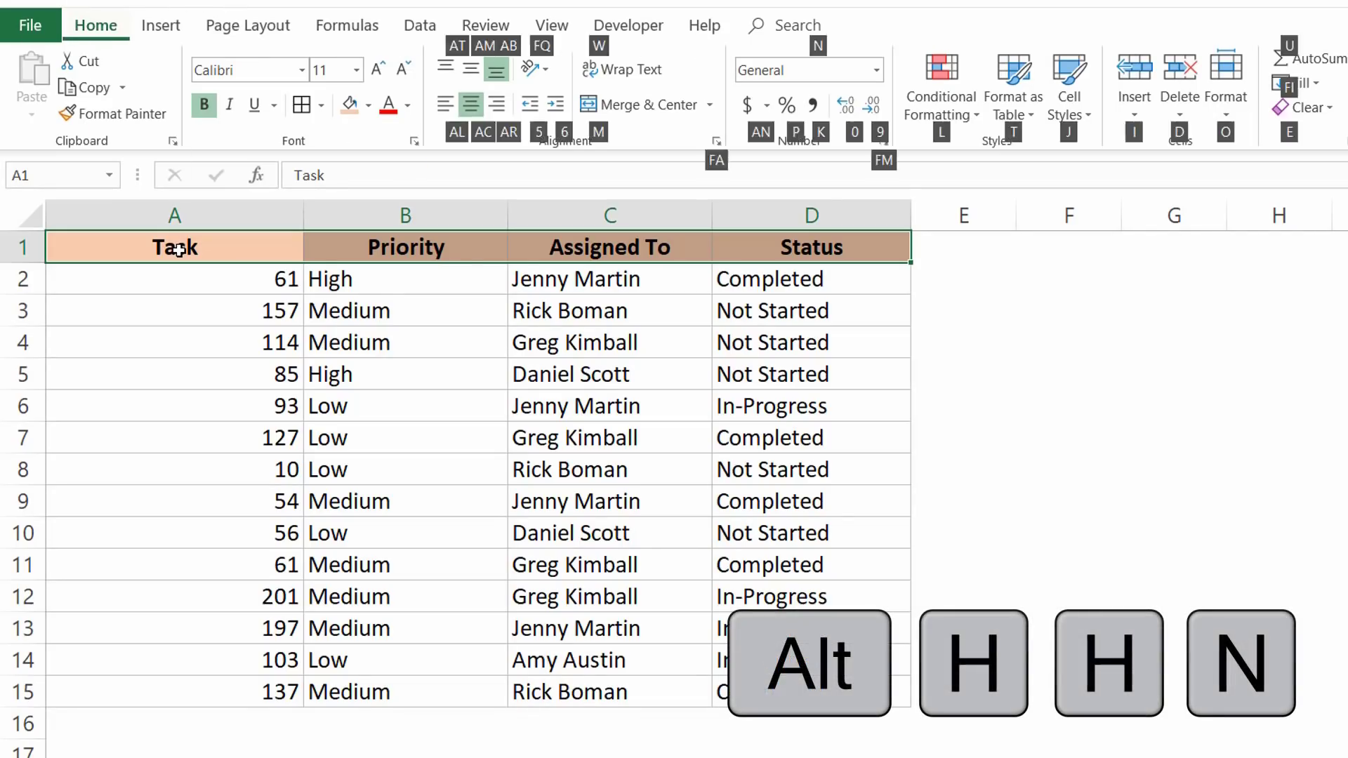
{"action": "key", "text": "h"}
{"action": "key", "text": "n"}
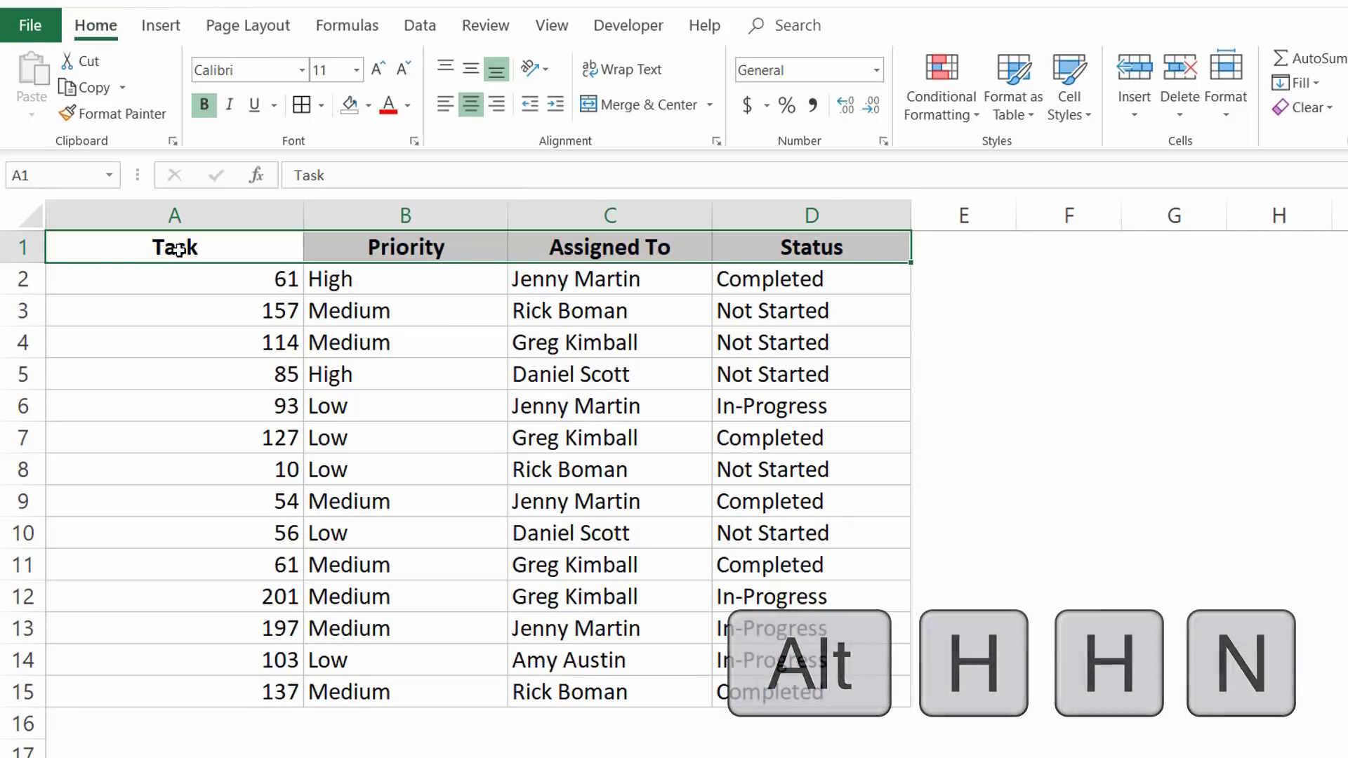
Step: Select the entire table A1:D15 and remove all of its borders
{"action": "key", "text": "ctrl+a"}
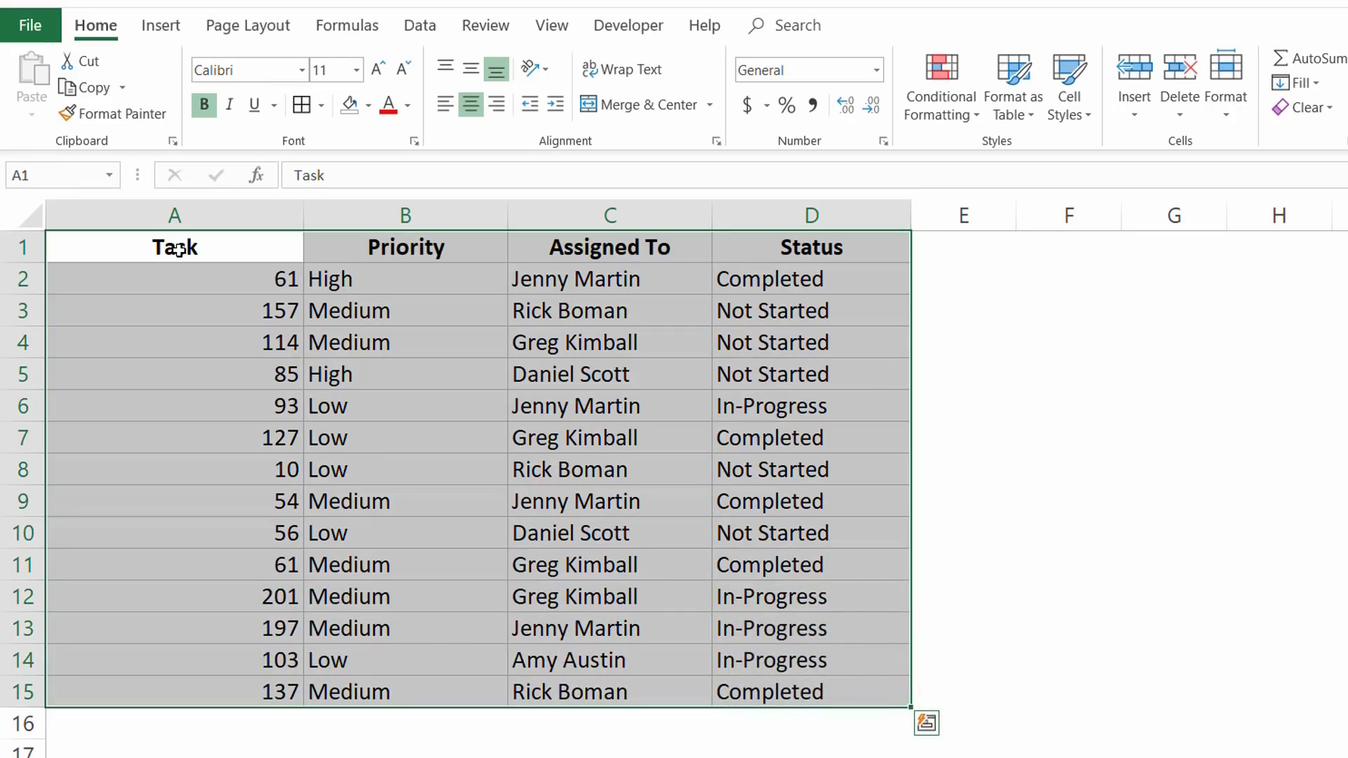
{"action": "key", "text": "alt"}
{"action": "key", "text": "h"}
{"action": "key", "text": "b"}
{"action": "key", "text": "n"}
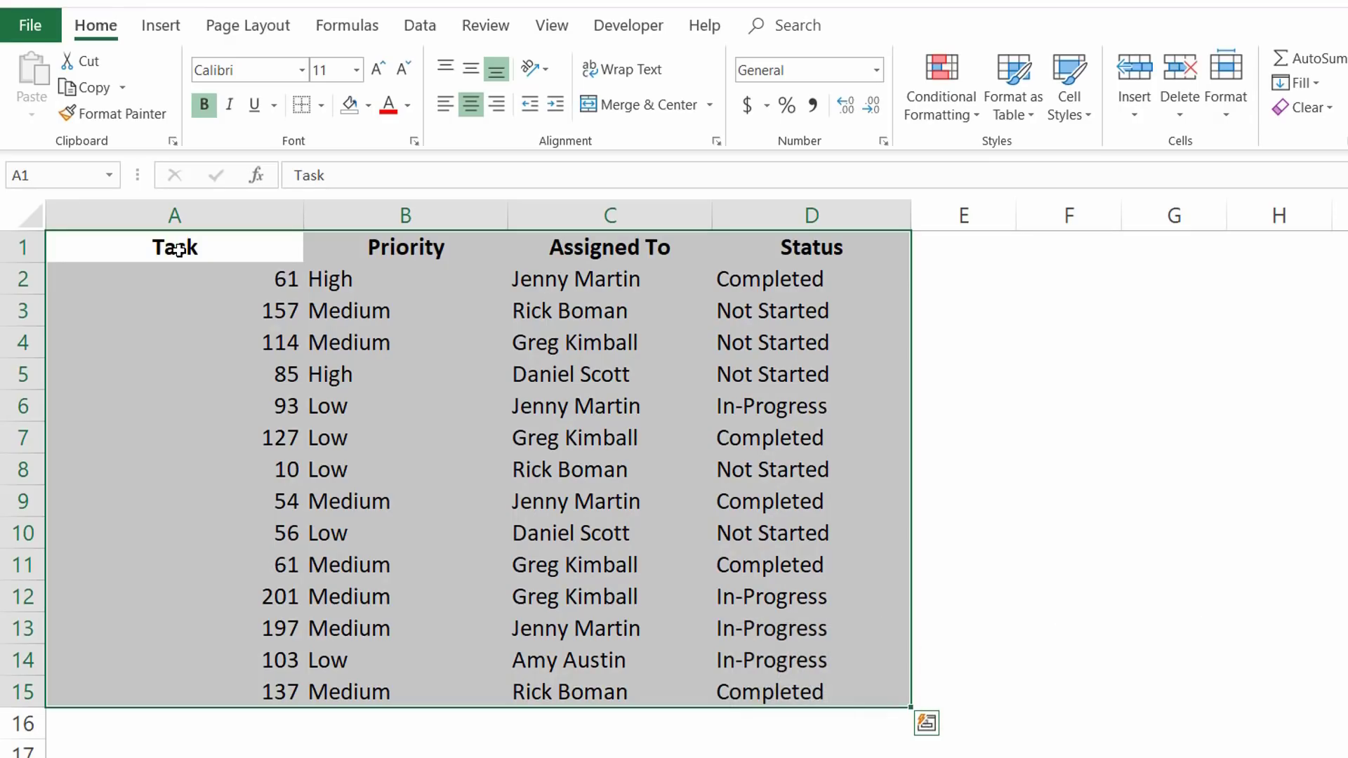
Step: Clear all remaining formatting from the selected table A1:D15, keeping its contents
{"action": "key", "text": "alt"}
{"action": "key", "text": "h"}
{"action": "key", "text": "e"}
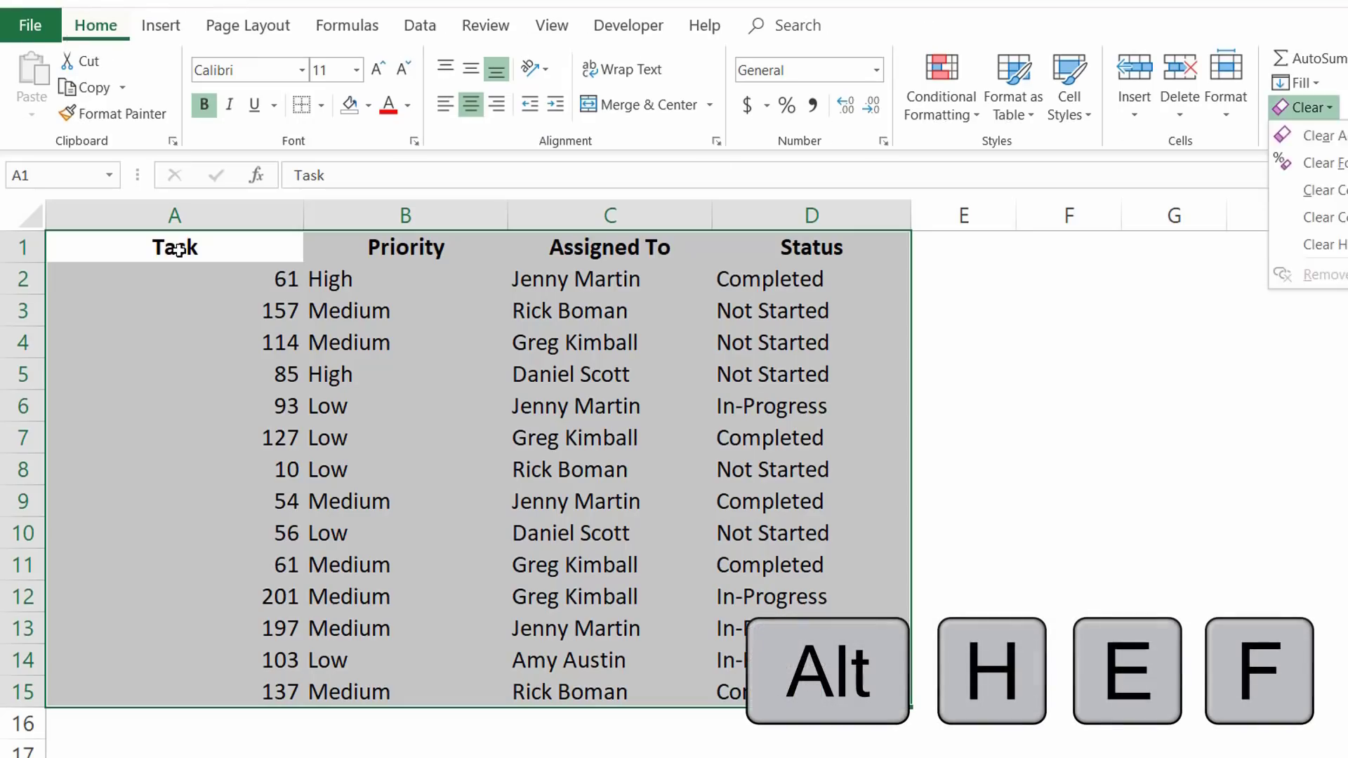
{"action": "key", "text": "f"}
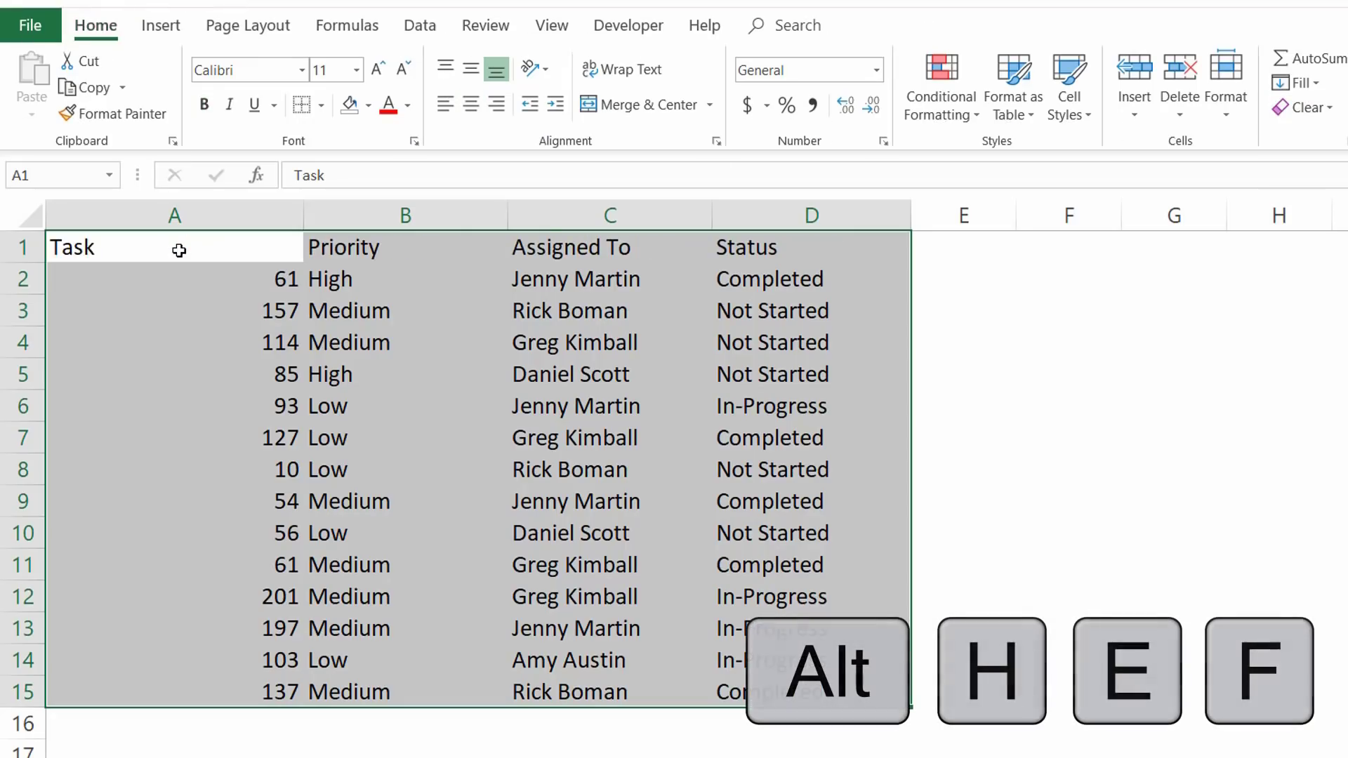